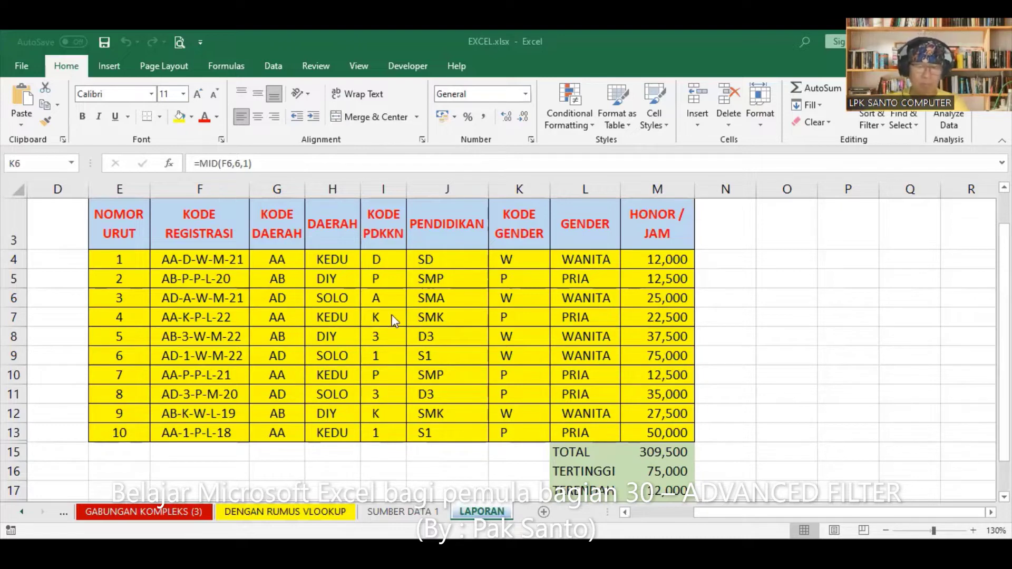
Turn on AutoFilter so every header in the registration table gets a filter arrow
left_click(480, 337)
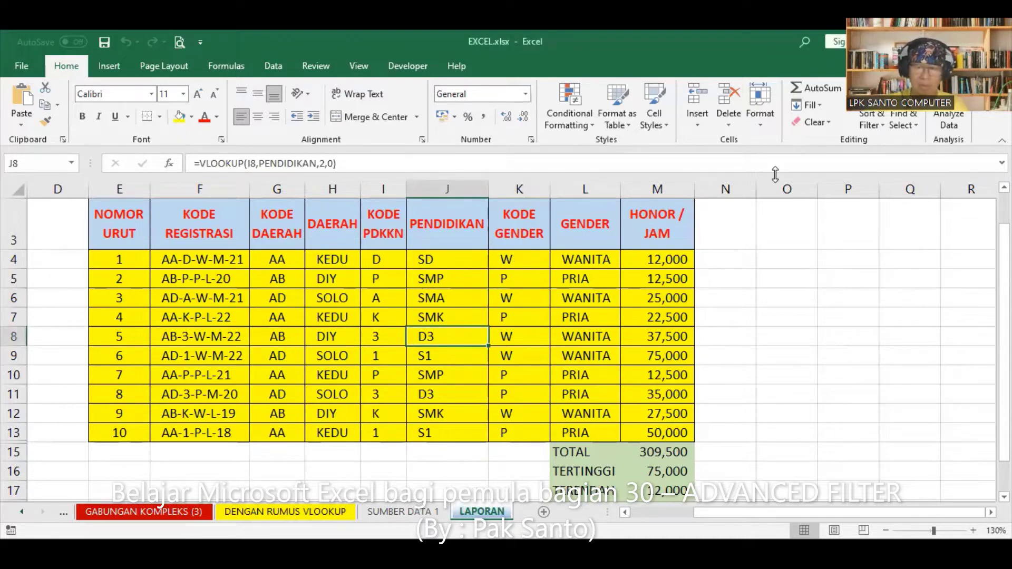
left_click(871, 125)
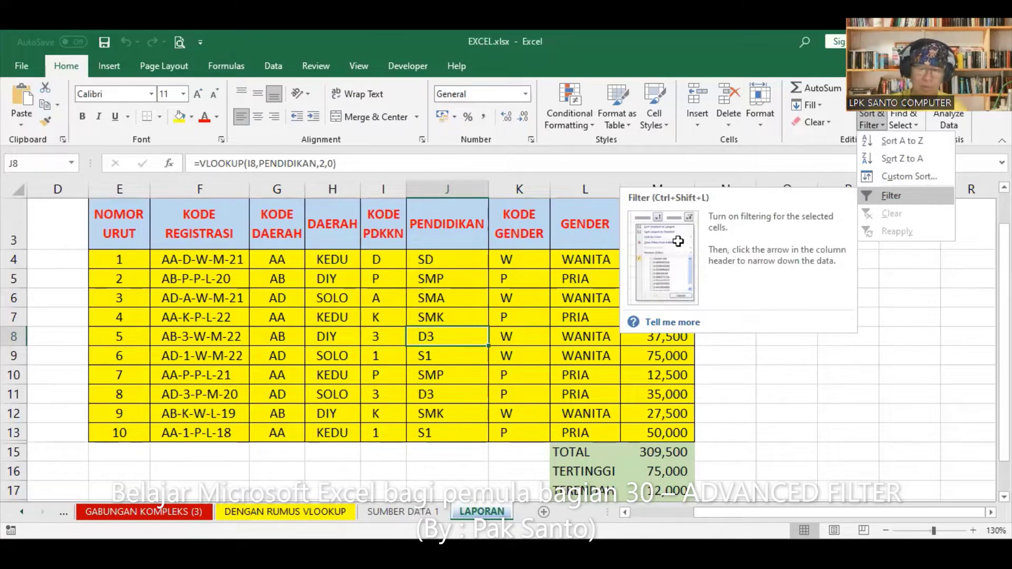
left_click(889, 197)
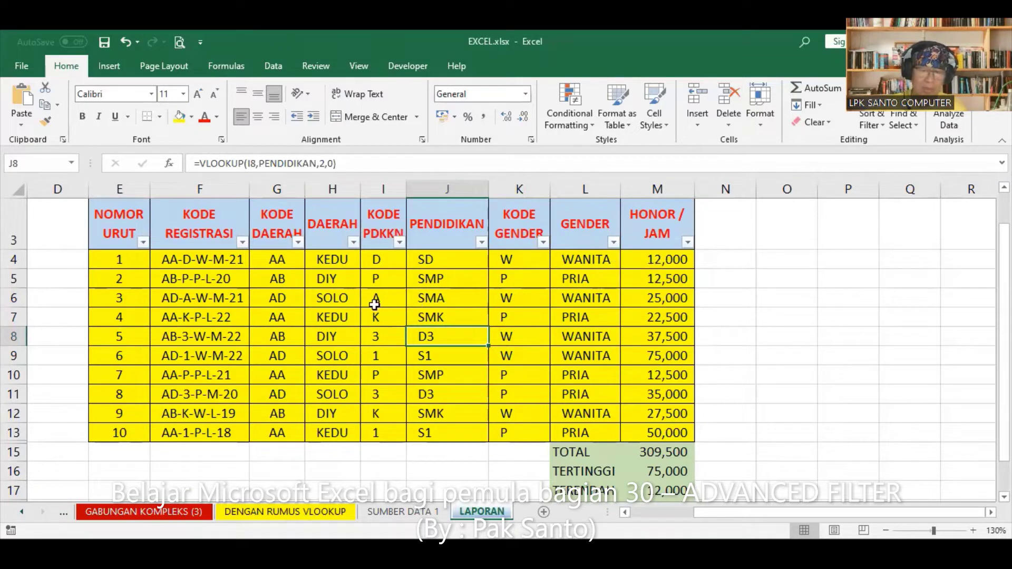
Filter the PENDIDIKAN column to show only SMA
left_click(481, 242)
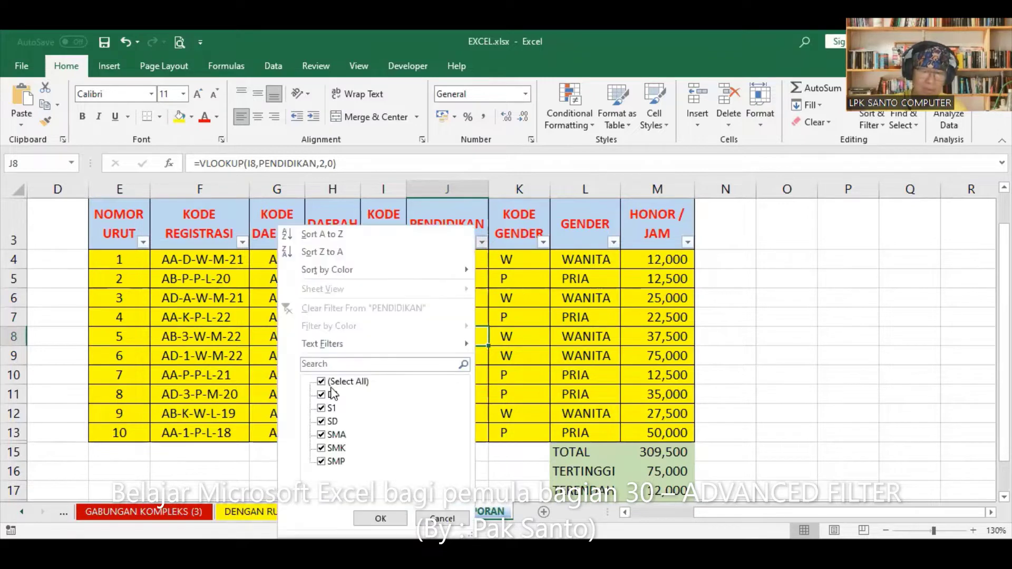
left_click(320, 382)
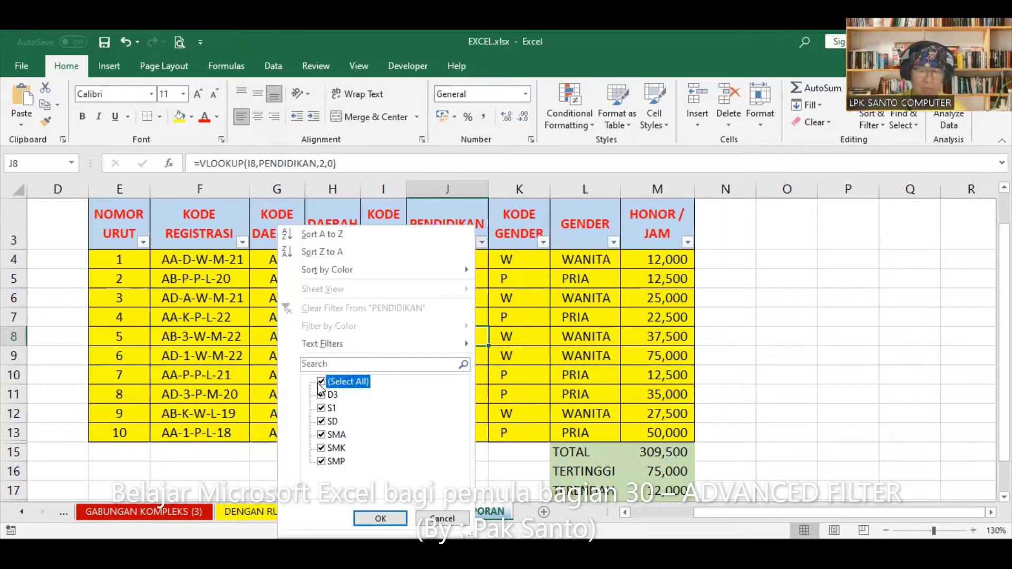
left_click(321, 435)
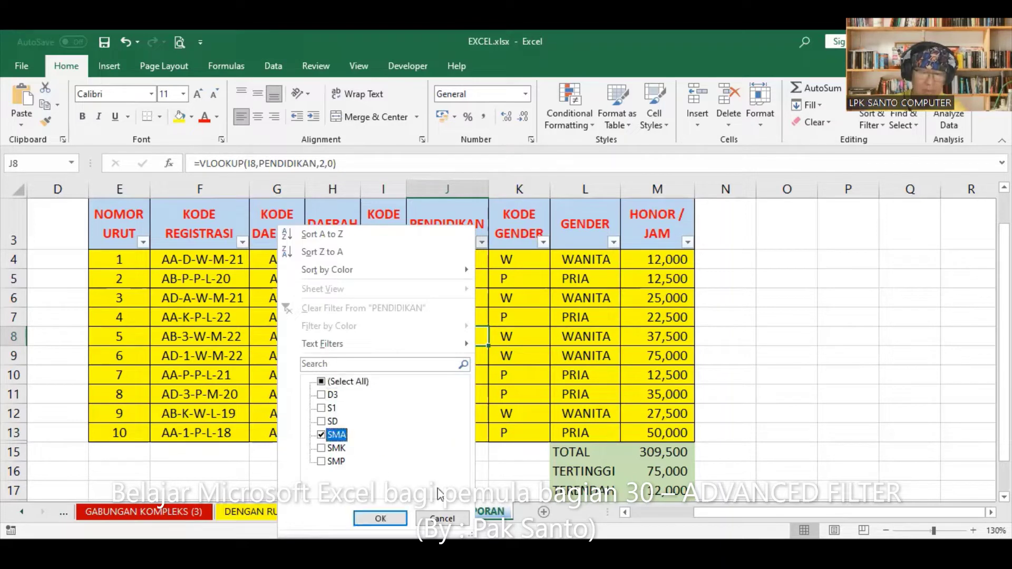
key("Return")
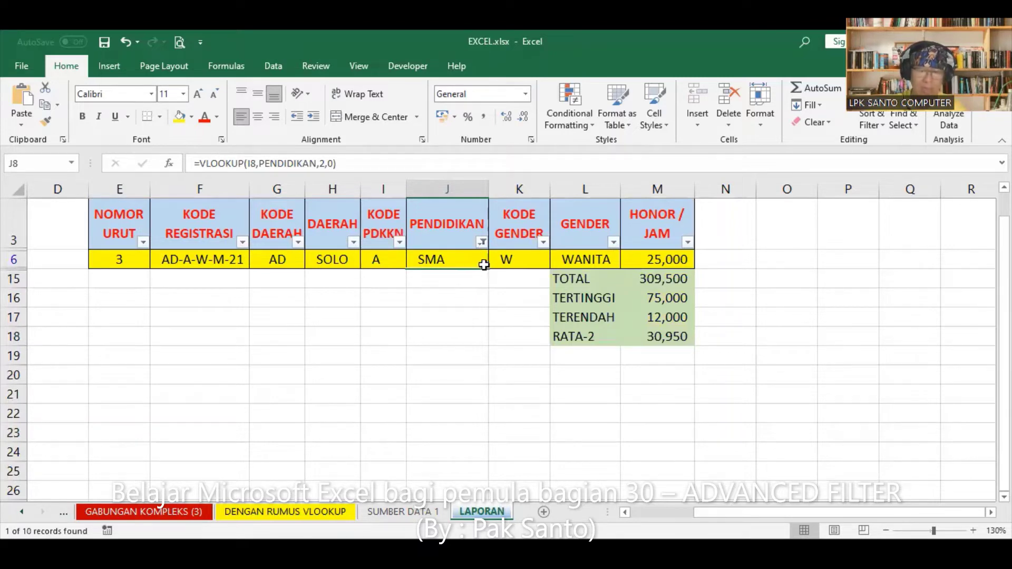
Change the PENDIDIKAN filter to show only SD
left_click(483, 242)
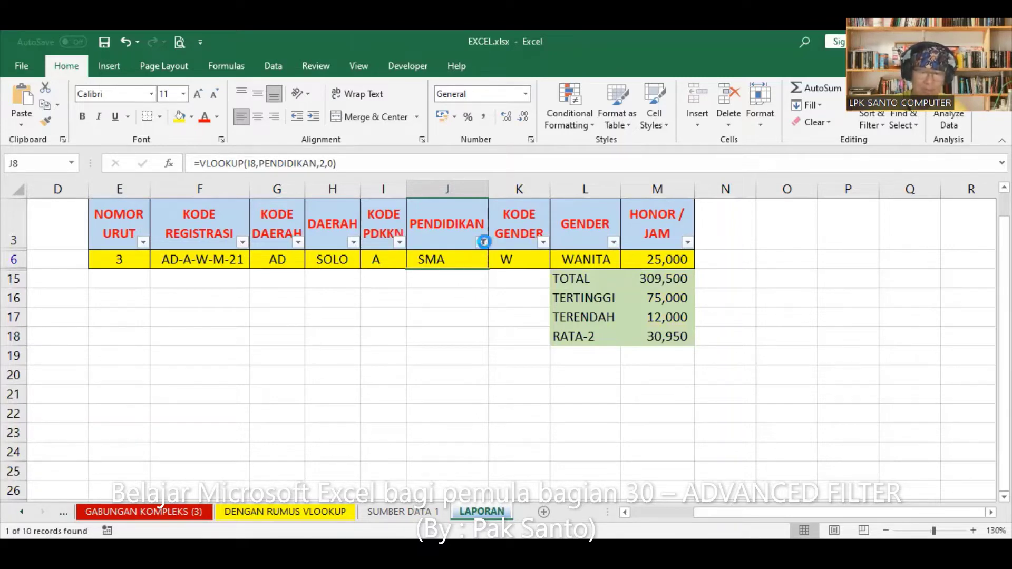
left_click(321, 381)
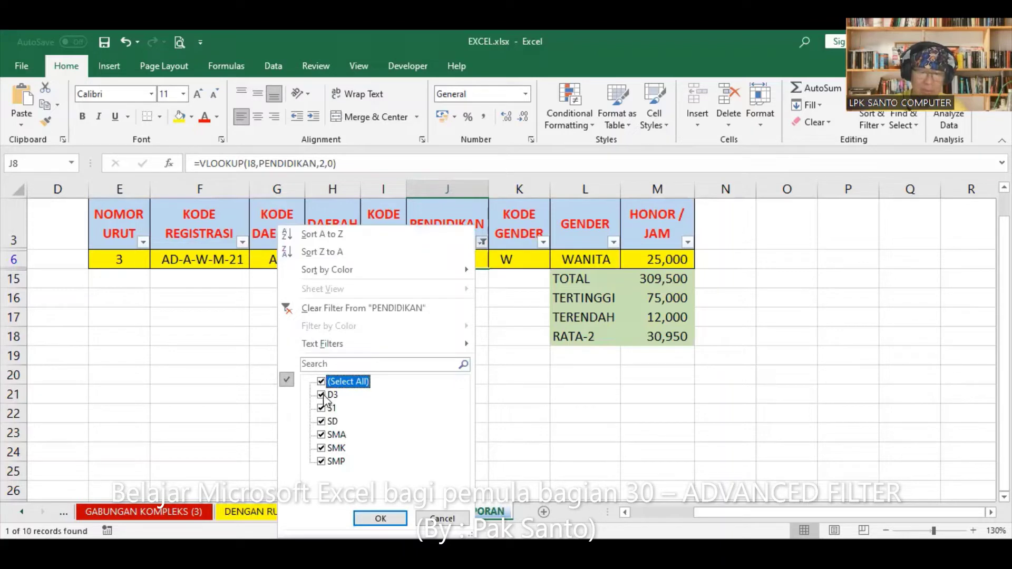
left_click(322, 381)
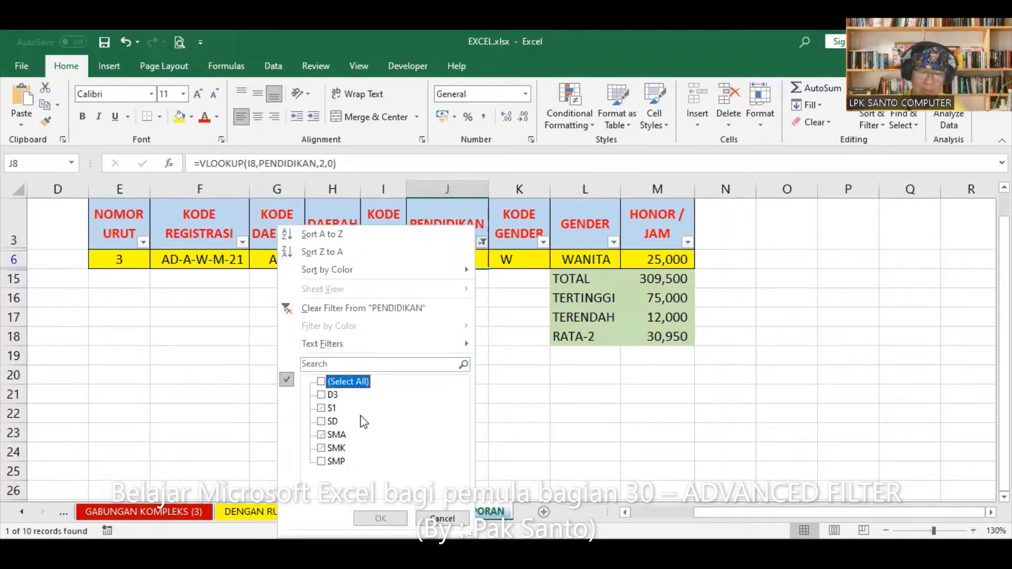
left_click(332, 421)
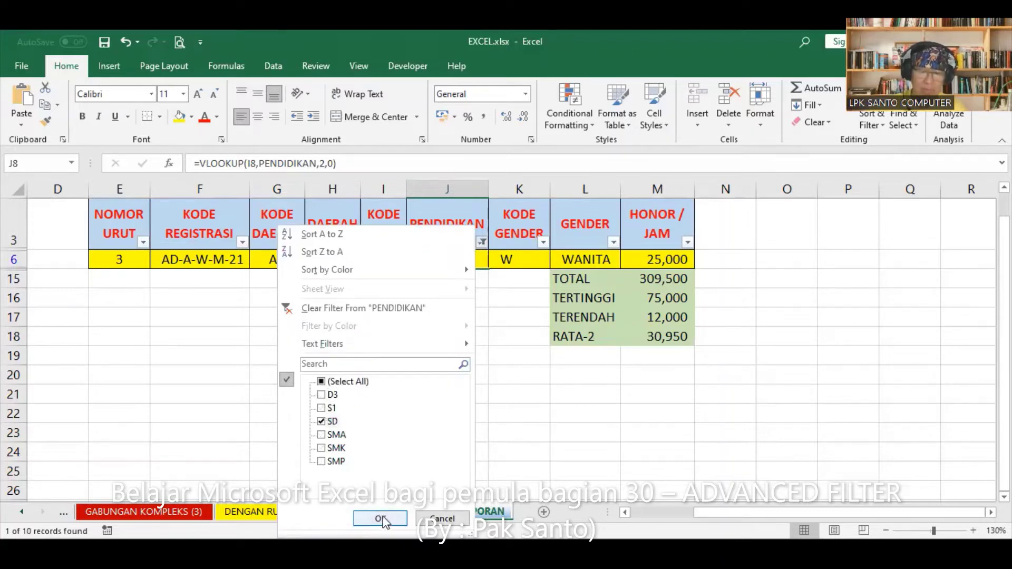
left_click(382, 519)
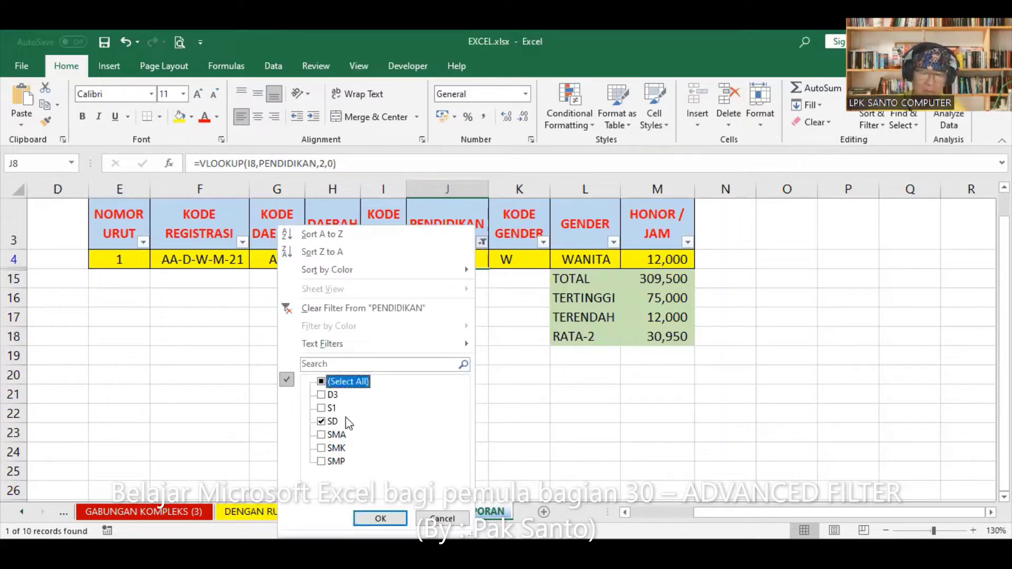
Change the PENDIDIKAN filter to show only D3, leaving rows 8 and 11
left_click(323, 395)
left_click(323, 422)
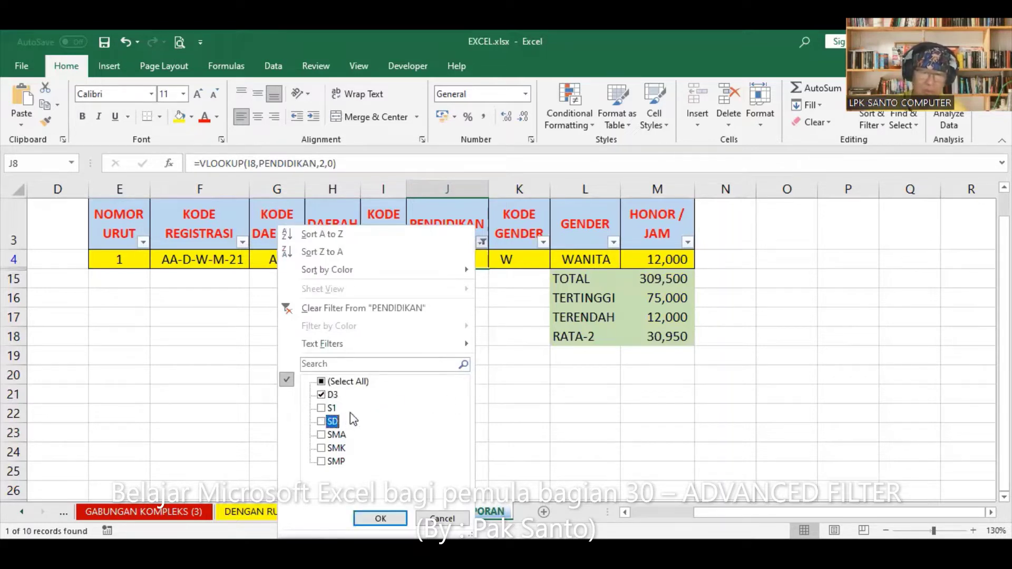
left_click(380, 519)
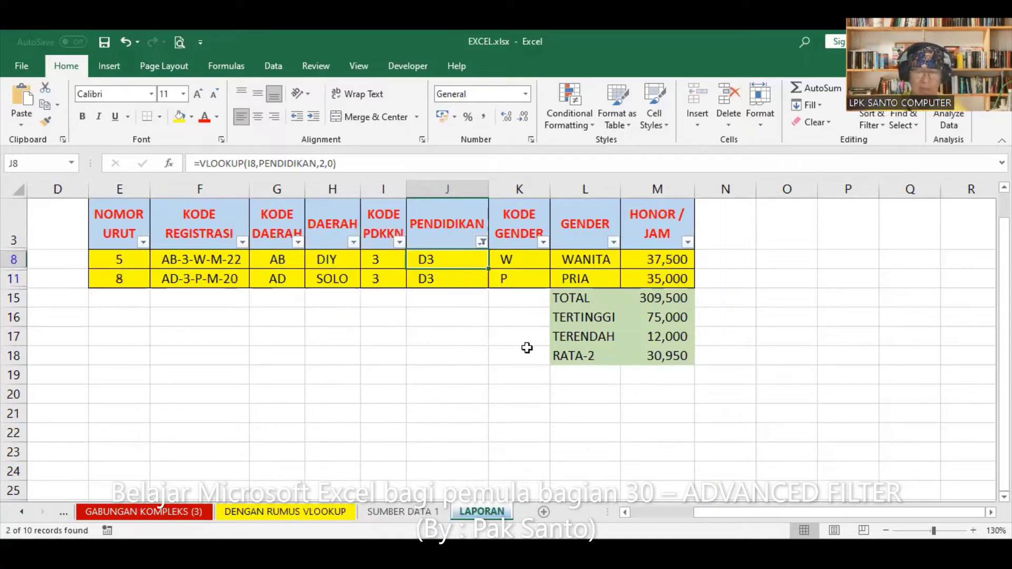
Filter the PENDIDIKAN column to show only S1
left_click(483, 243)
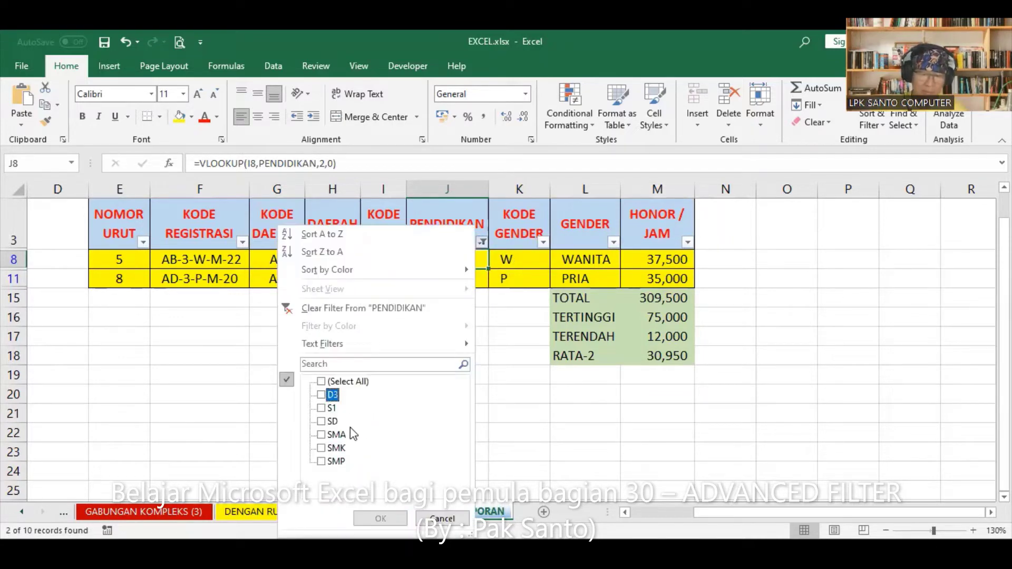
left_click(321, 408)
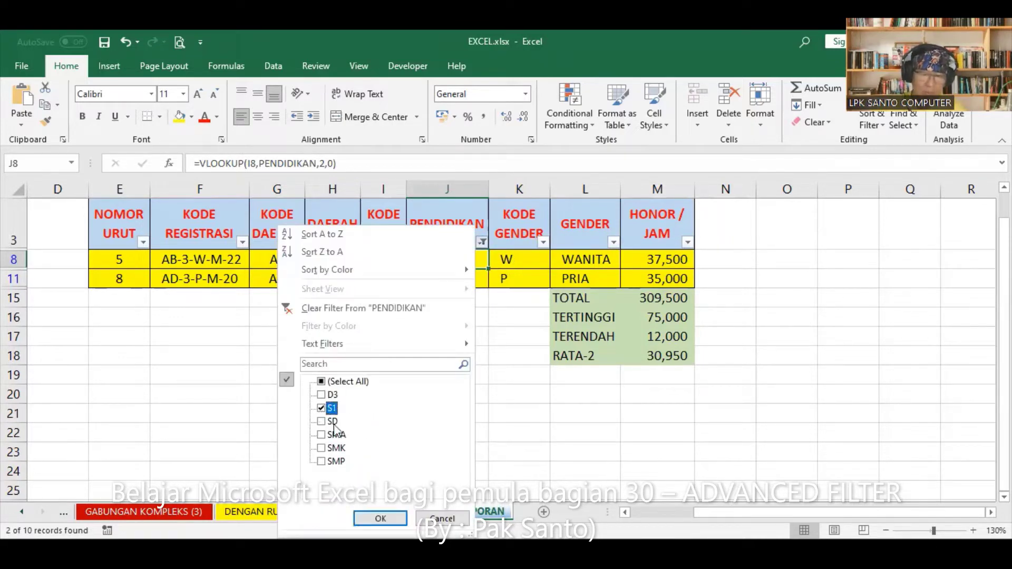
left_click(381, 518)
left_click(380, 518)
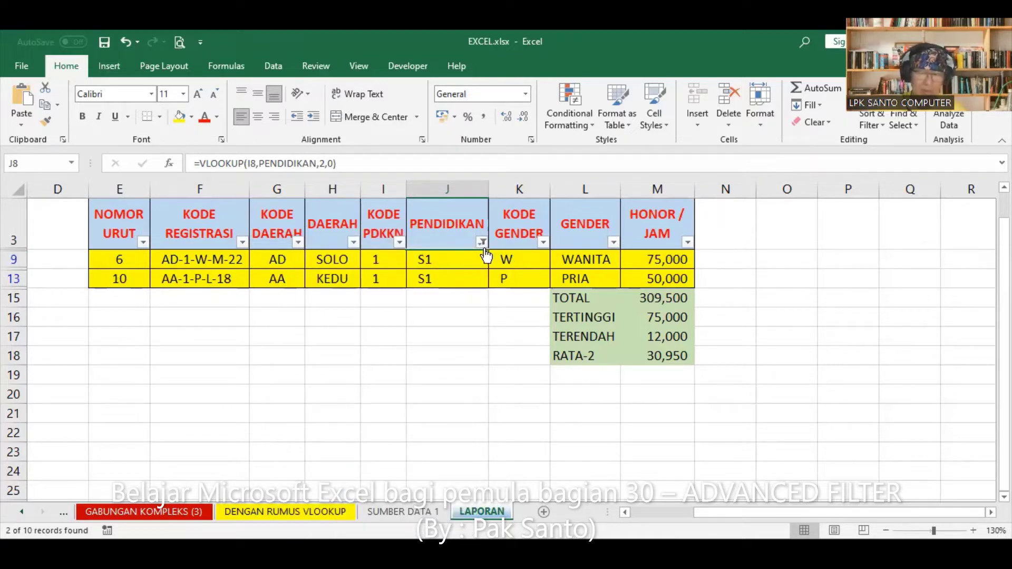
Change the PENDIDIKAN filter to show only SMP
left_click(480, 243)
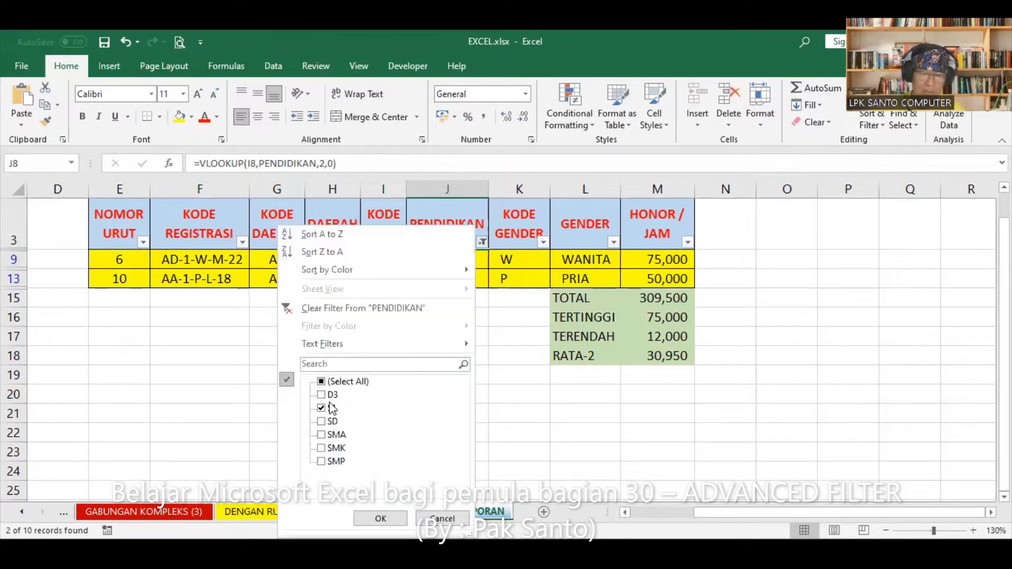
left_click(325, 410)
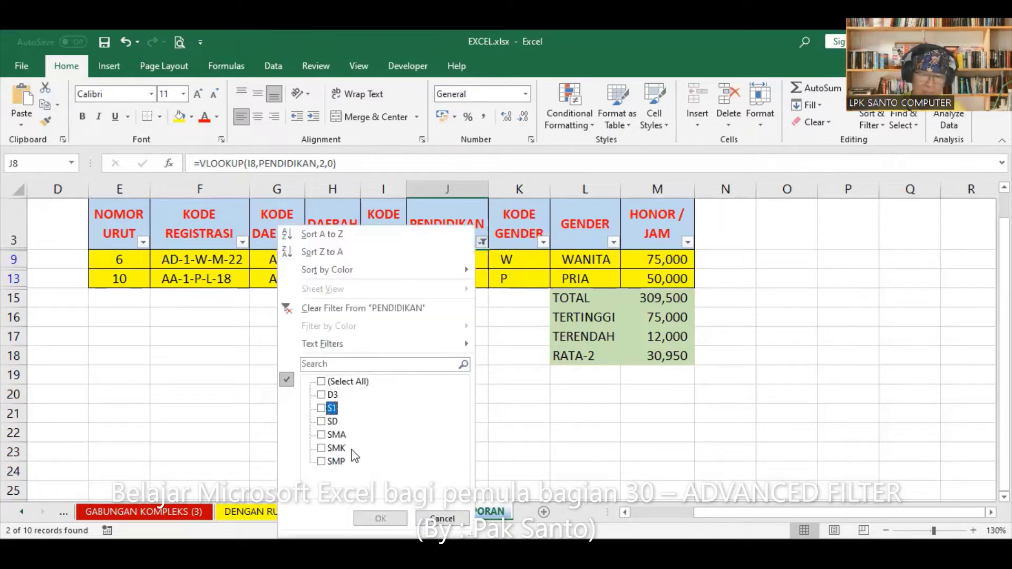
left_click(328, 461)
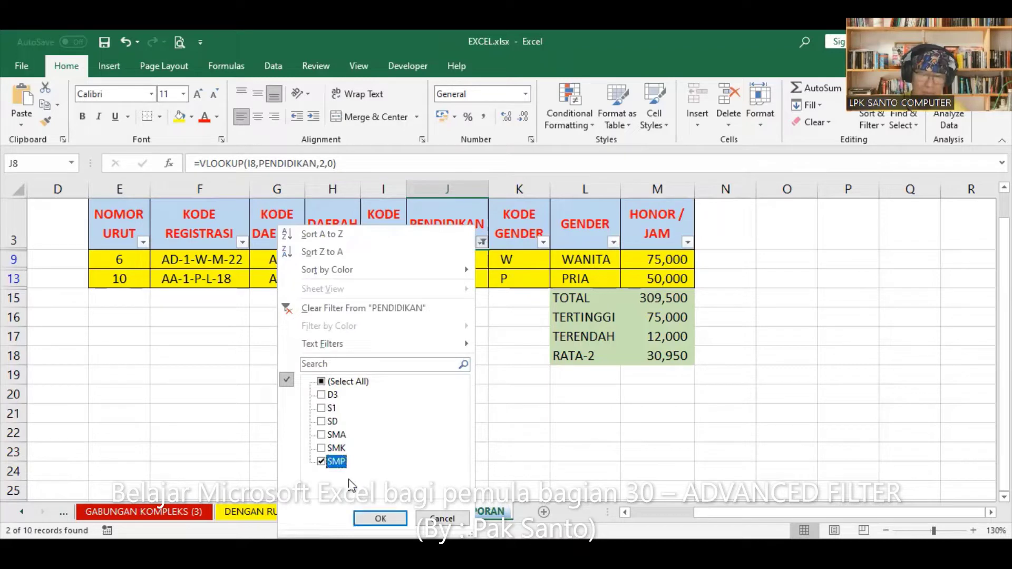
left_click(379, 519)
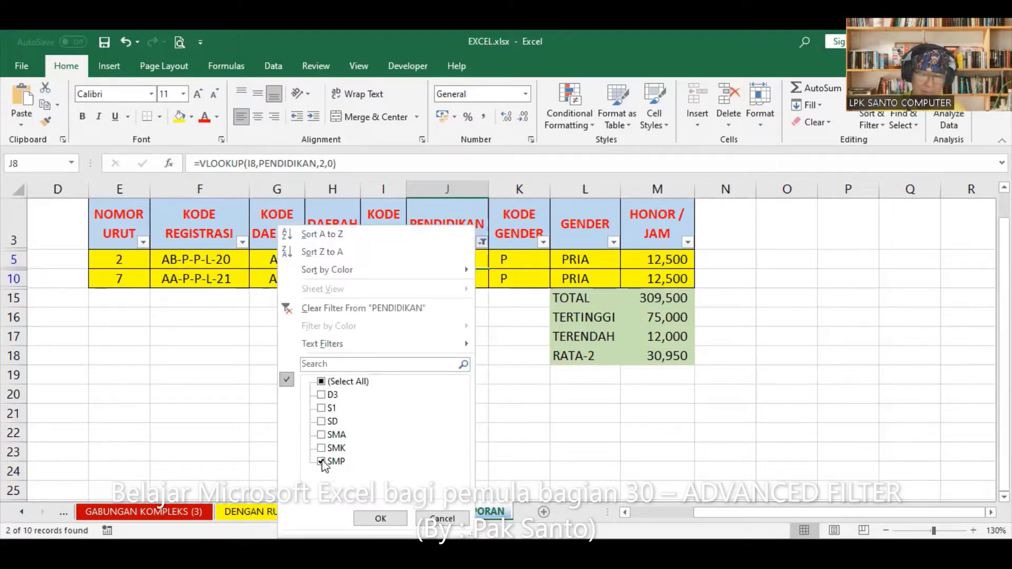
Change the PENDIDIKAN filter to show only SMK, leaving rows 7 and 12
left_click(321, 462)
left_click(321, 448)
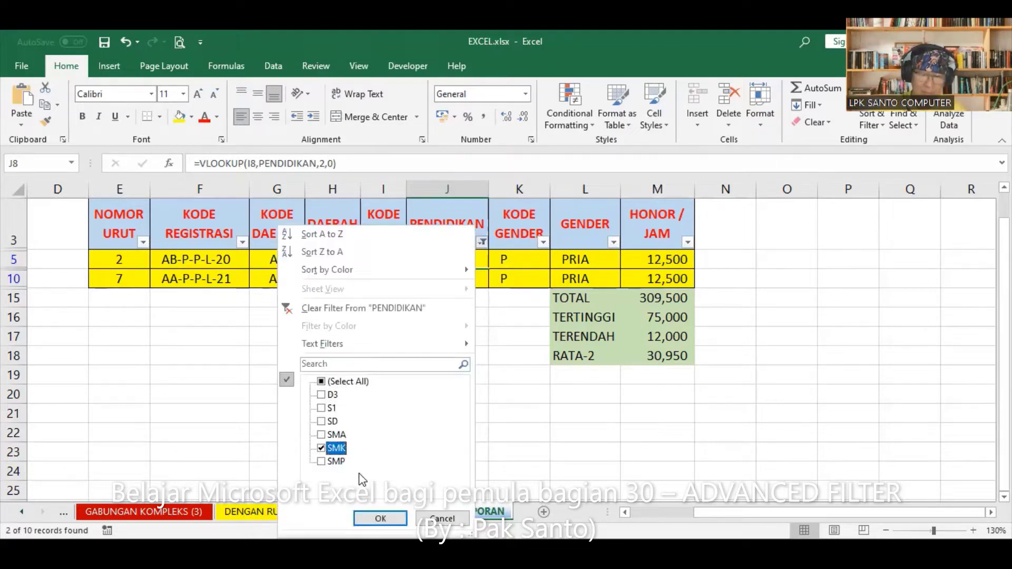
left_click(380, 514)
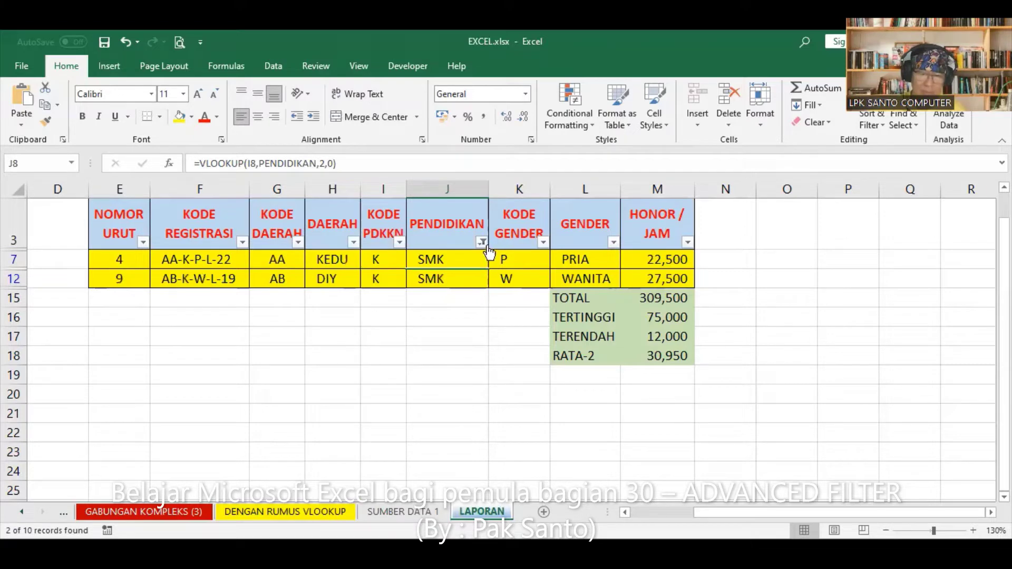
left_click(484, 242)
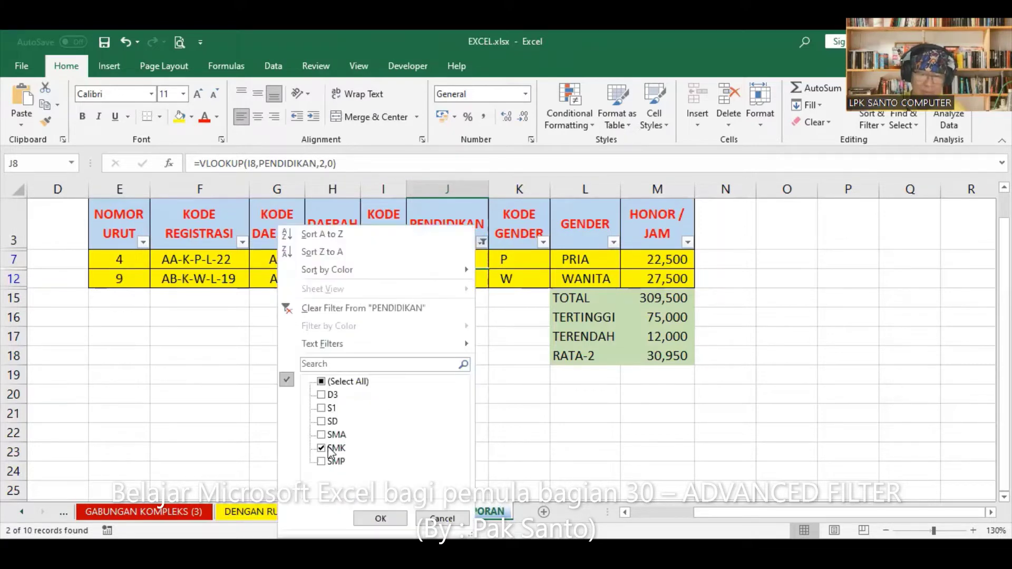
Reset the PENDIDIKAN filter to show all 10 records, then switch filtering off
left_click(331, 450)
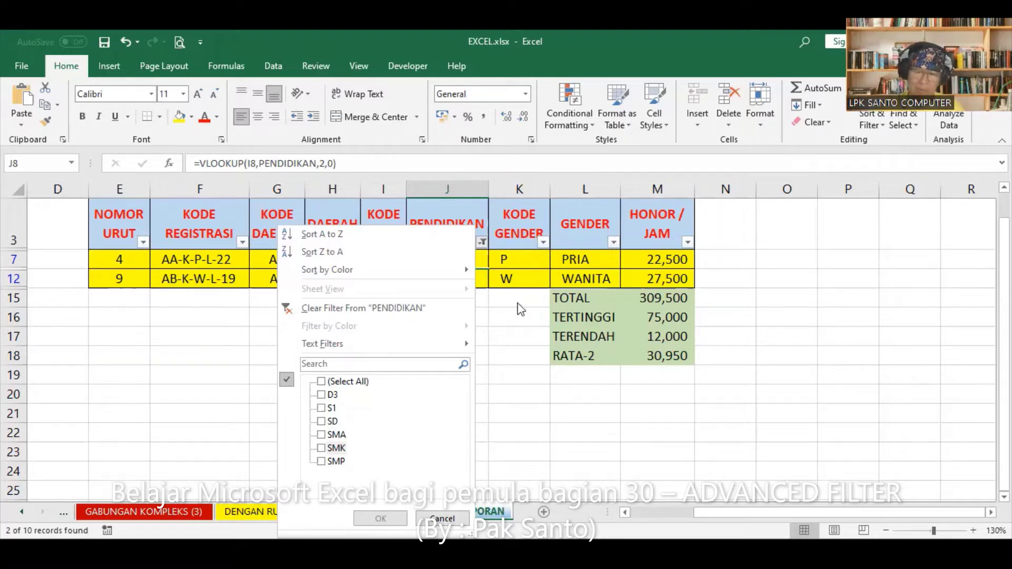
left_click(472, 277)
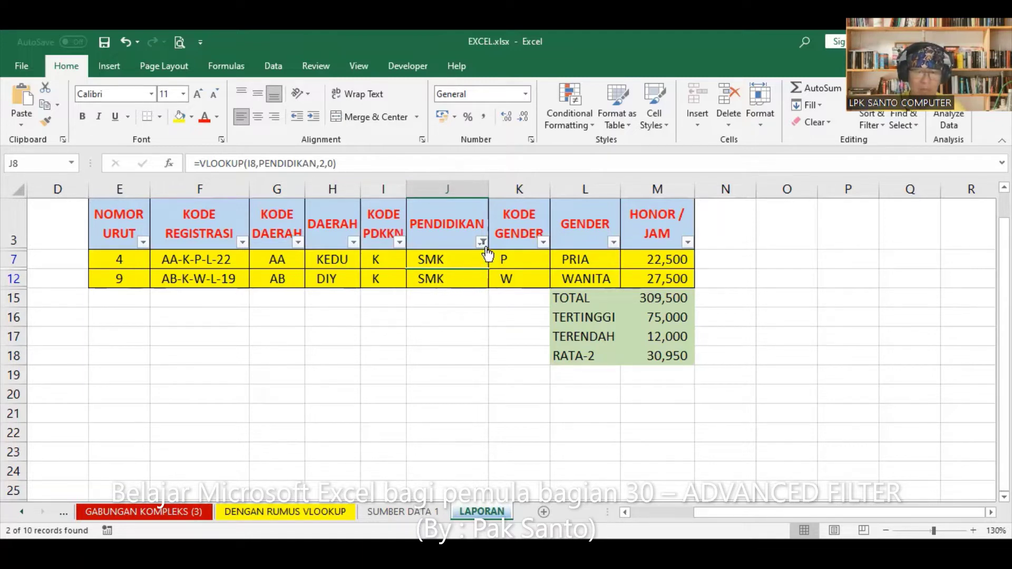
left_click(483, 242)
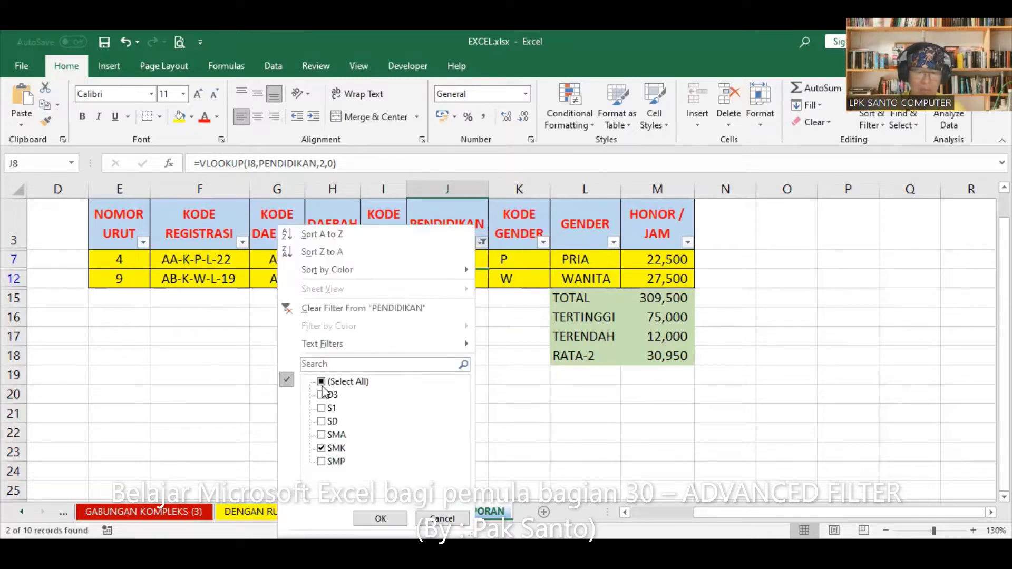
left_click(322, 383)
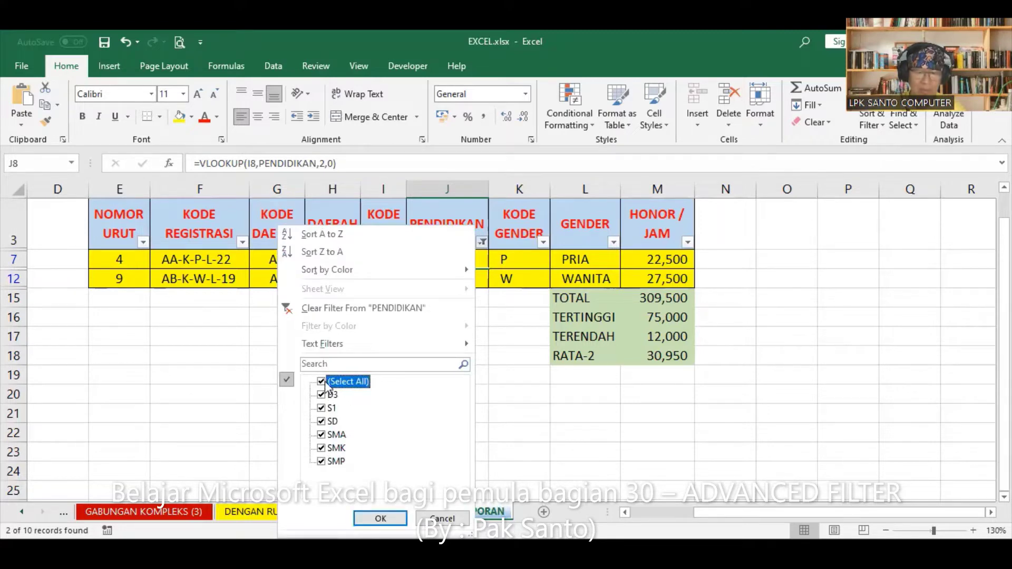
left_click(325, 386)
left_click(323, 383)
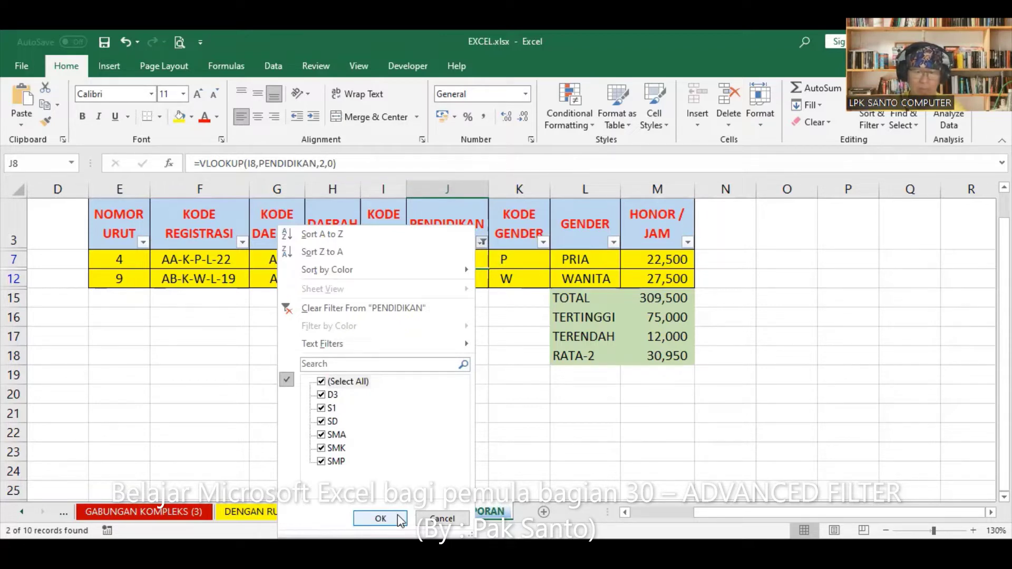
left_click(400, 520)
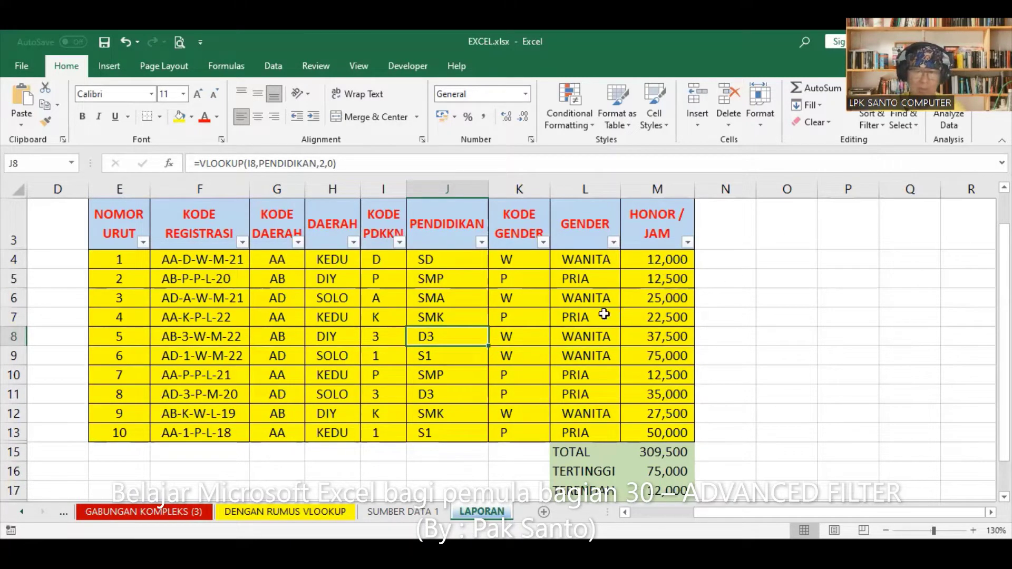
left_click(882, 123)
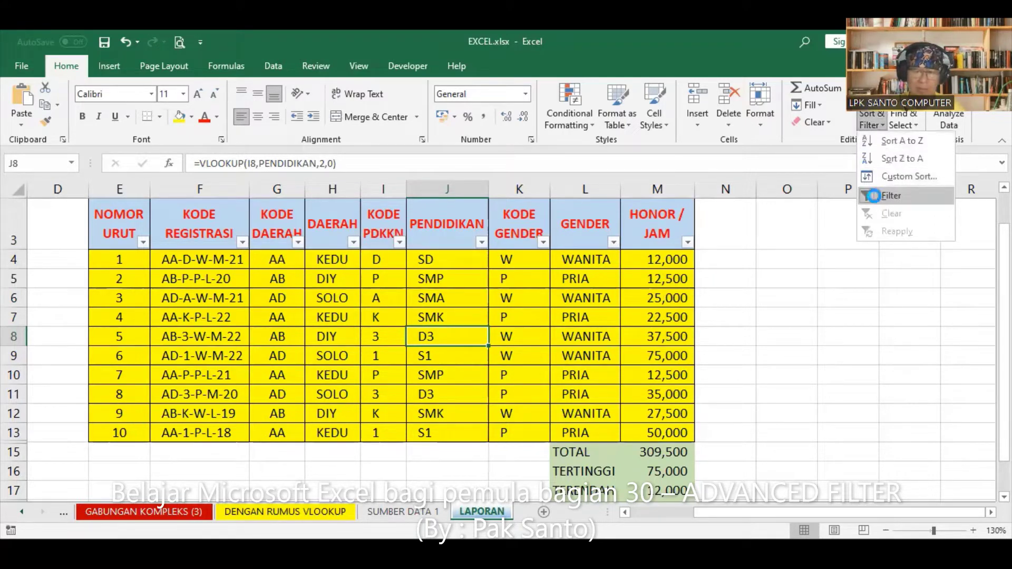
left_click(873, 196)
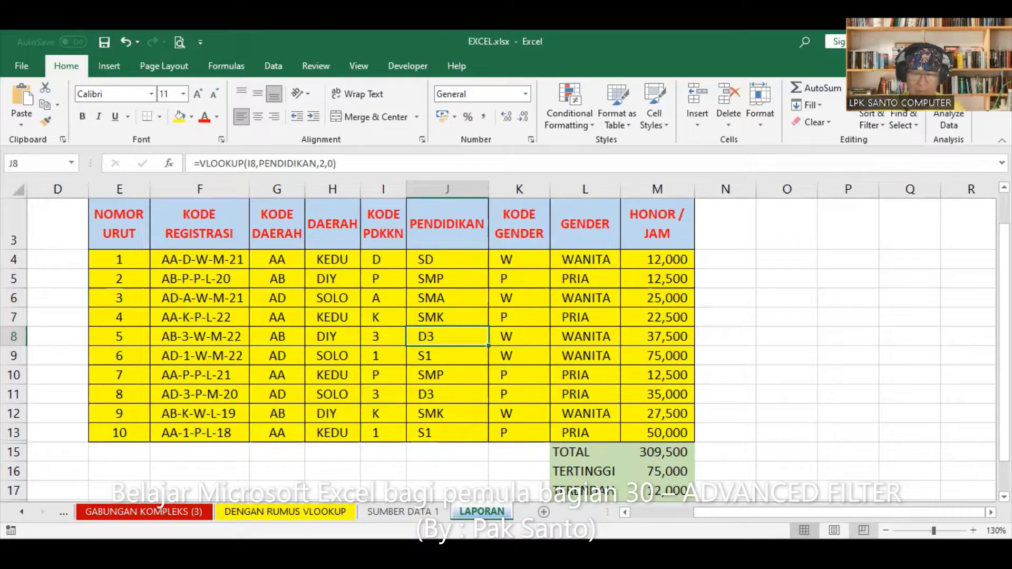
left_click(862, 530)
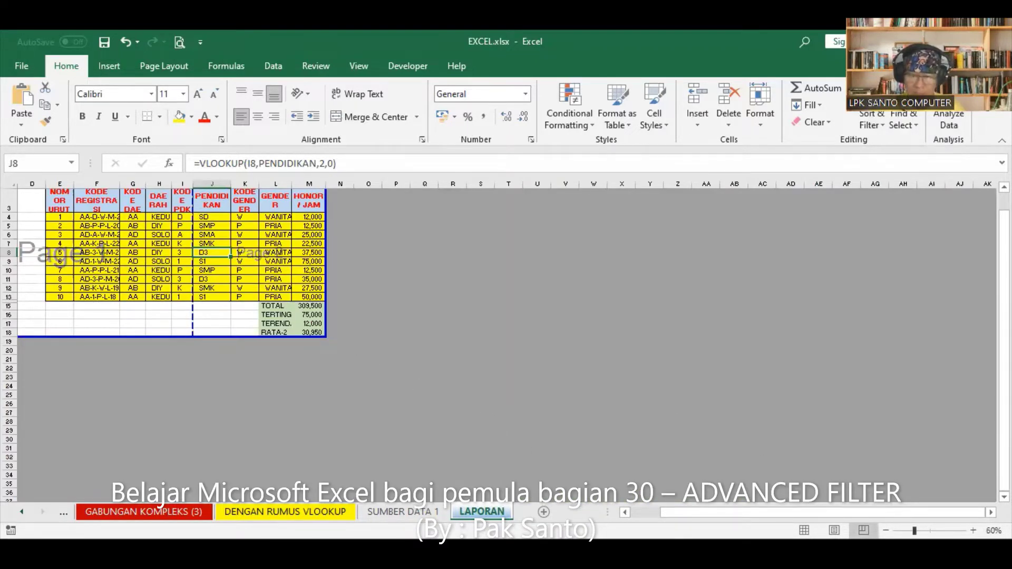
left_click_drag(914, 530, 924, 530)
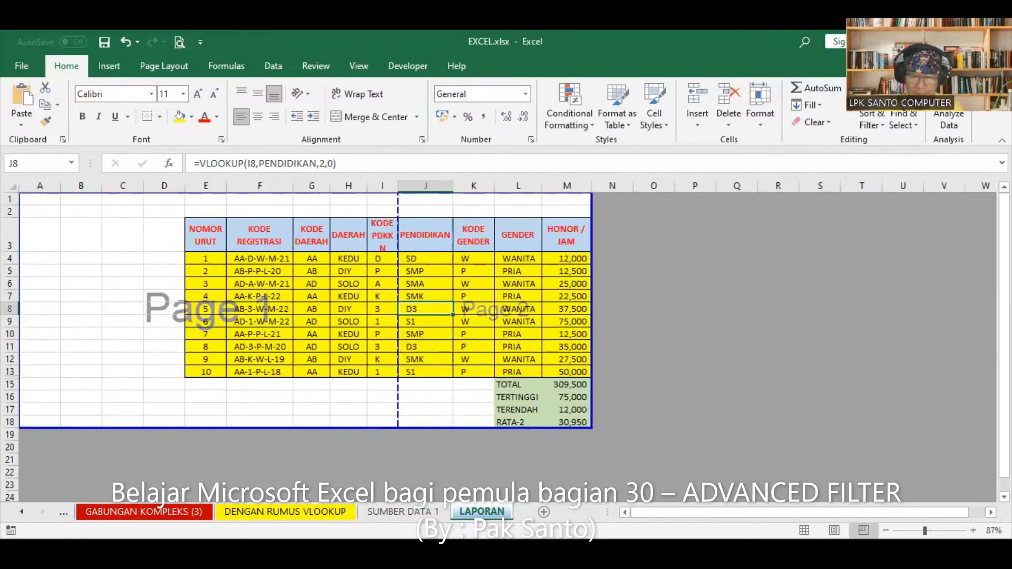
left_click(834, 530)
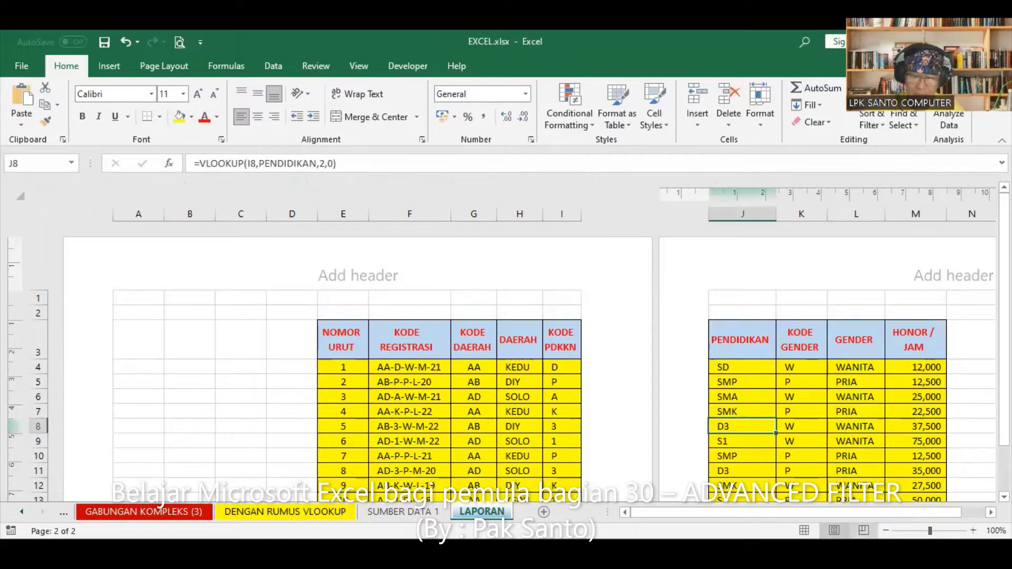
left_click(863, 530)
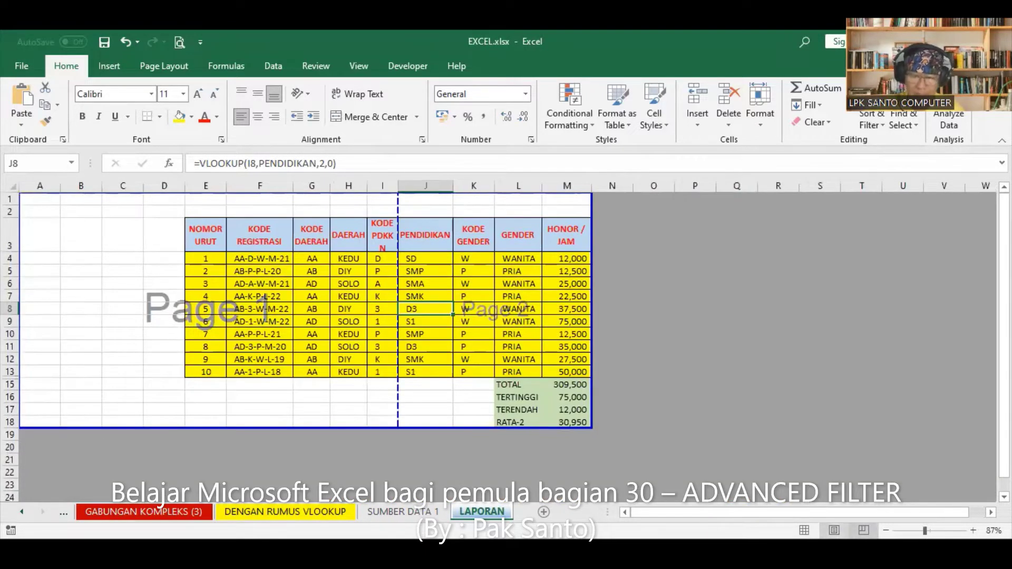
left_click(834, 530)
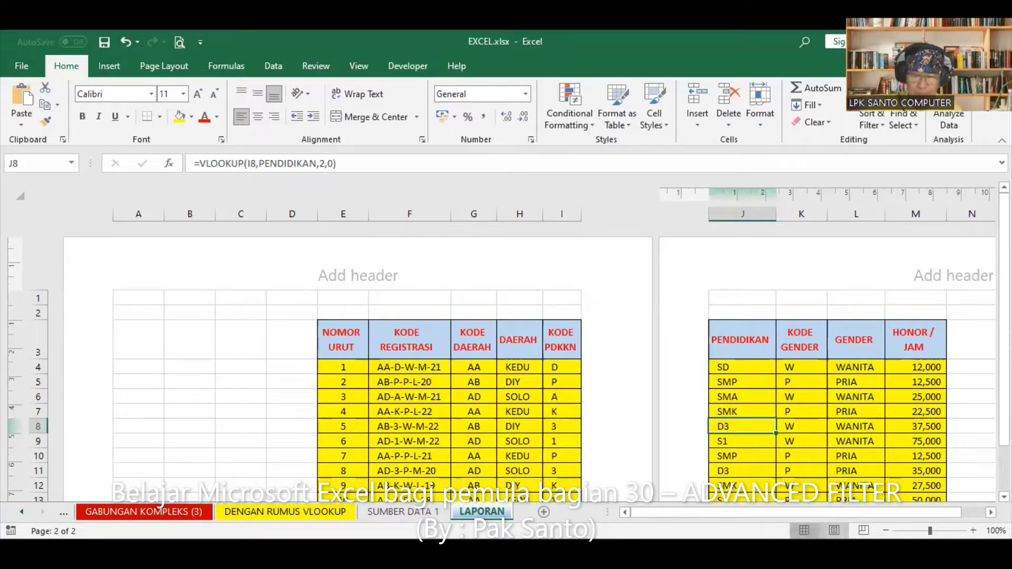
left_click(803, 530)
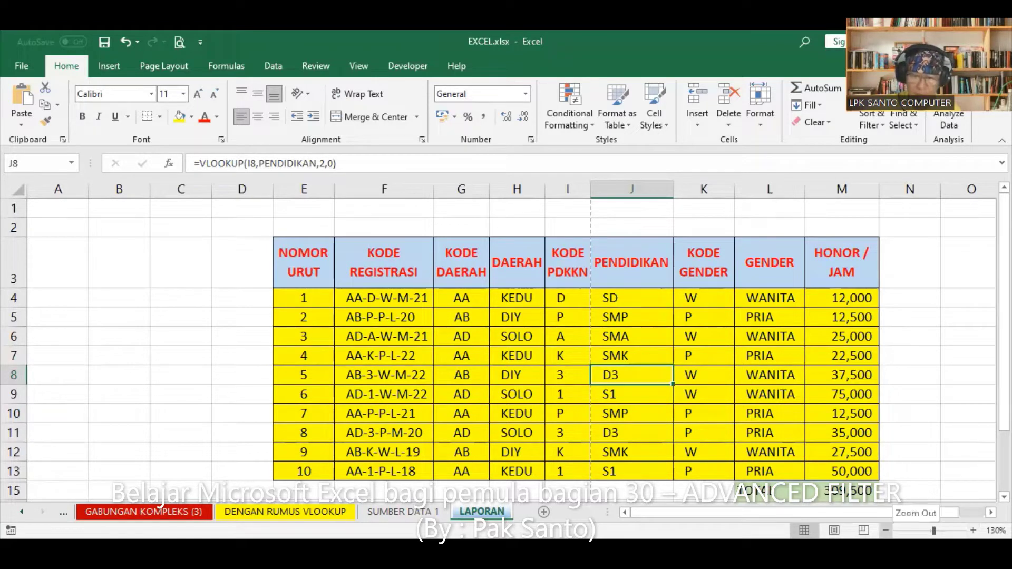
left_click(886, 530)
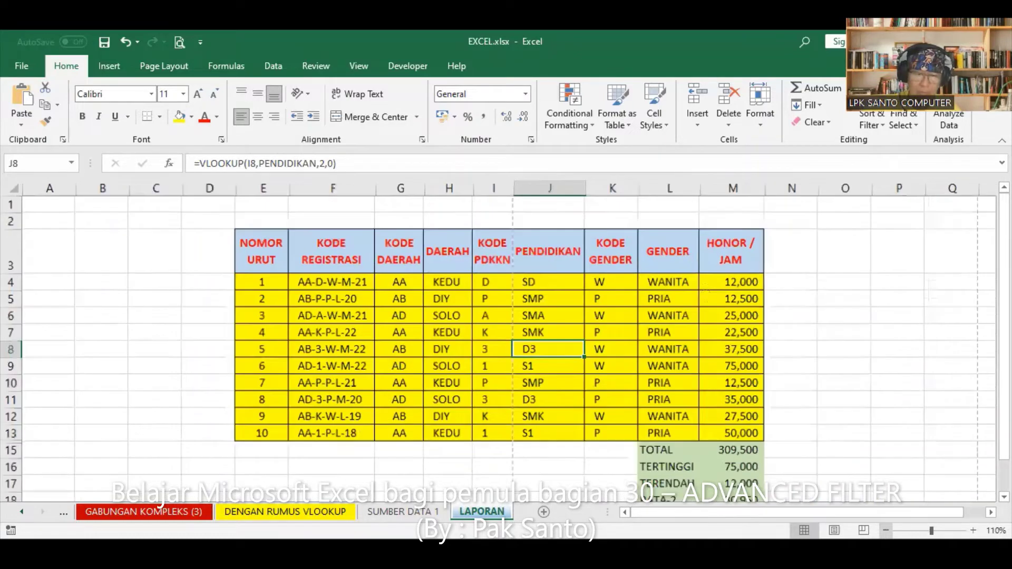
Insert eleven blank rows at rows 15–25, pushing the TOTAL block down to row 26
left_click(886, 530)
left_click(886, 530)
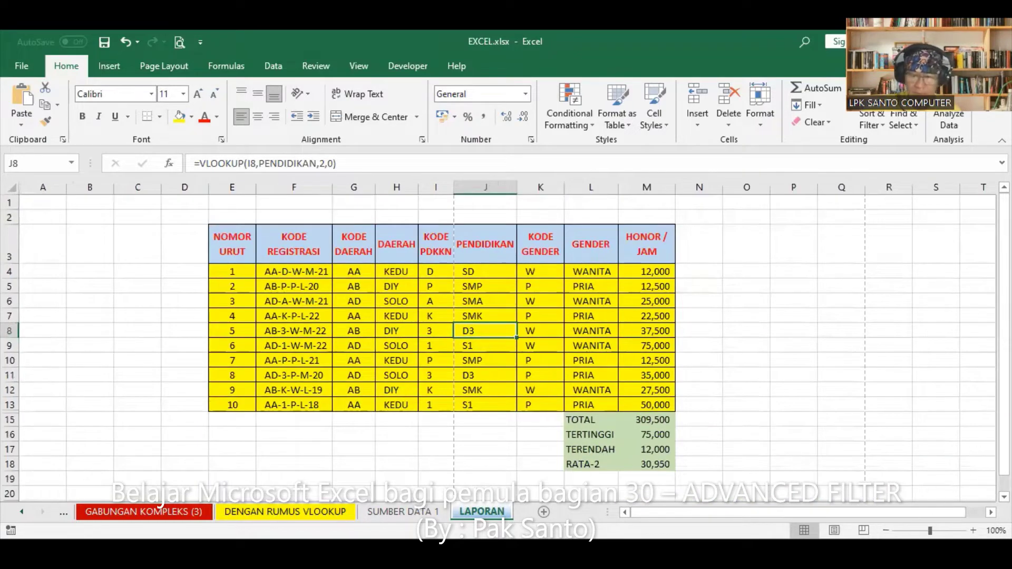
scroll(498, 347, "down", 1)
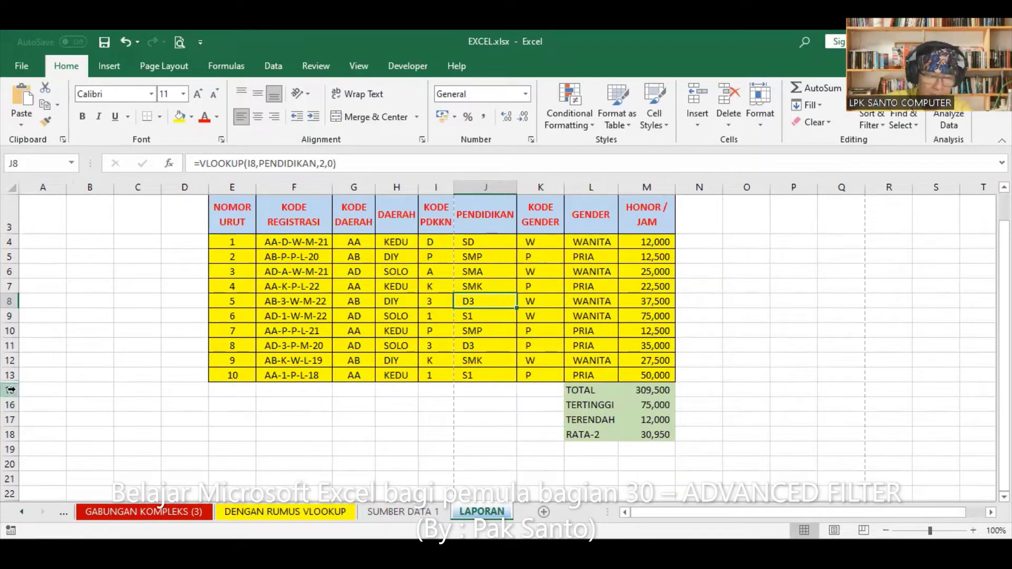
left_click(11, 390)
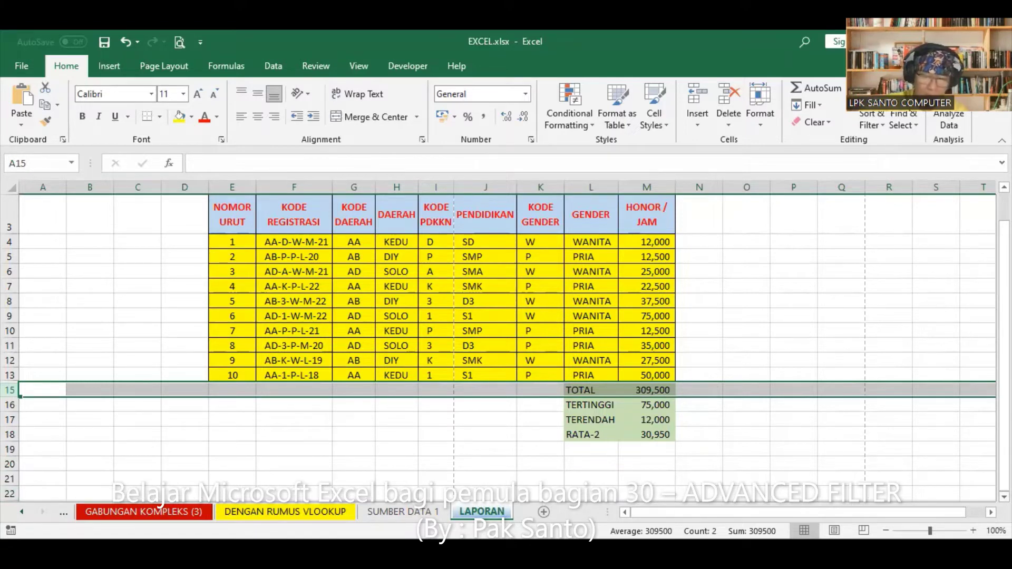
scroll(69, 487, "down", 1)
scroll(69, 487, "down", 1)
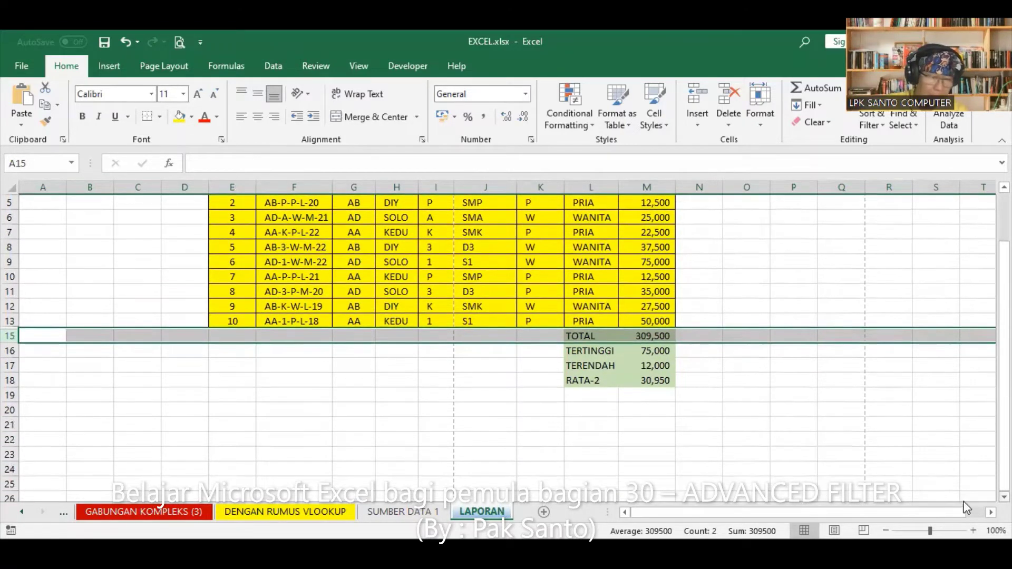
left_click(9, 484, "shift")
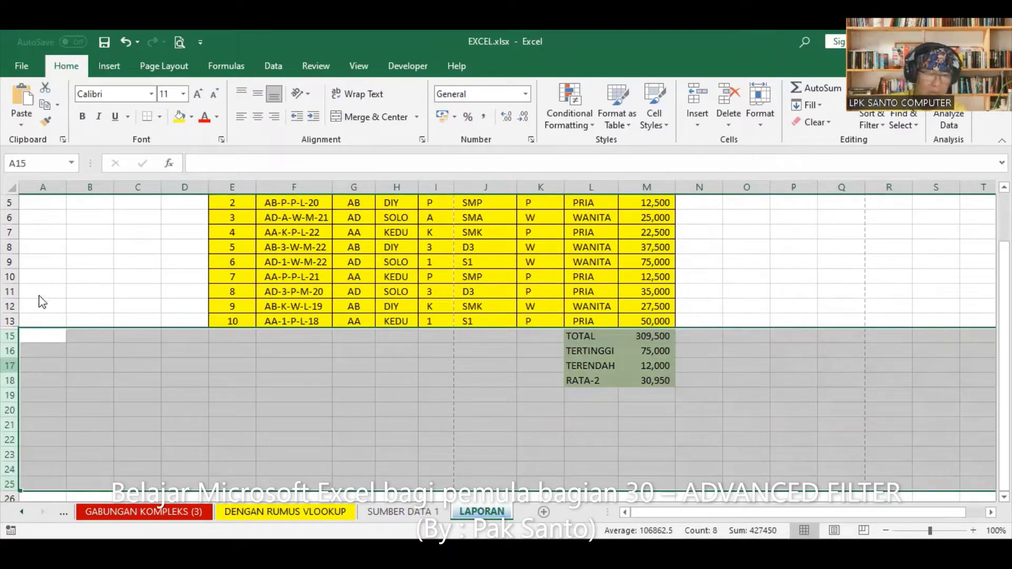
right_click(11, 364)
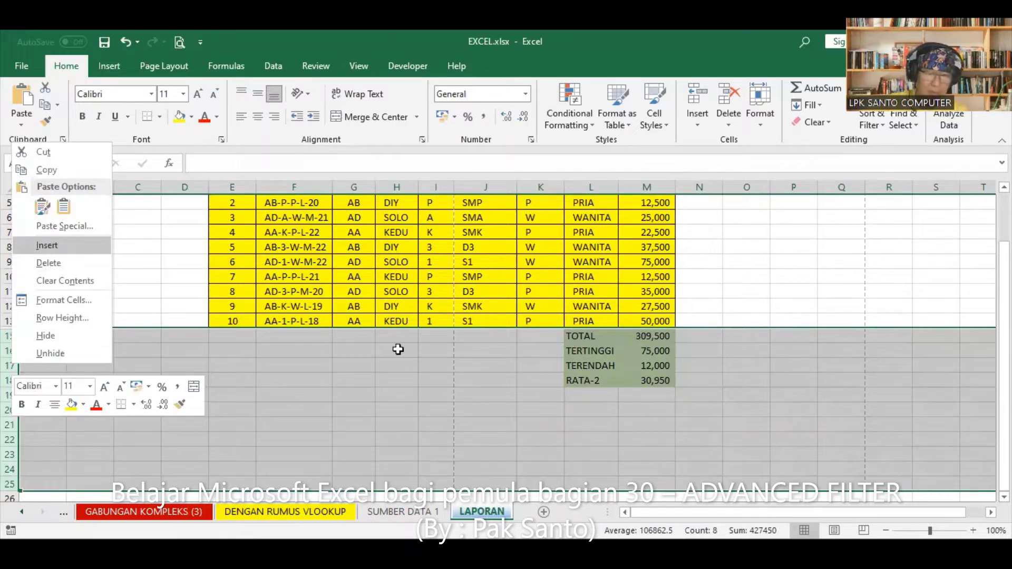
key("i")
left_click(584, 366)
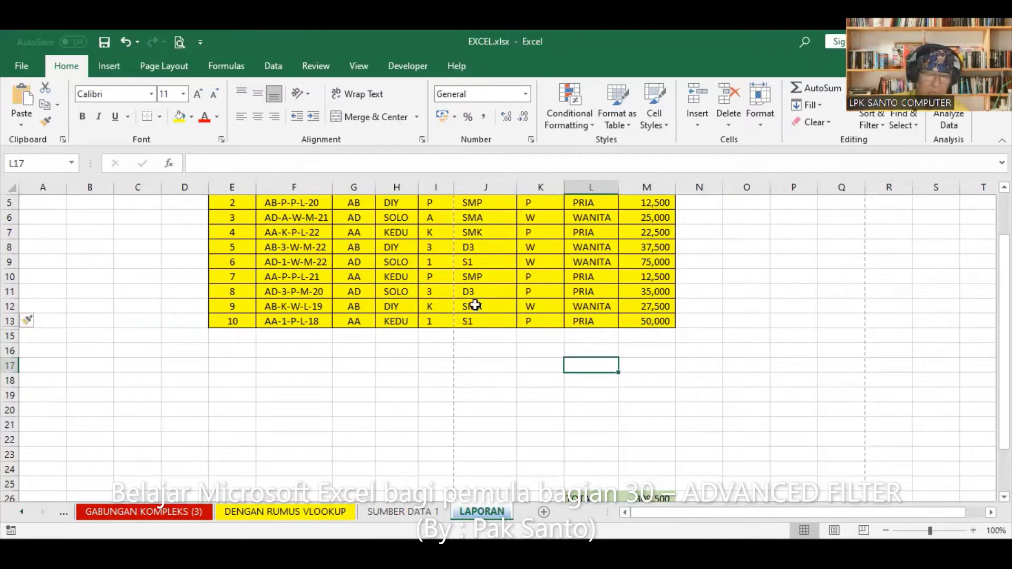
Extend the column E numbering series from 9 and 10 down the blank rows
left_click(242, 306)
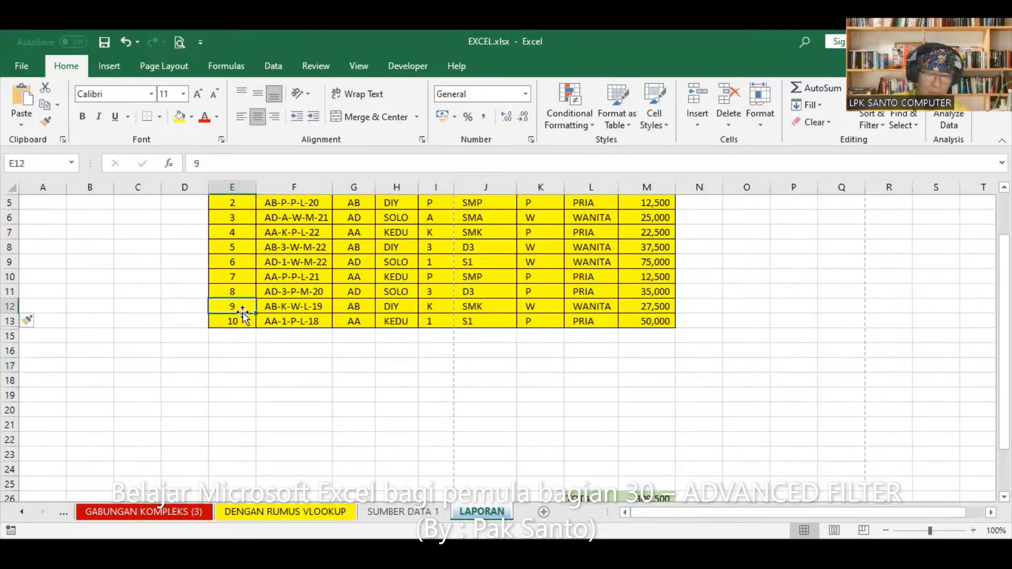
left_click_drag(238, 316, 255, 330)
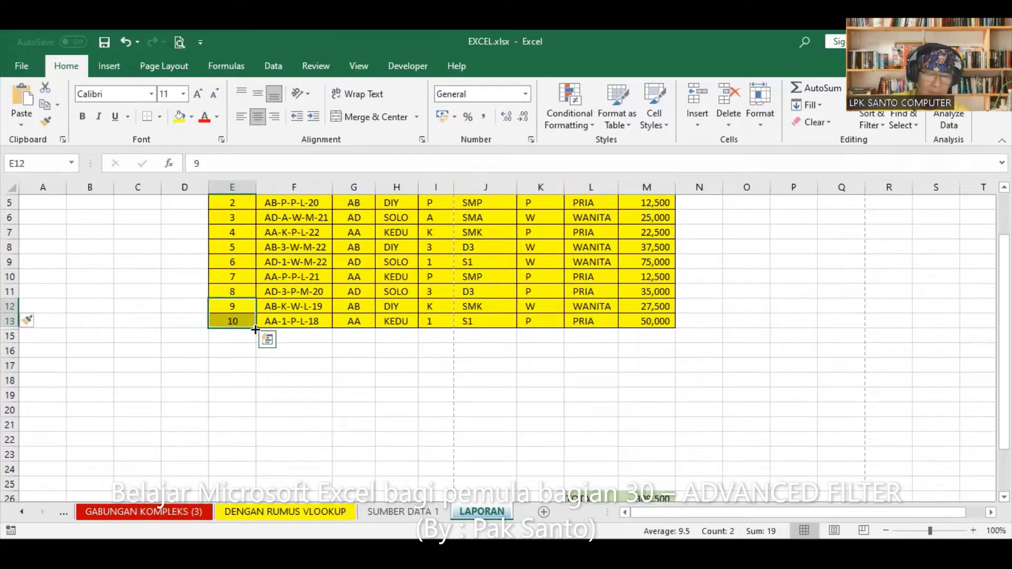
left_click_drag(255, 330, 252, 469)
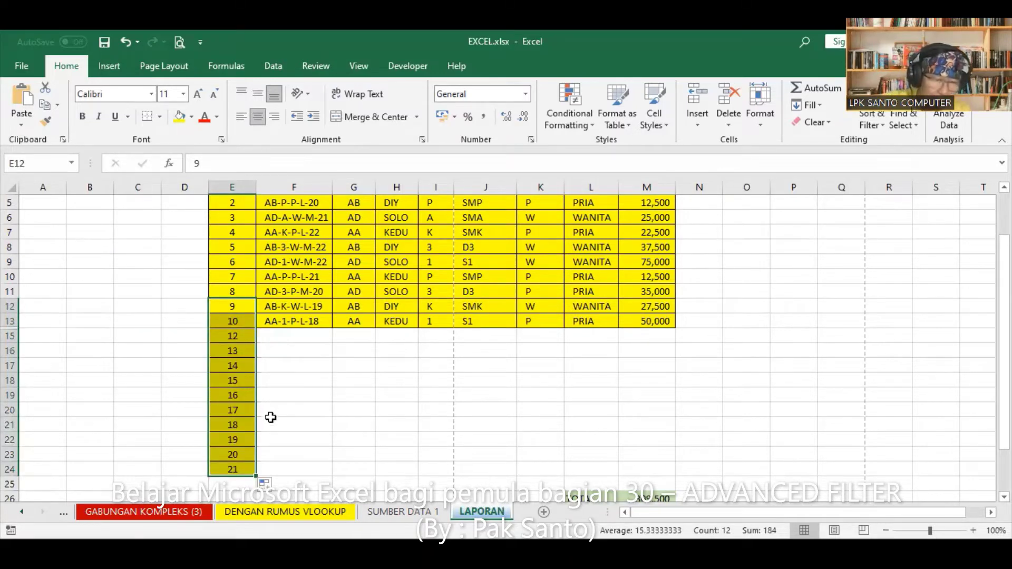
key("ctrl+Down")
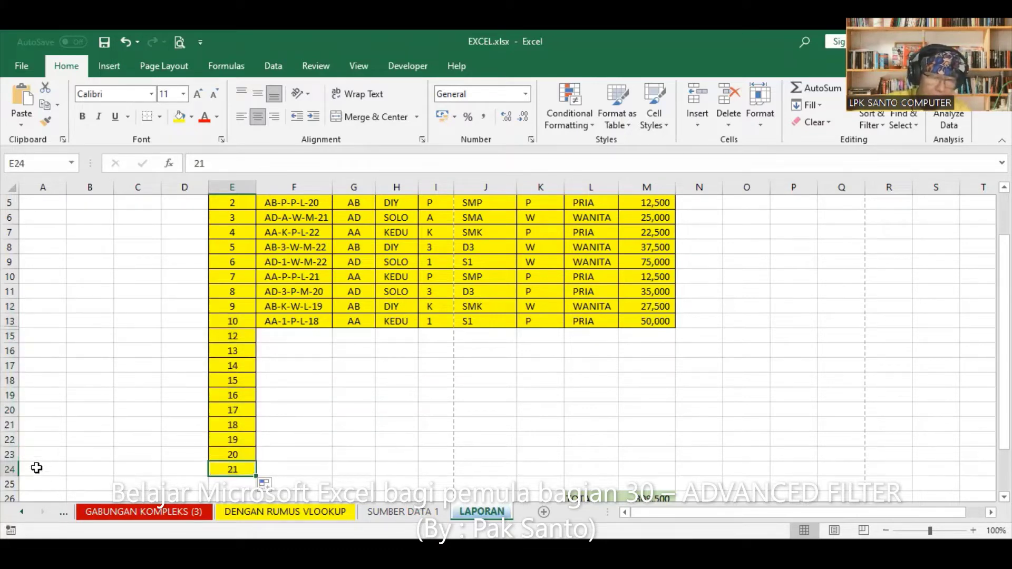
Delete row 24 with the surplus number 21
left_click(11, 469)
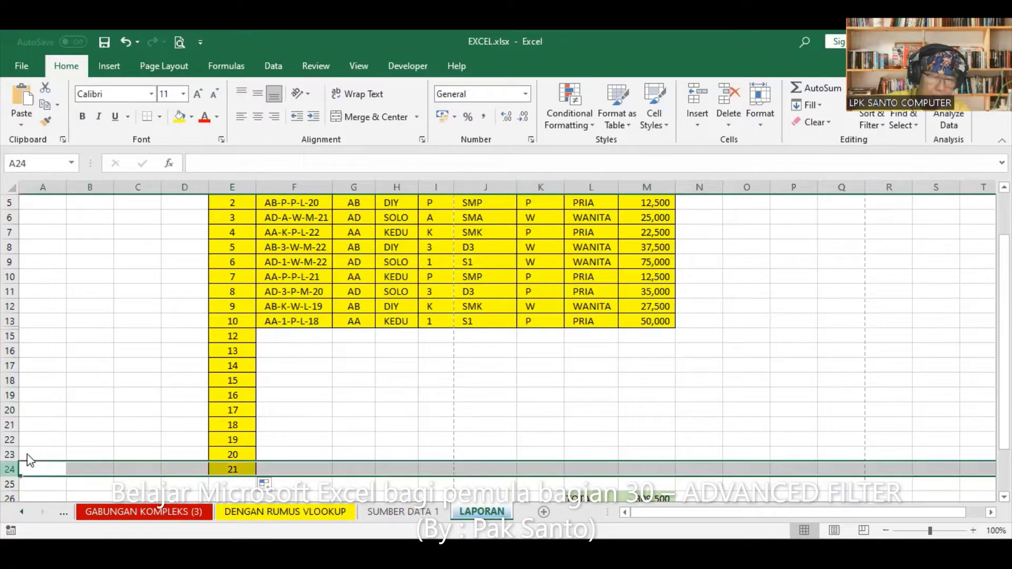
right_click(20, 468)
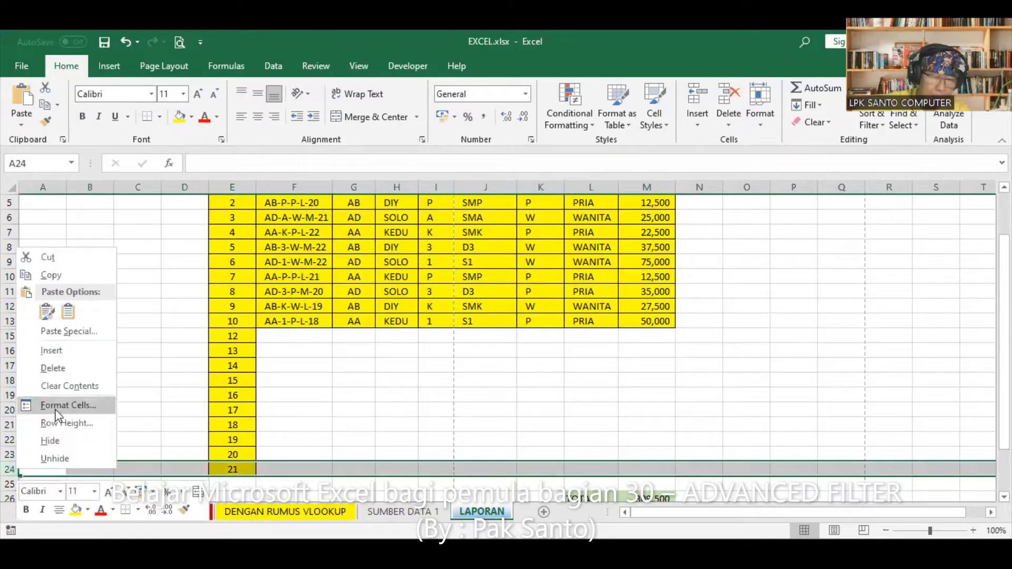
left_click(65, 368)
left_click(486, 411)
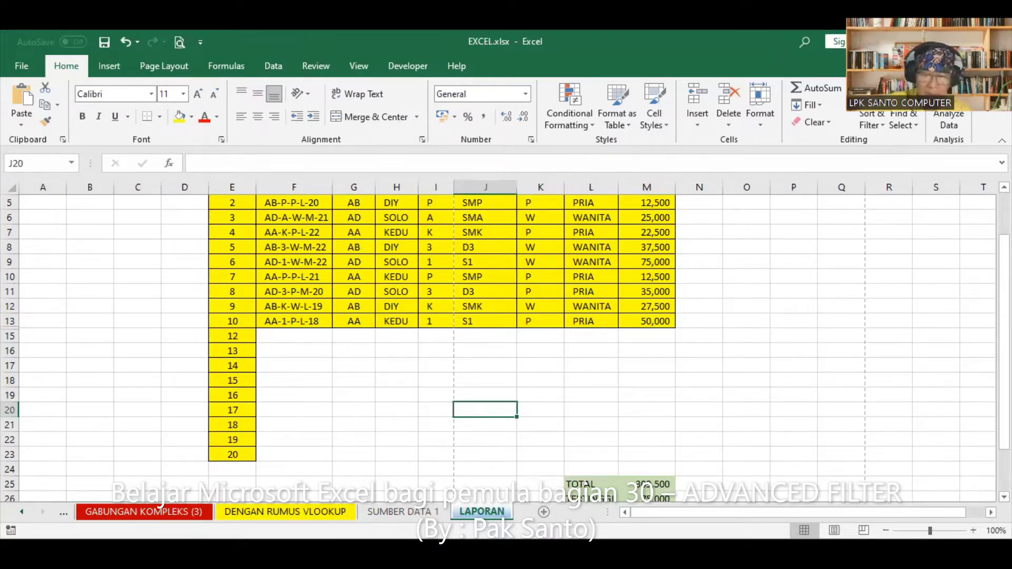
scroll(506, 348, "down", 1)
scroll(506, 348, "down", 1)
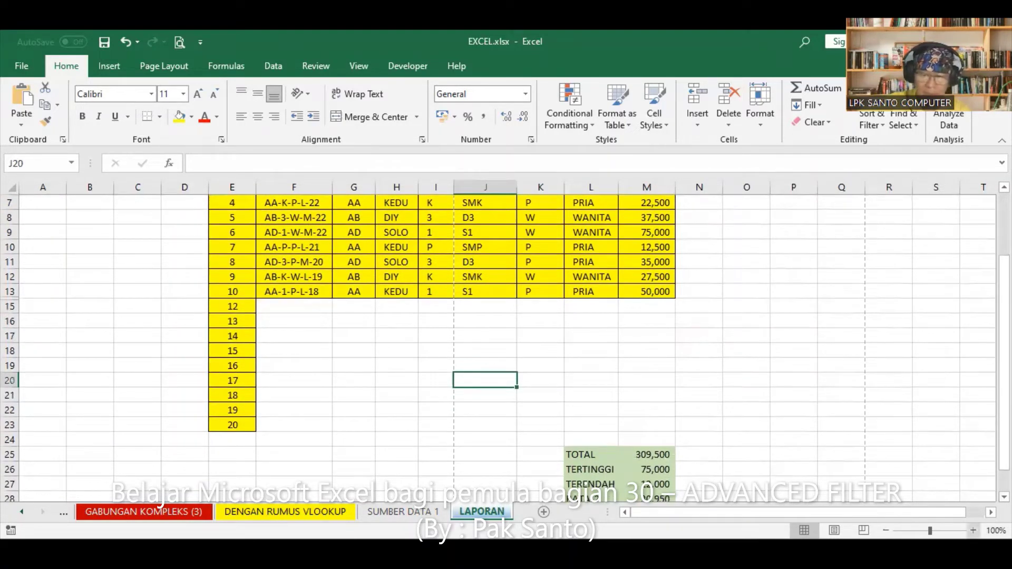
left_click(973, 530)
left_click(972, 530)
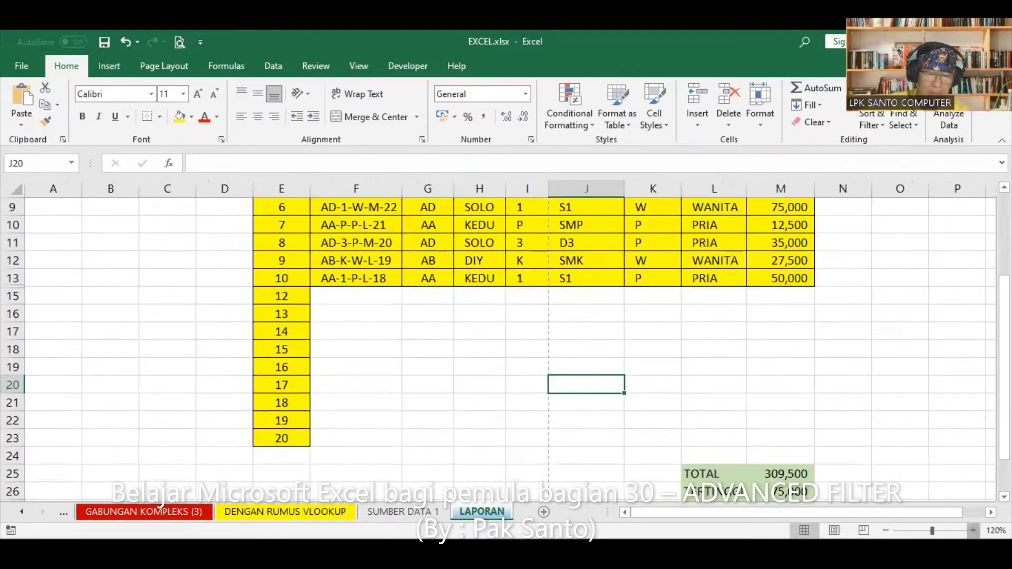
left_click(972, 530)
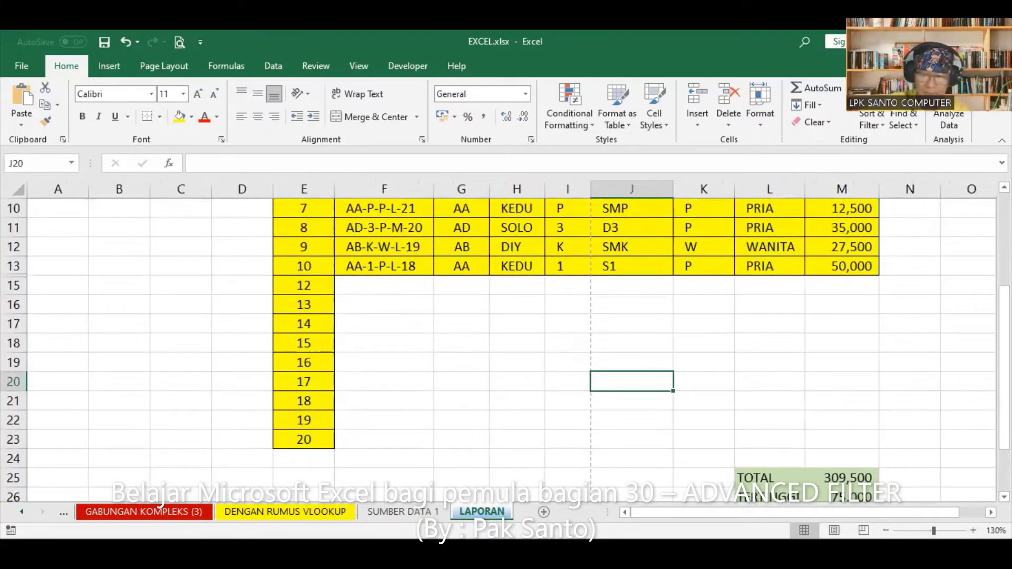
scroll(511, 349, "right", 1)
scroll(309, 325, "right", 2)
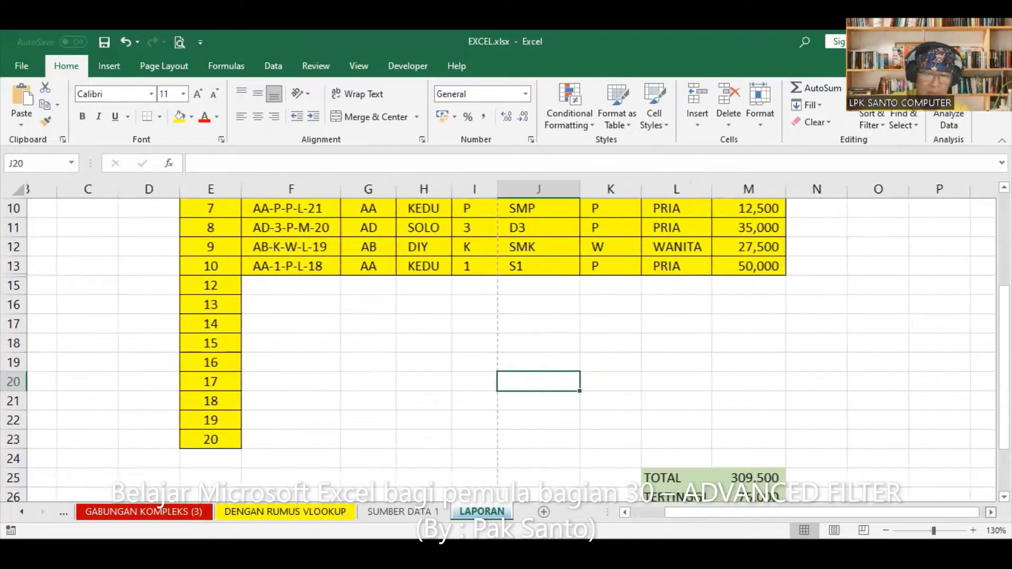
left_click(262, 286)
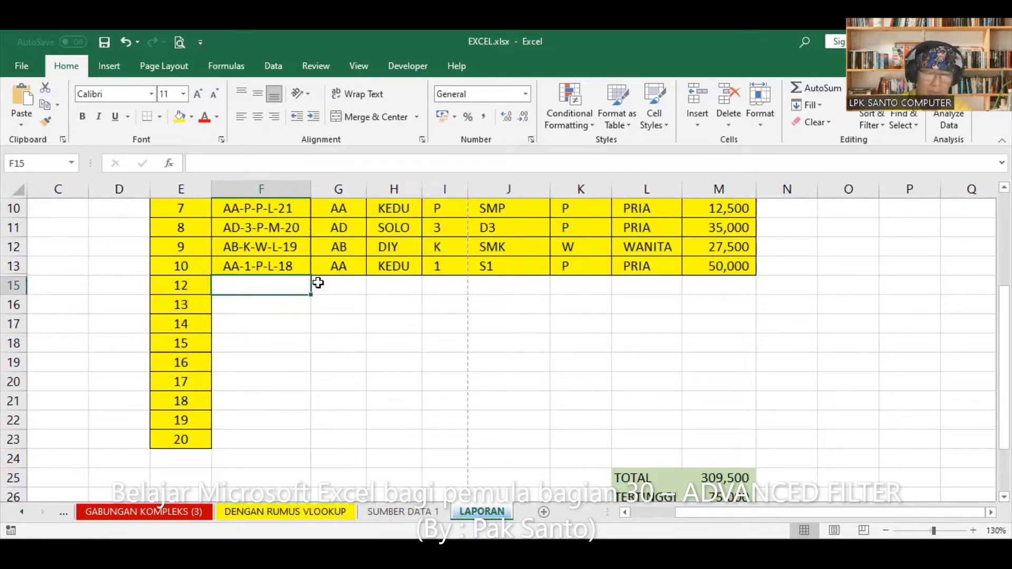
Enter codes AA-D-P-L-17, AD-A-P-L-18 and AB-A-W-M-21 in F15–F17
type("AA-")
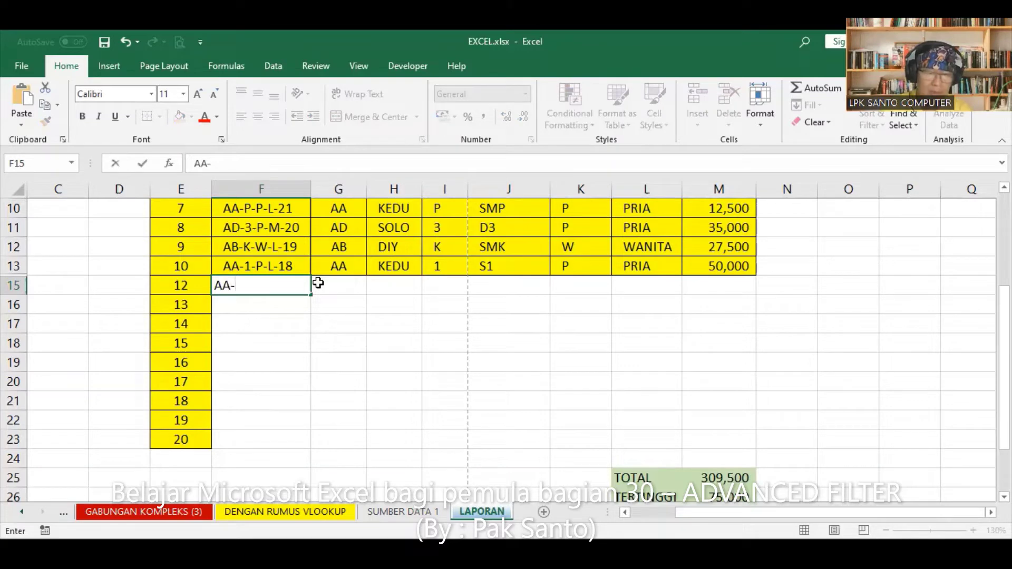
type("D")
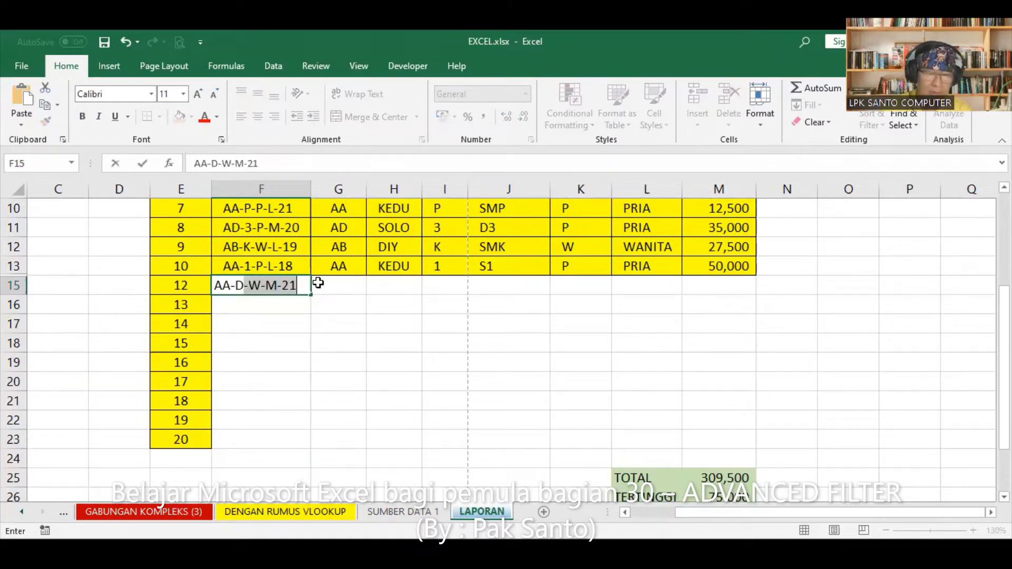
type("-P")
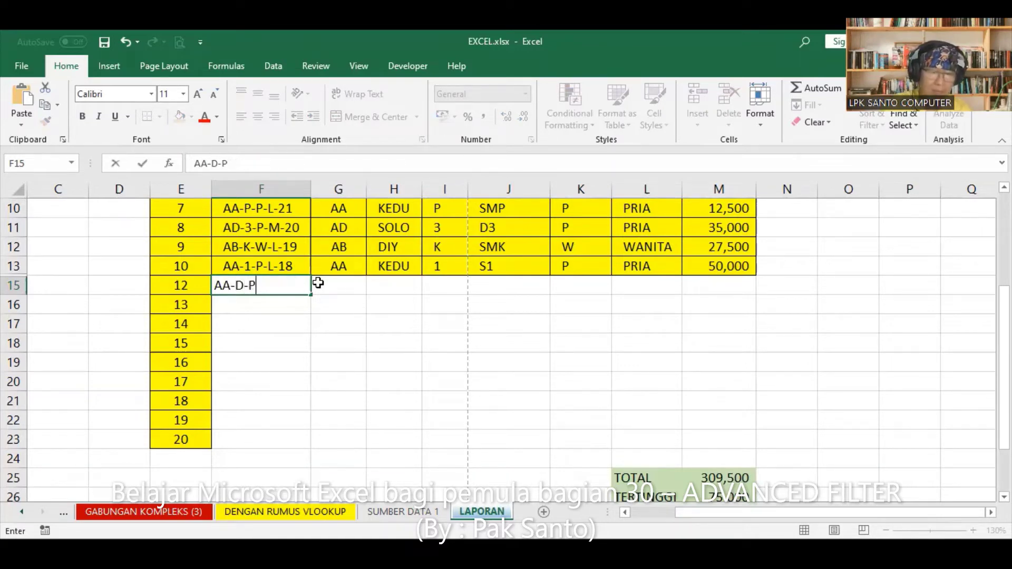
type("-L")
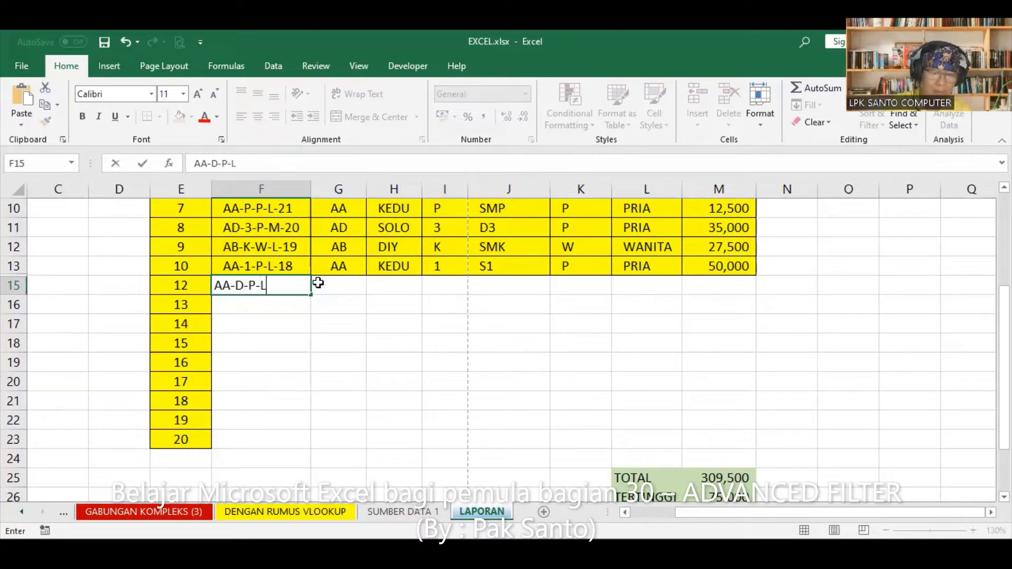
type("-17")
key("Return")
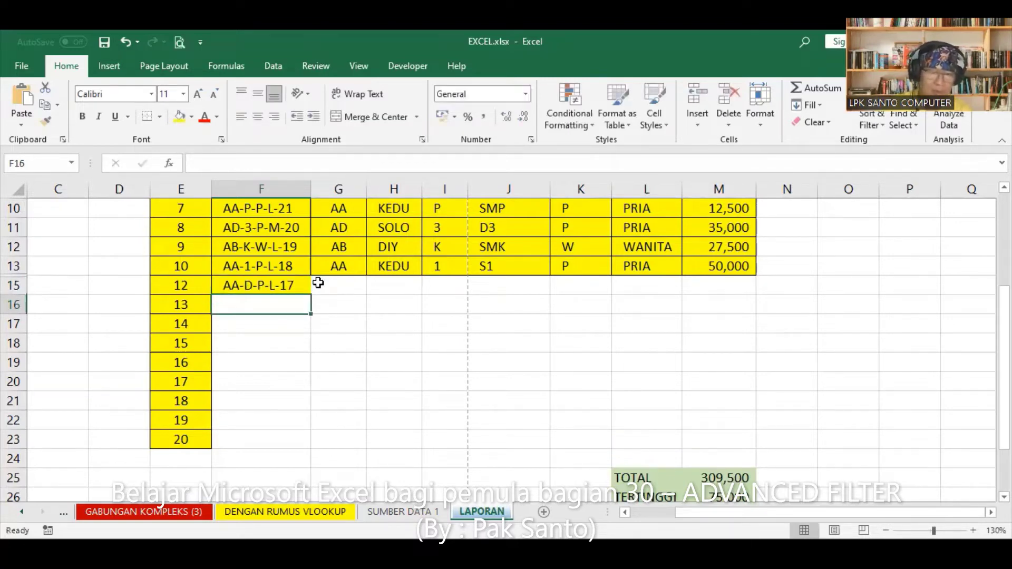
type("AD-")
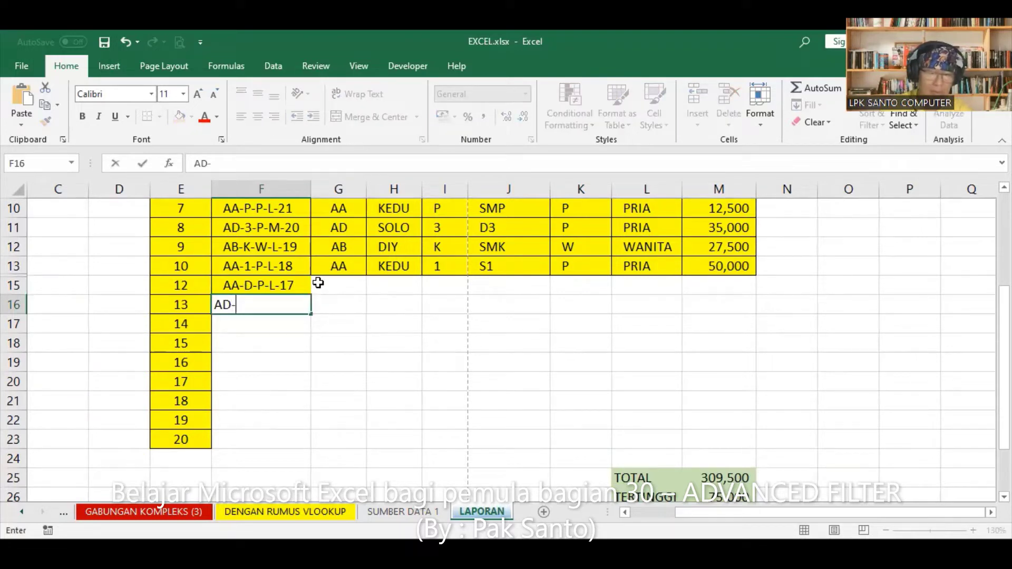
type("A-")
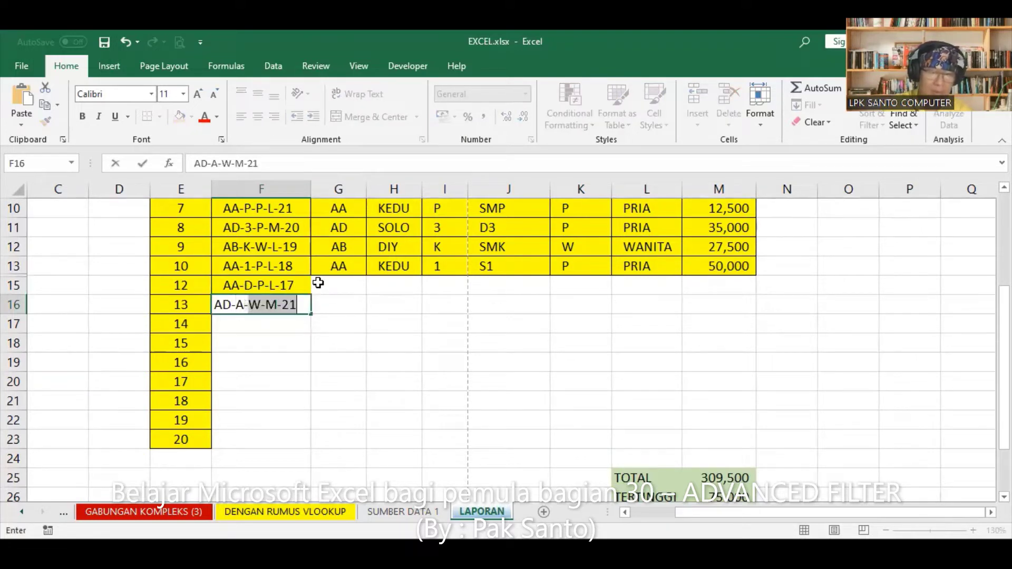
type("P")
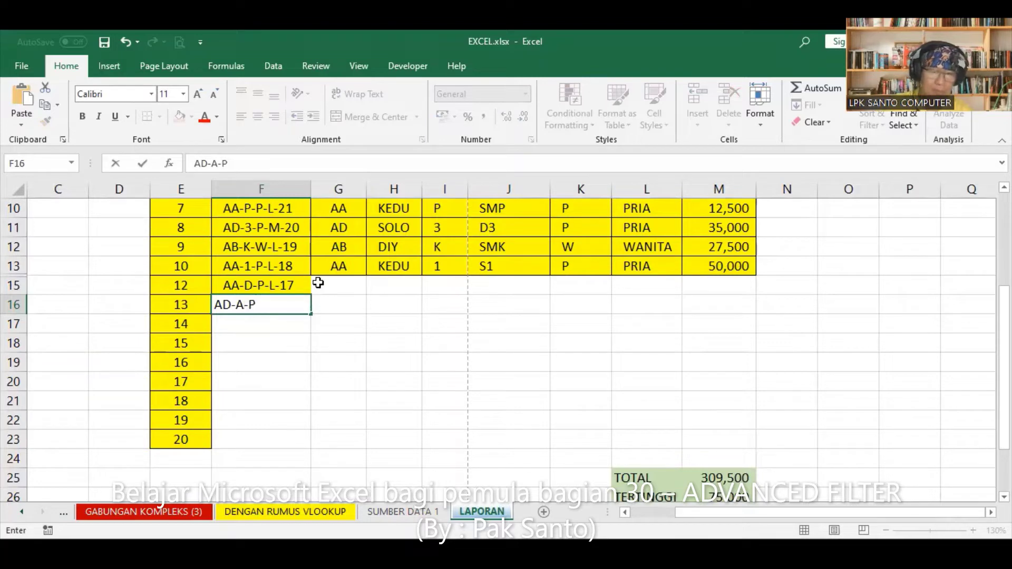
type("-L")
type("-1")
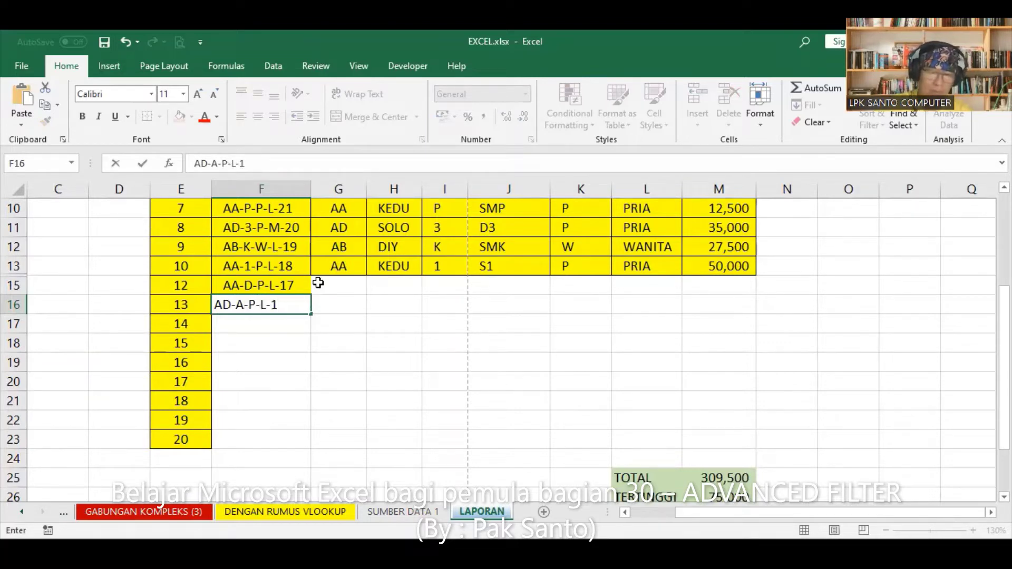
type("8")
key("Return")
type("A")
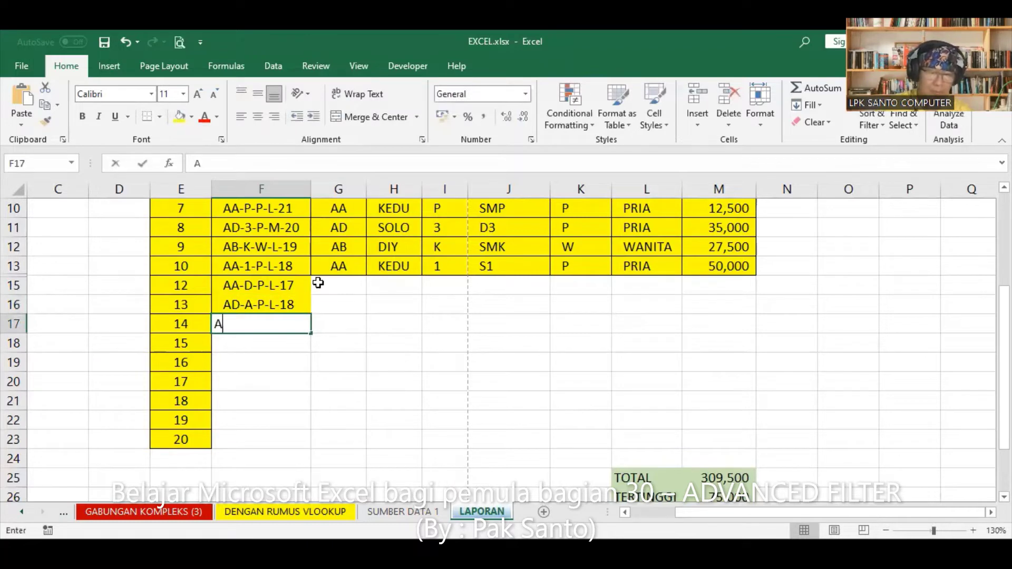
type("B-")
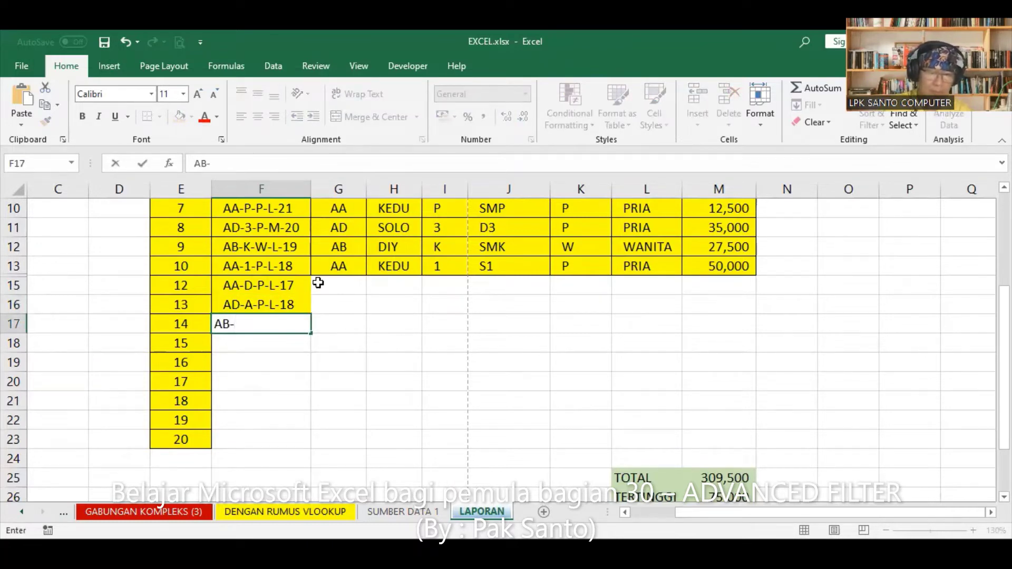
type("A-")
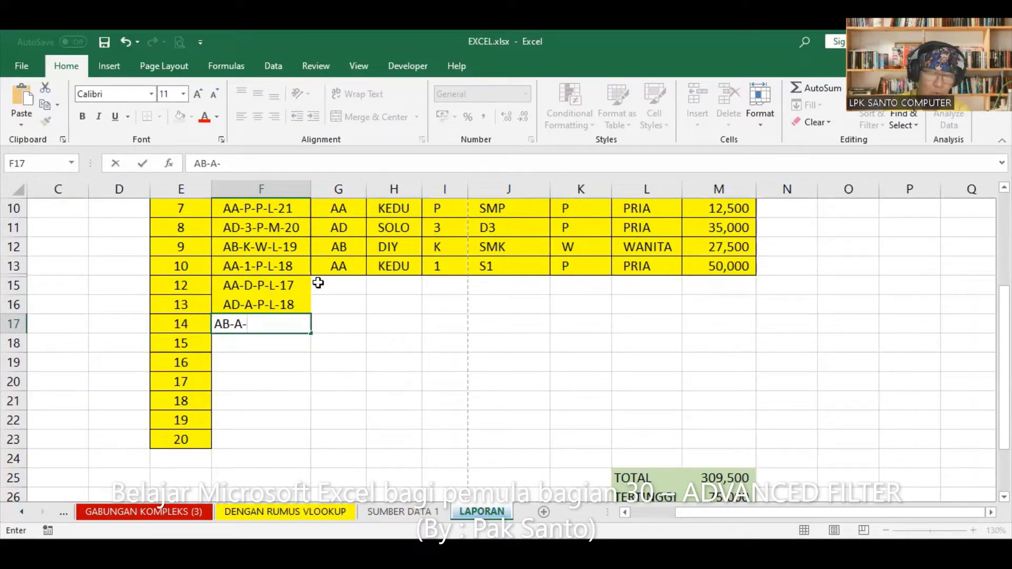
key("BackSpace")
key("BackSpace")
key("BackSpace")
key("BackSpace")
key("BackSpace")
type("A")
type("D-")
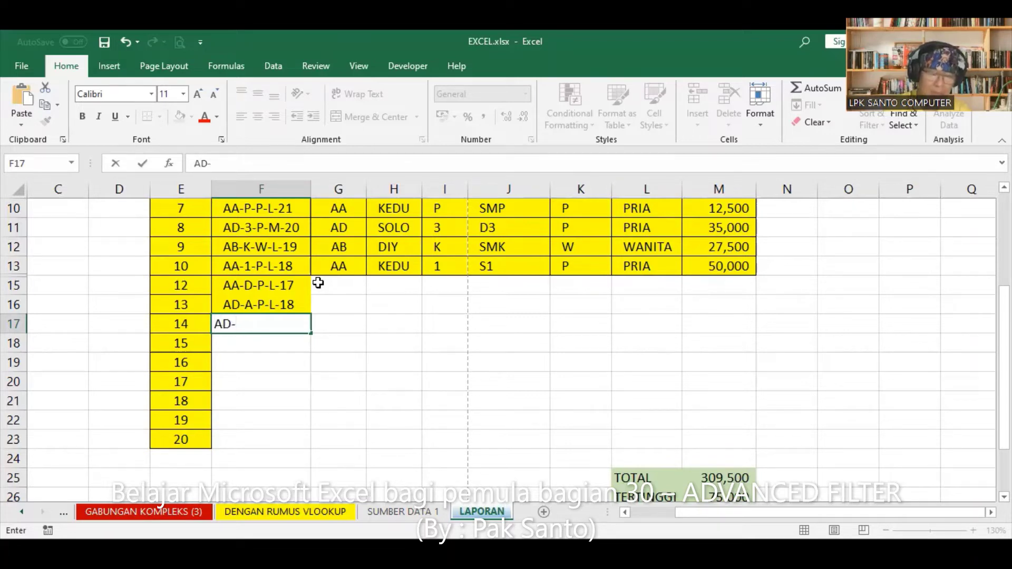
type("3")
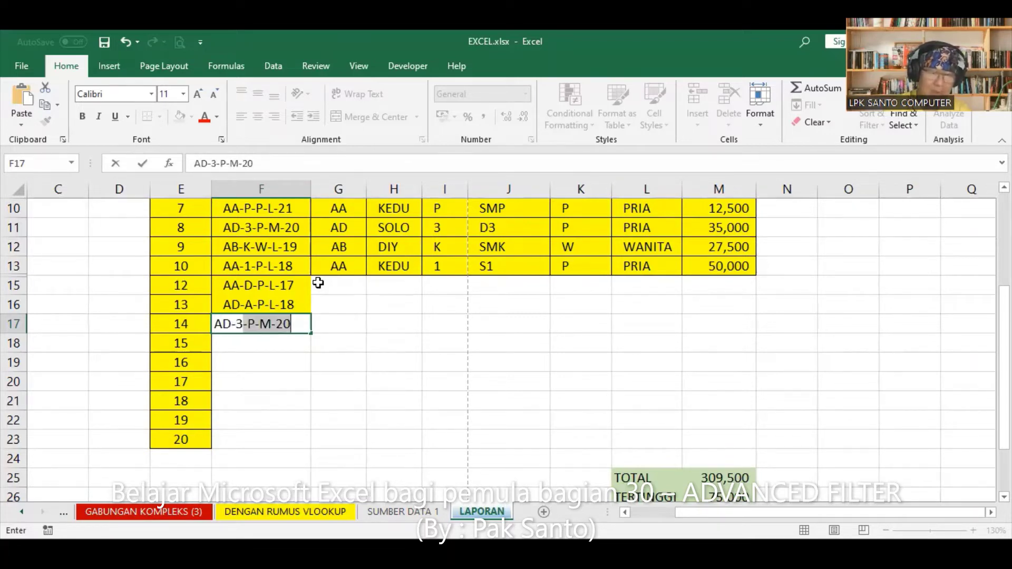
key("BackSpace")
key("BackSpace")
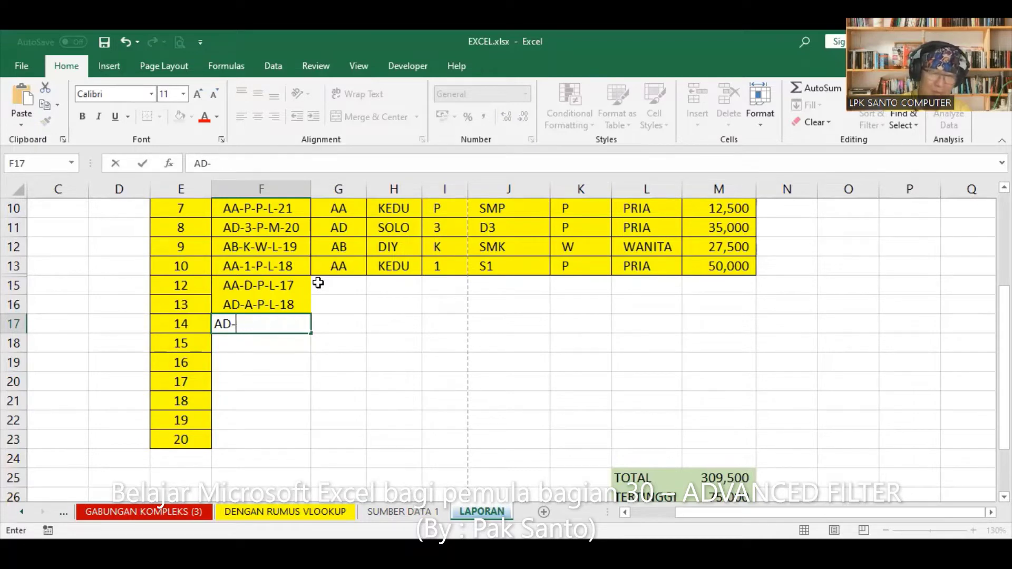
key("BackSpace")
key("BackSpace")
type("B")
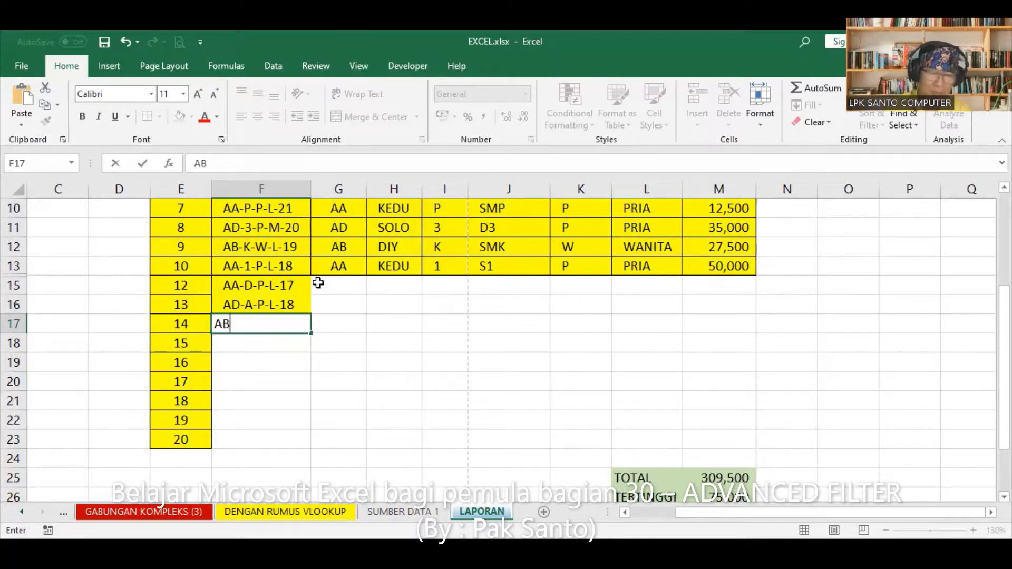
type("-")
type("A")
type("-W")
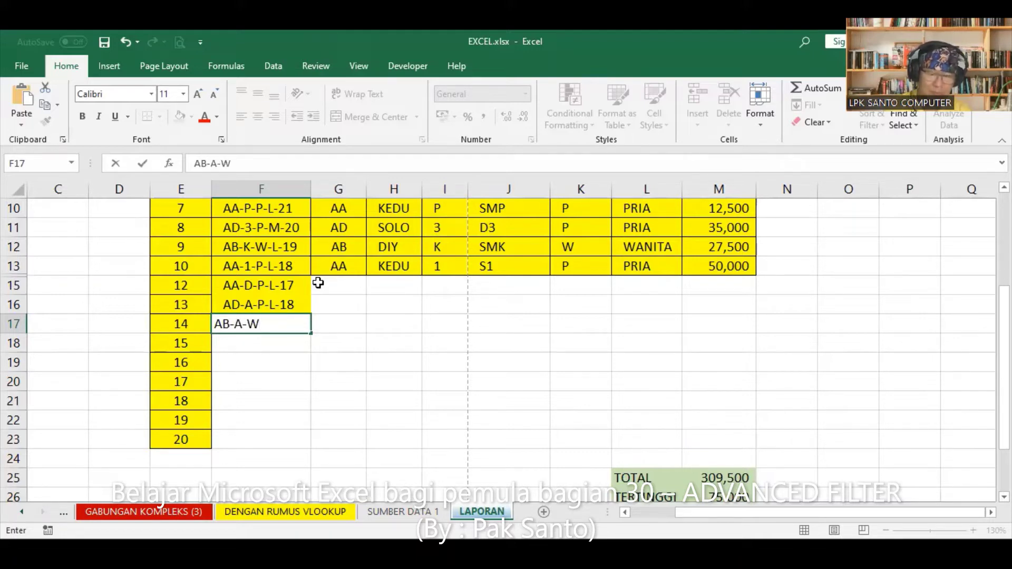
type("-M")
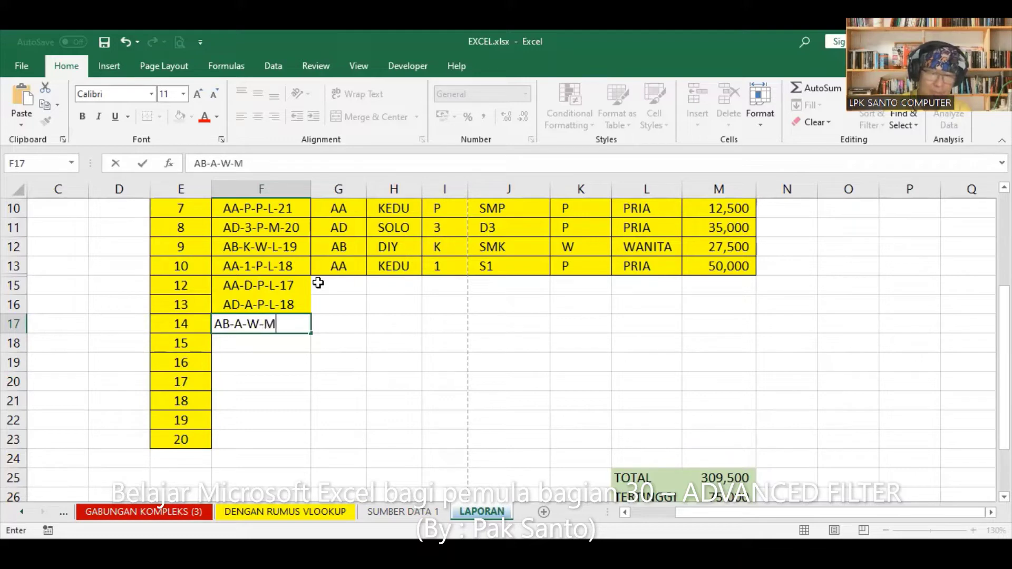
type("-21")
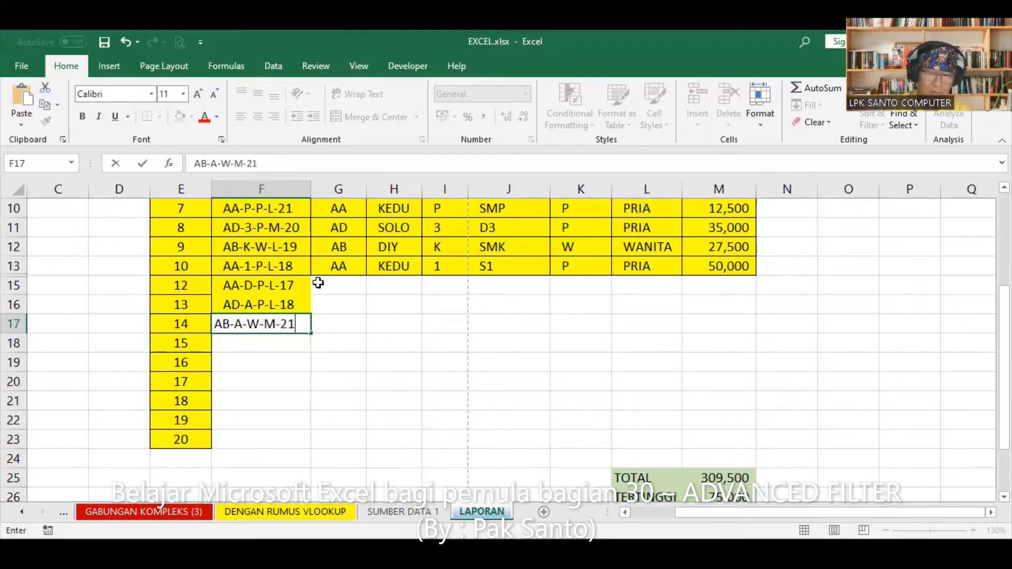
key("Return")
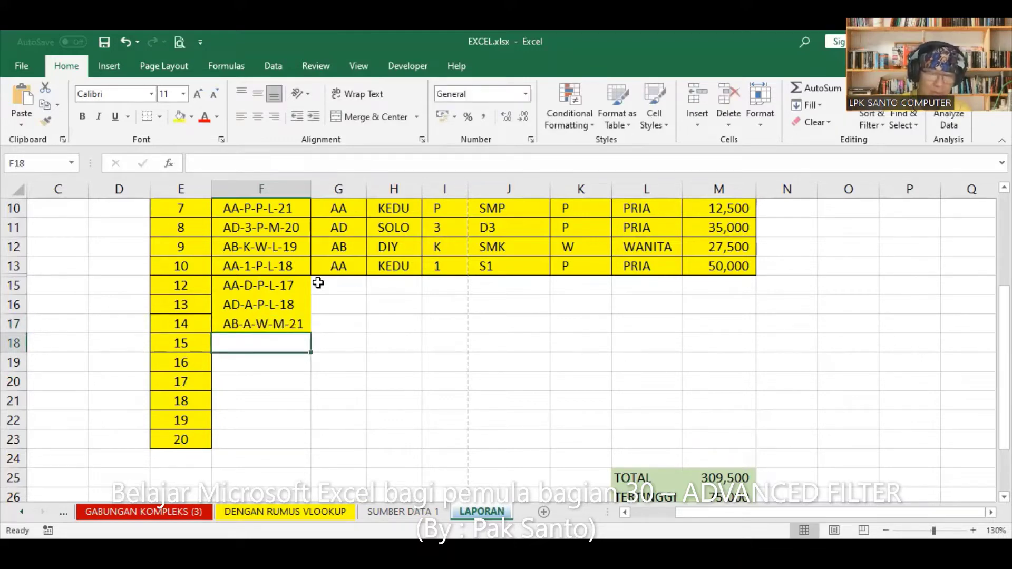
Enter codes AD-1-P-M-22 and AD-D-P-L-22 in F18 and F19
type("AD")
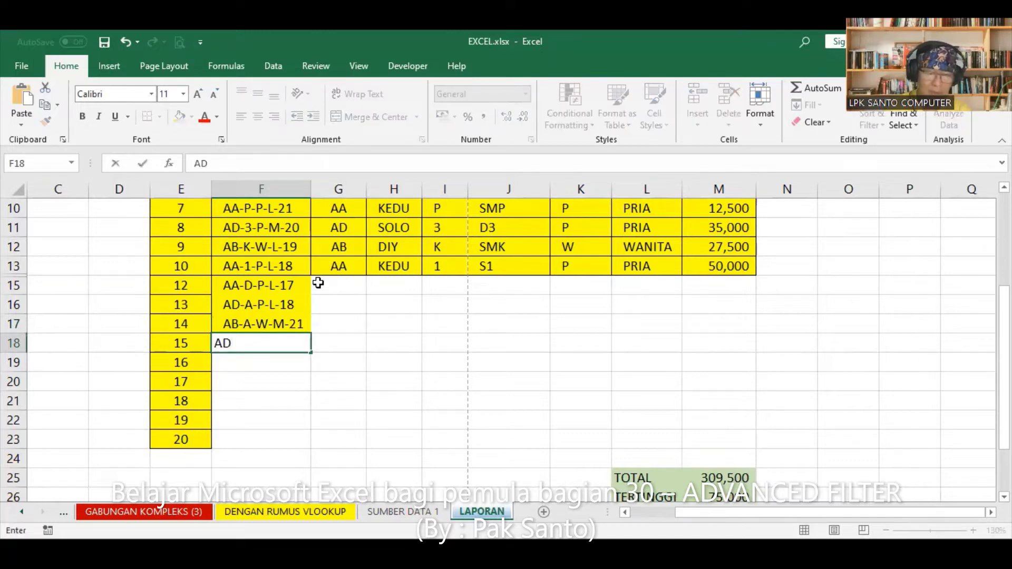
type("-S")
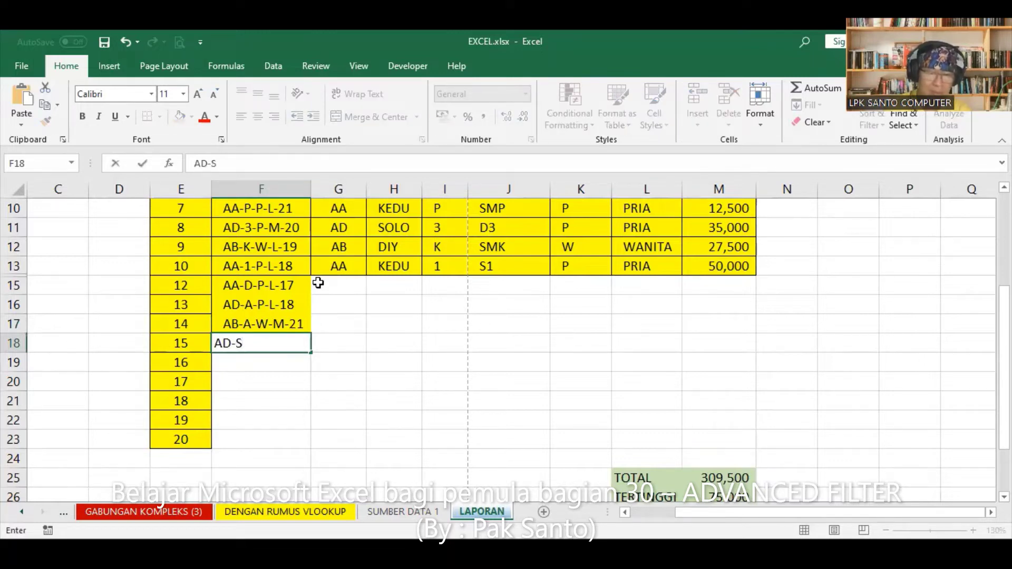
key("BackSpace")
type("1")
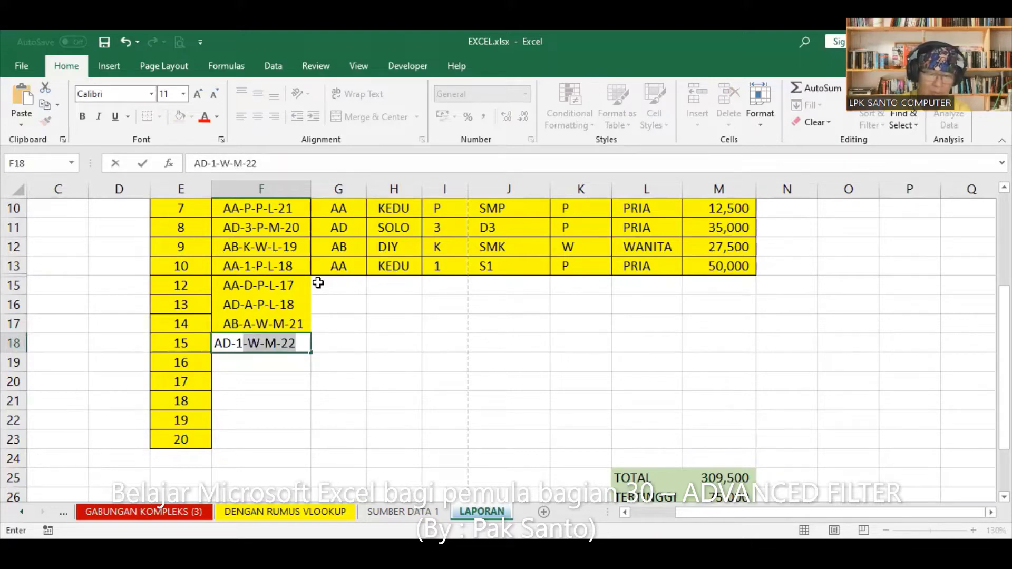
type("-")
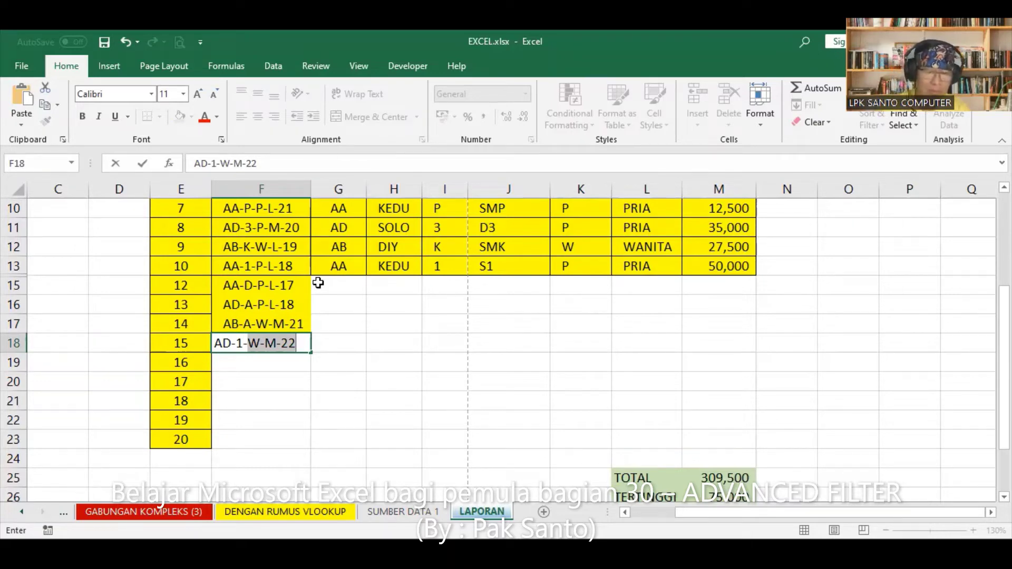
type("P")
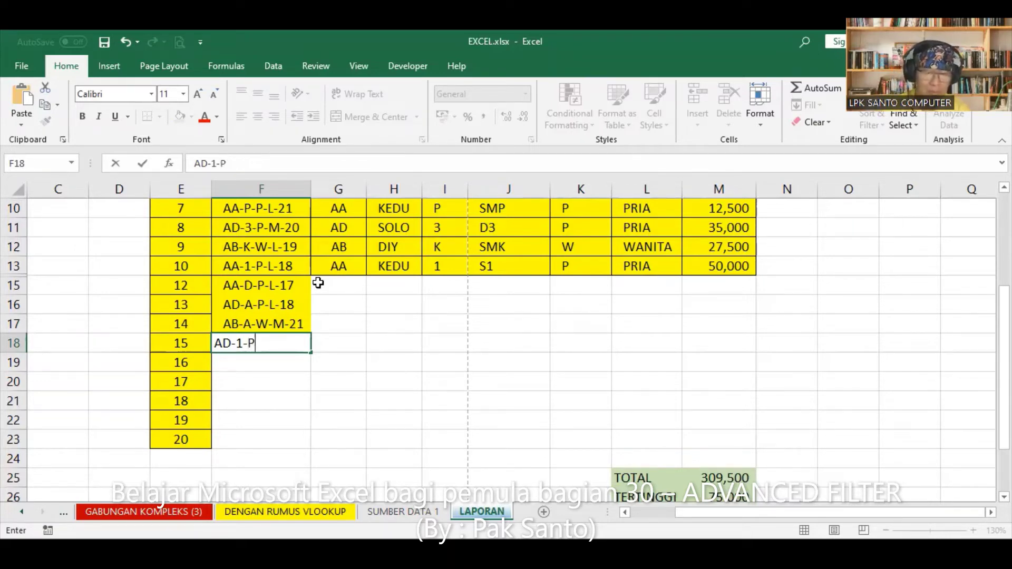
type("-")
type("M-22")
key("Return")
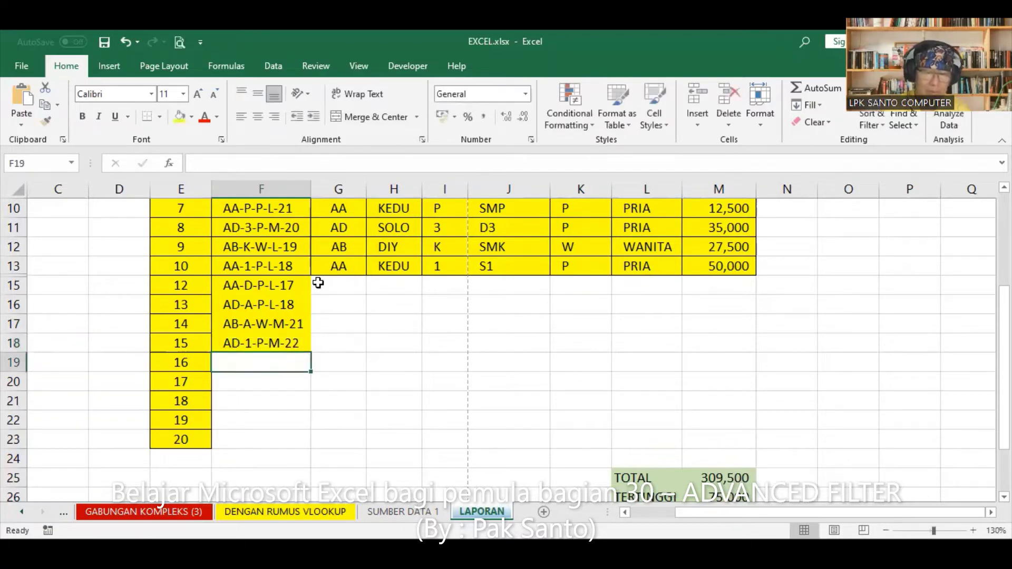
type("AD")
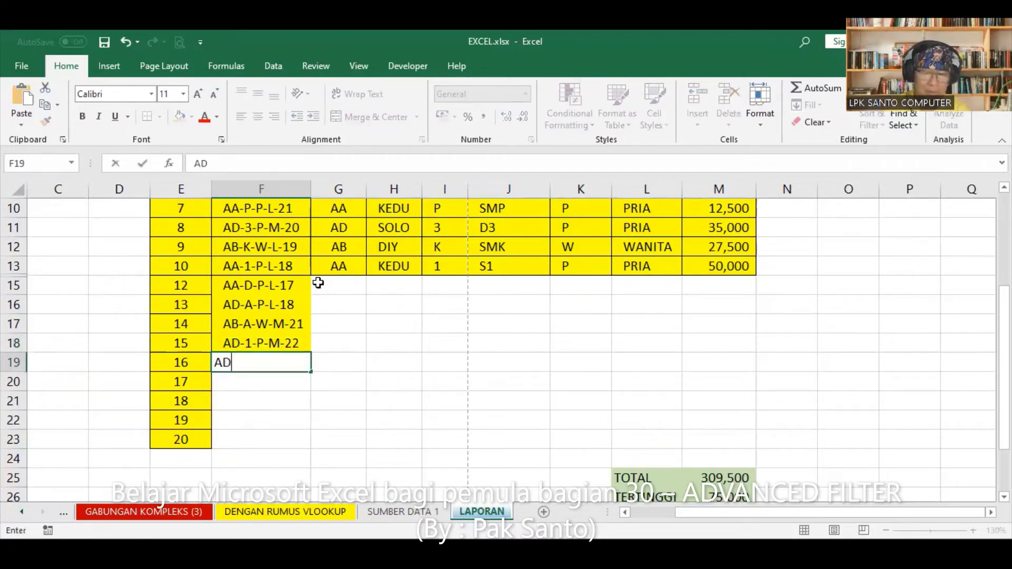
type("-D")
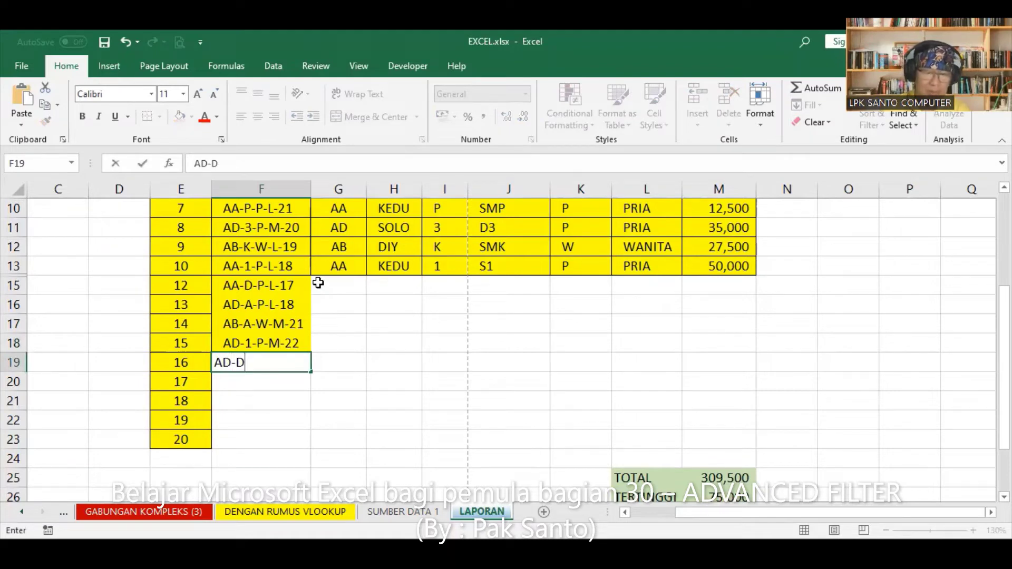
type("-P")
type("-L")
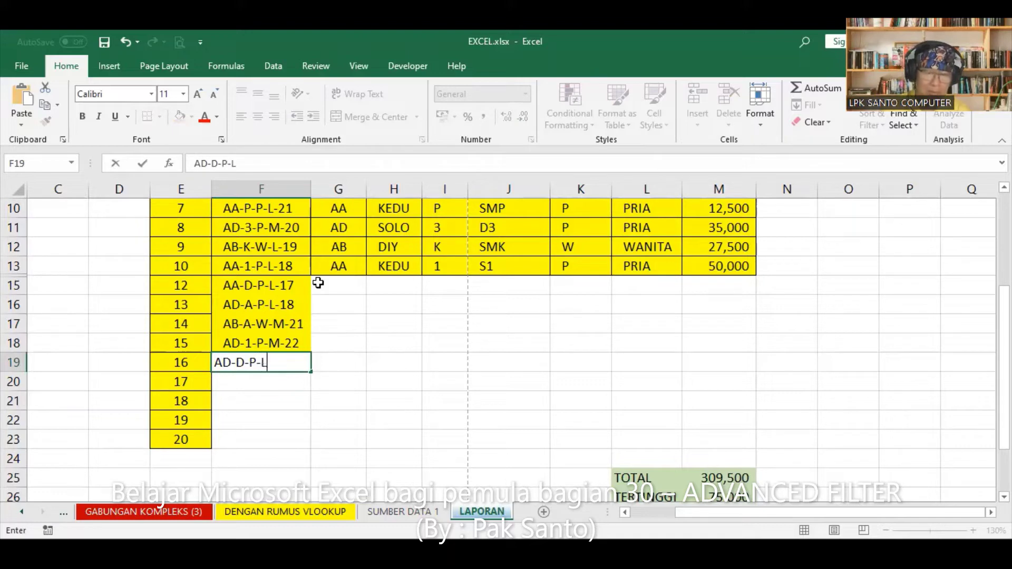
type("-22")
key("Return")
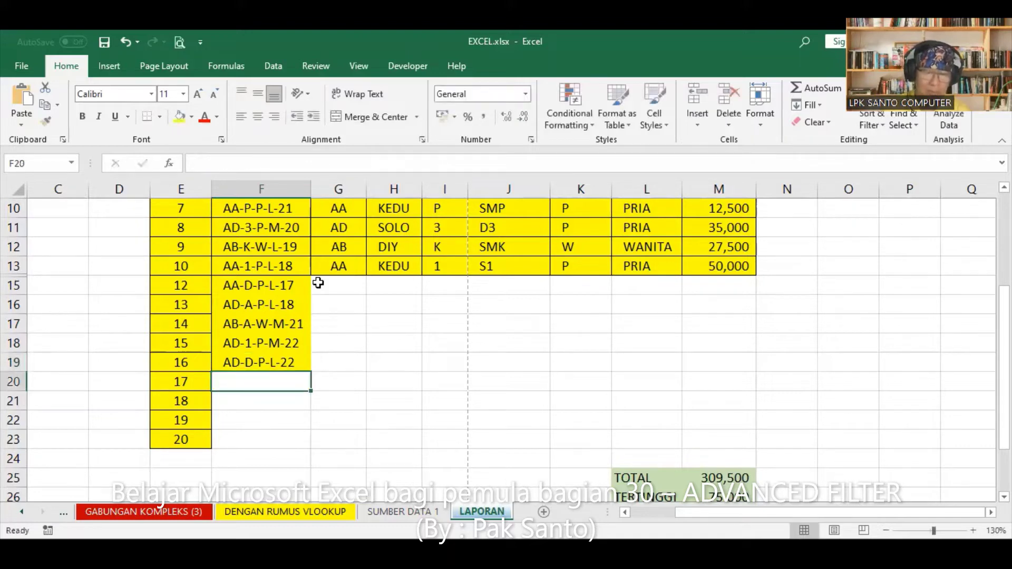
Enter codes AD-P-P-M-21, AA-1-W-M-22, AA-K-W-M-21 and AD-3-W-L-22 in F20–F23
type("AD-")
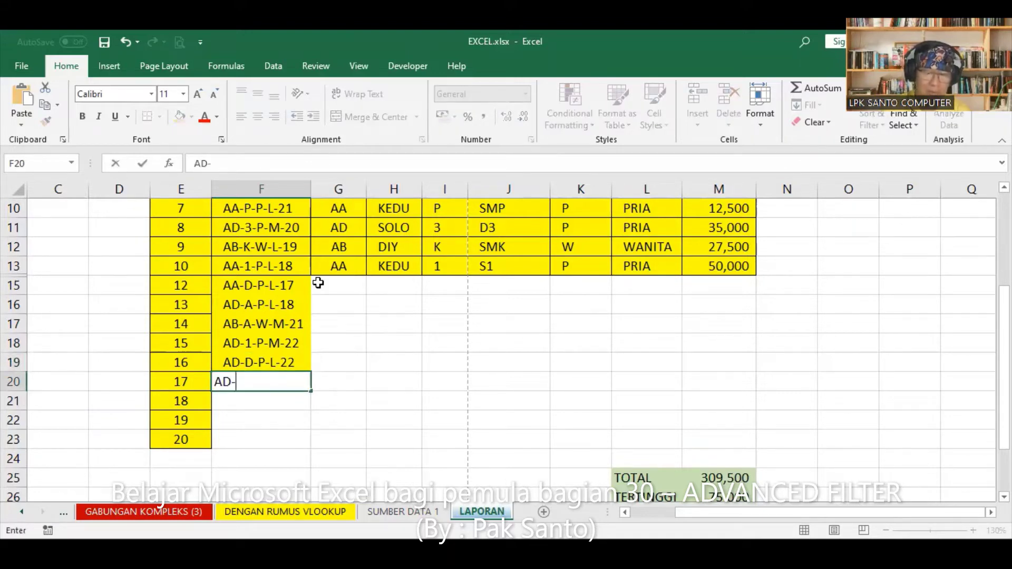
type("P")
type("-")
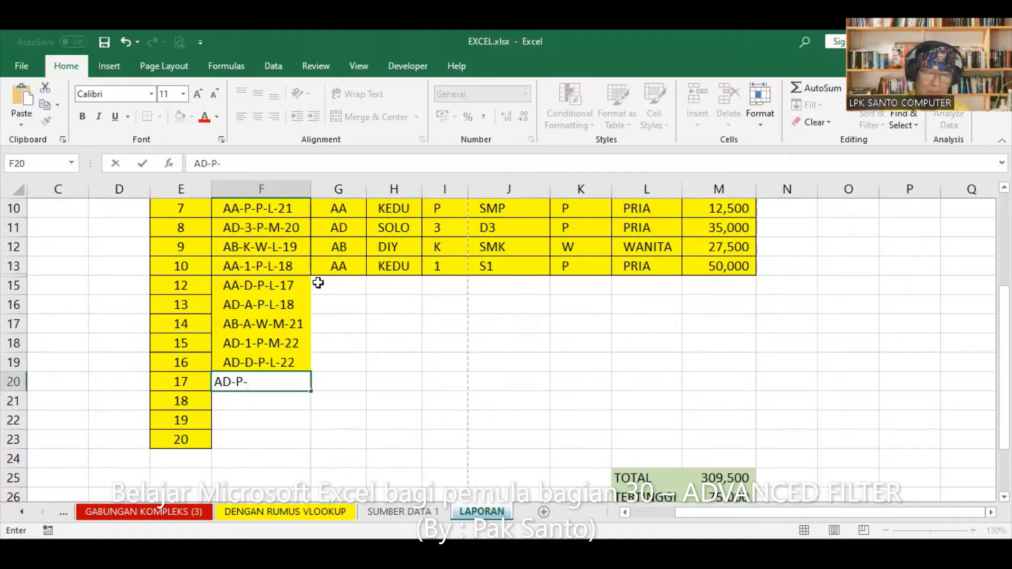
type("P")
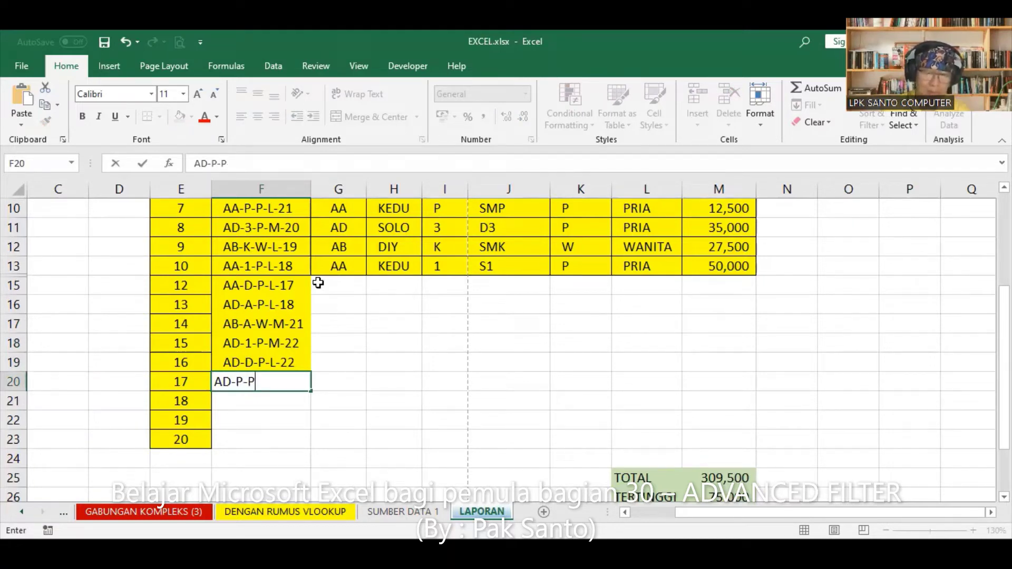
type("-M")
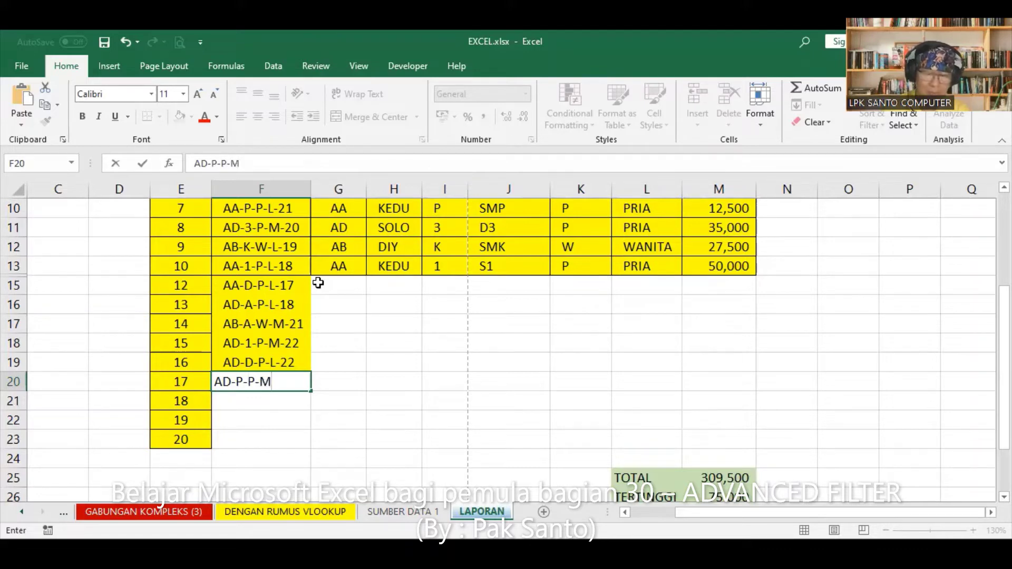
type("-21")
key("Return")
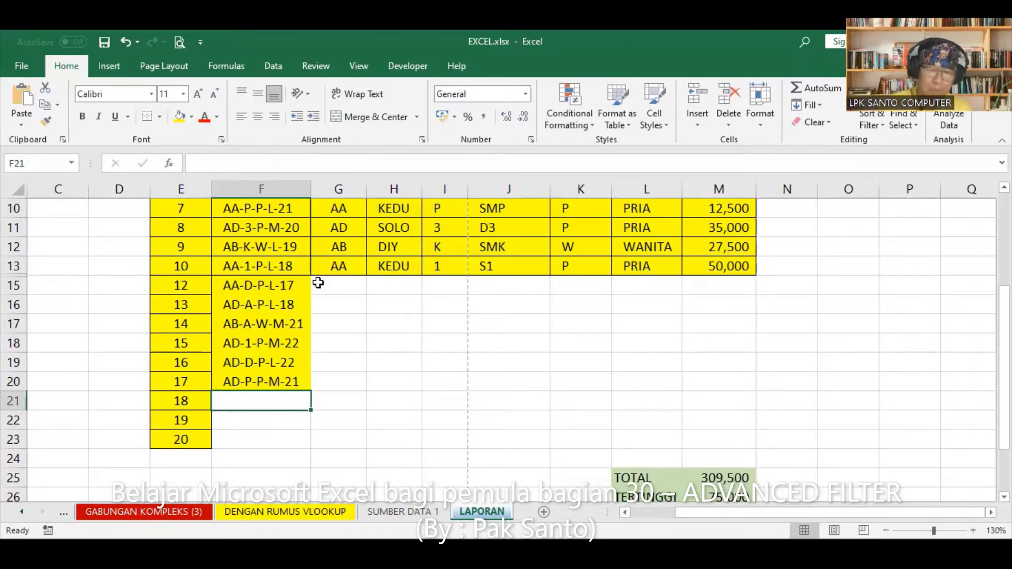
type("AA-1")
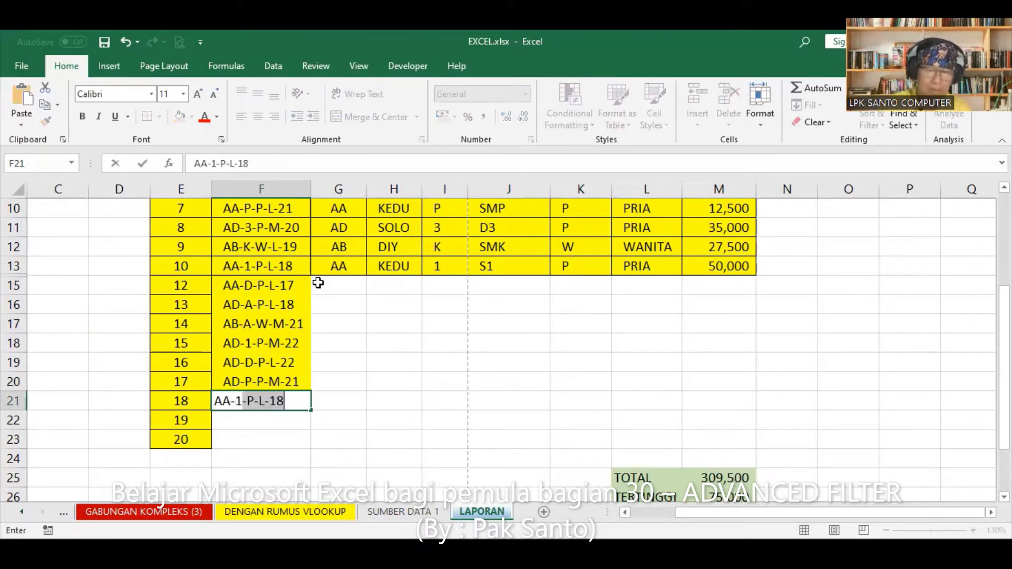
type("-W")
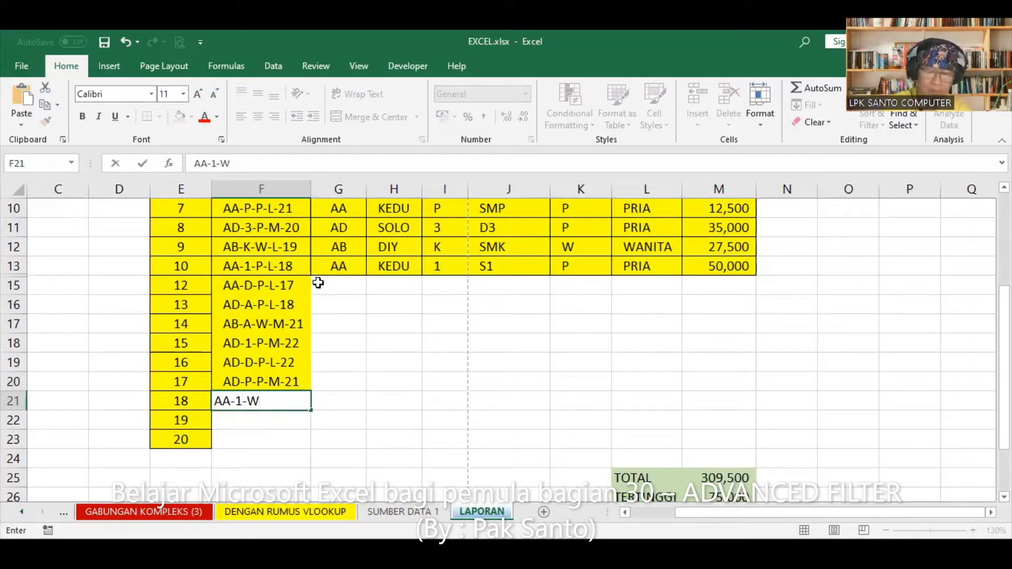
type("-M")
type("-22")
key("Return")
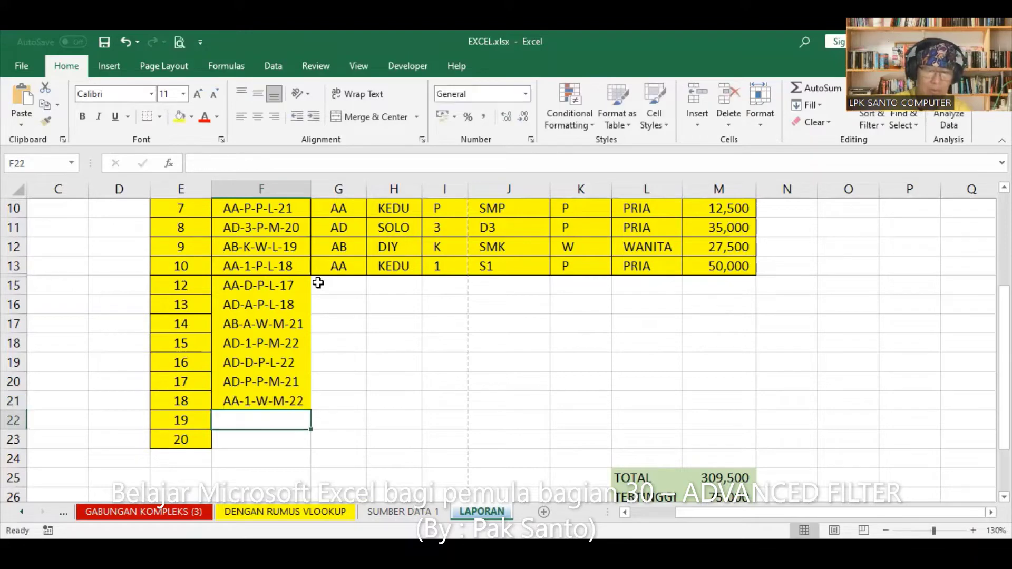
type("AA-")
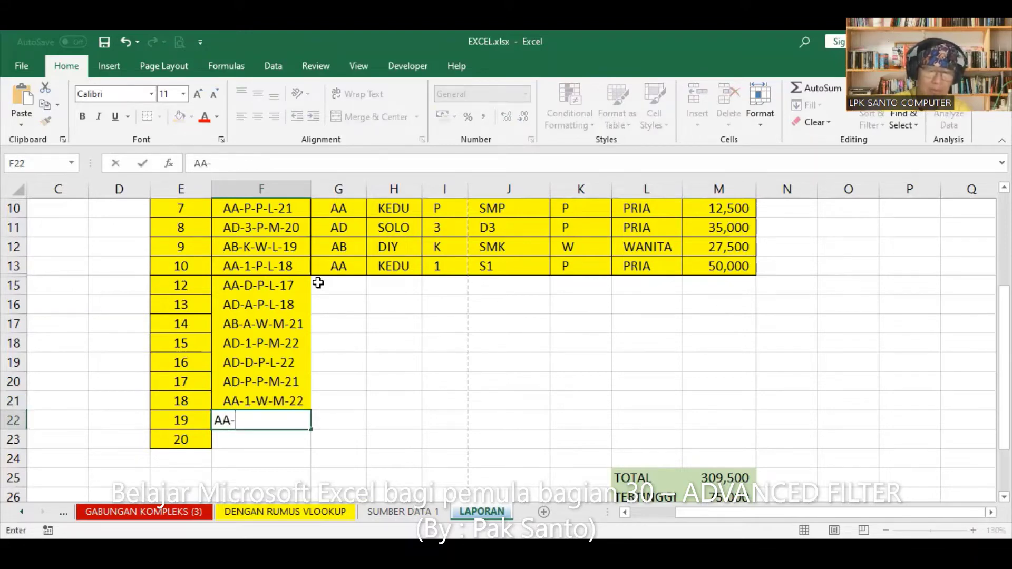
type("K-")
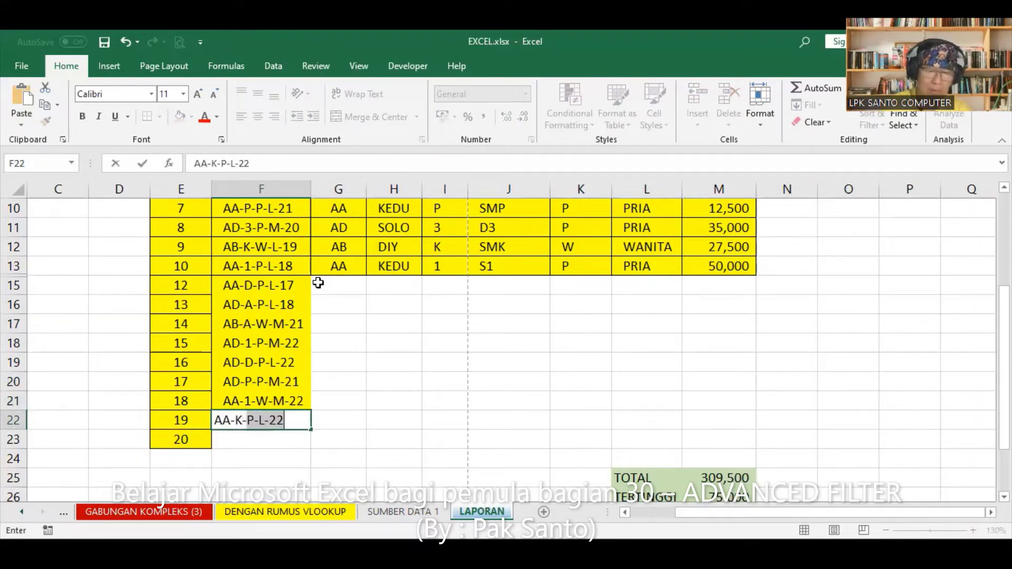
type("W-")
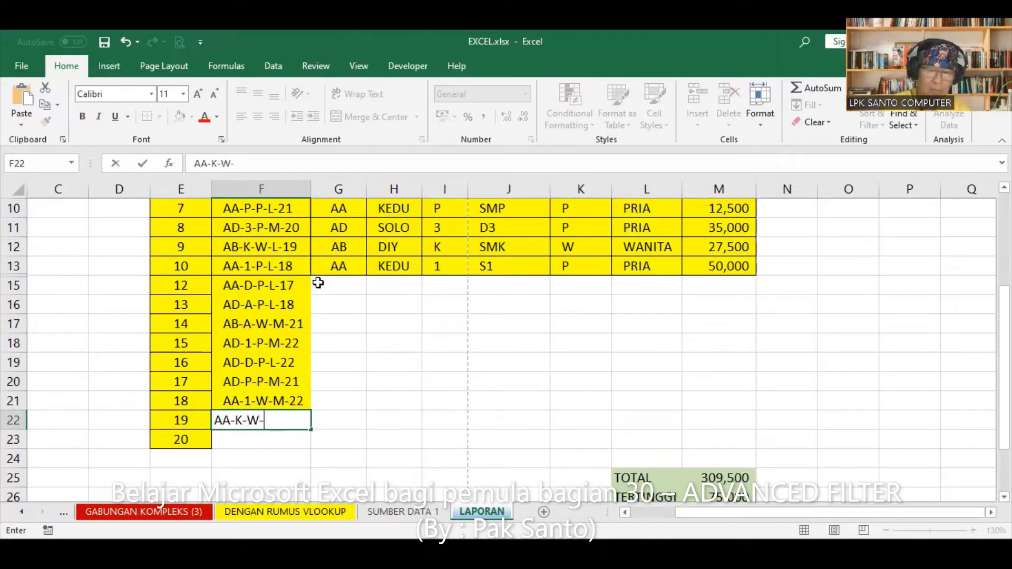
type("M-21")
key("Return")
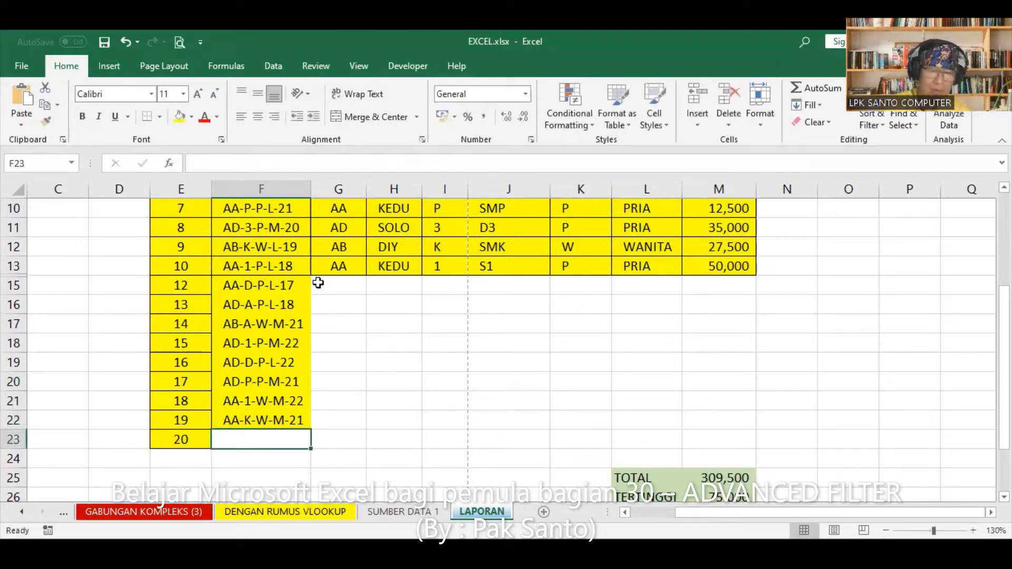
type("AD-")
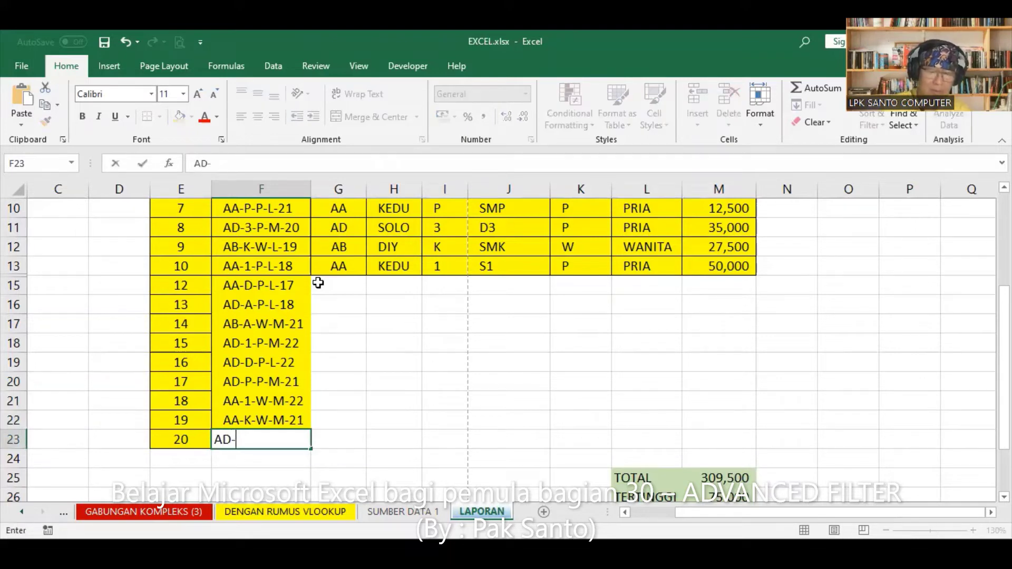
type("3")
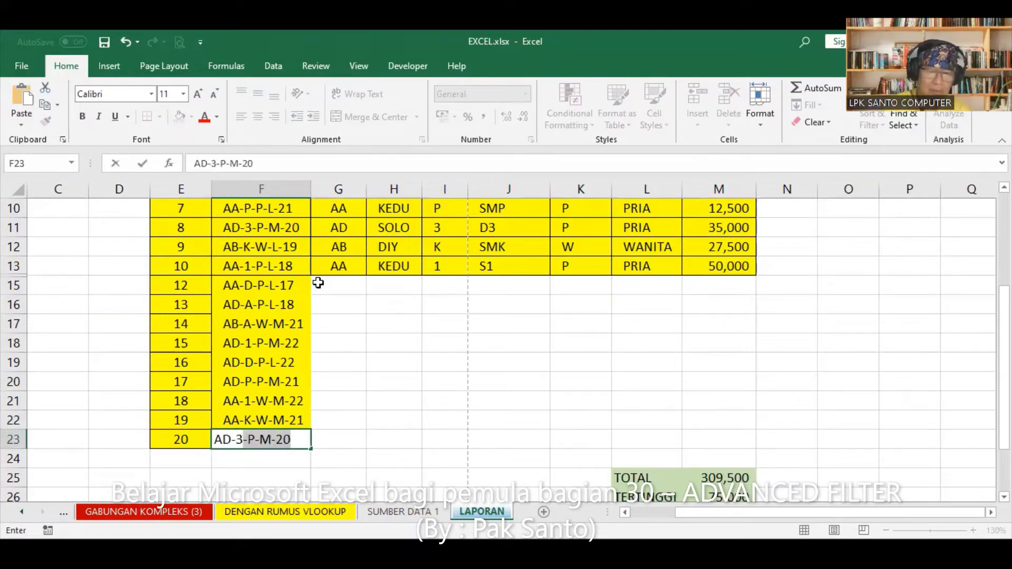
type("-")
type("W")
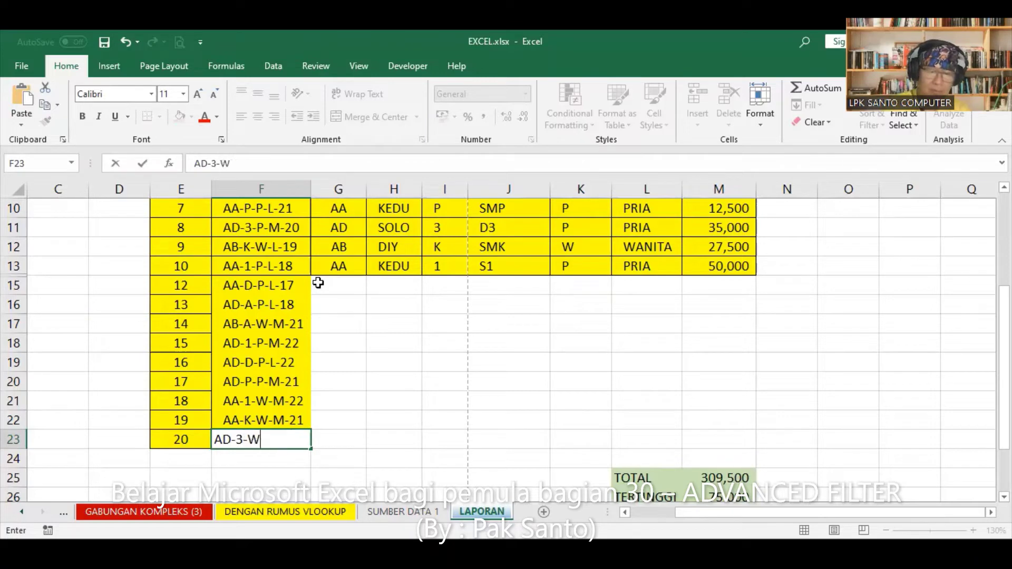
type("-L-")
type("22")
key("Return")
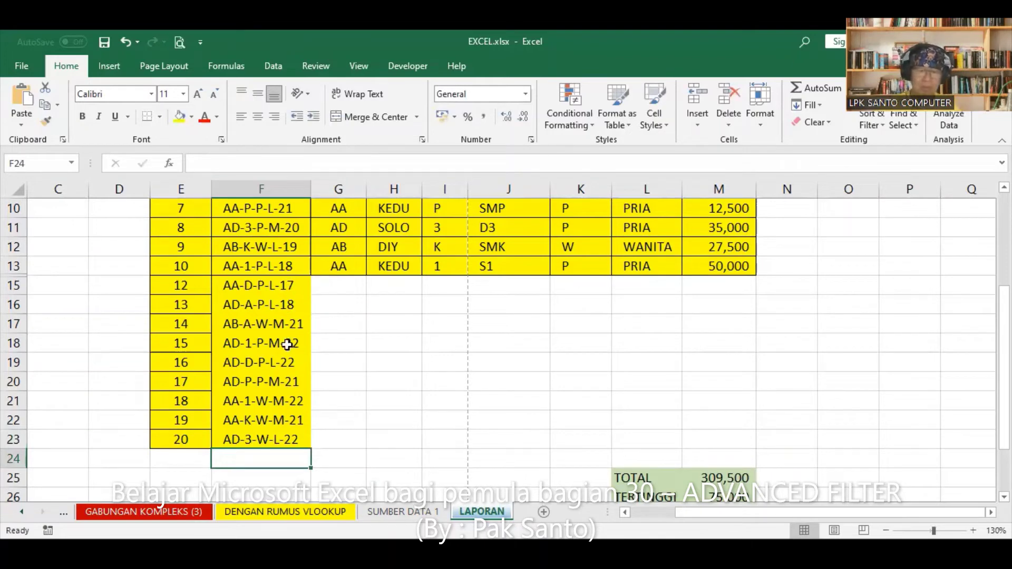
Fill row 13's G–M formulas down to row 23 to derive region, education, gender and pay
left_click(334, 266)
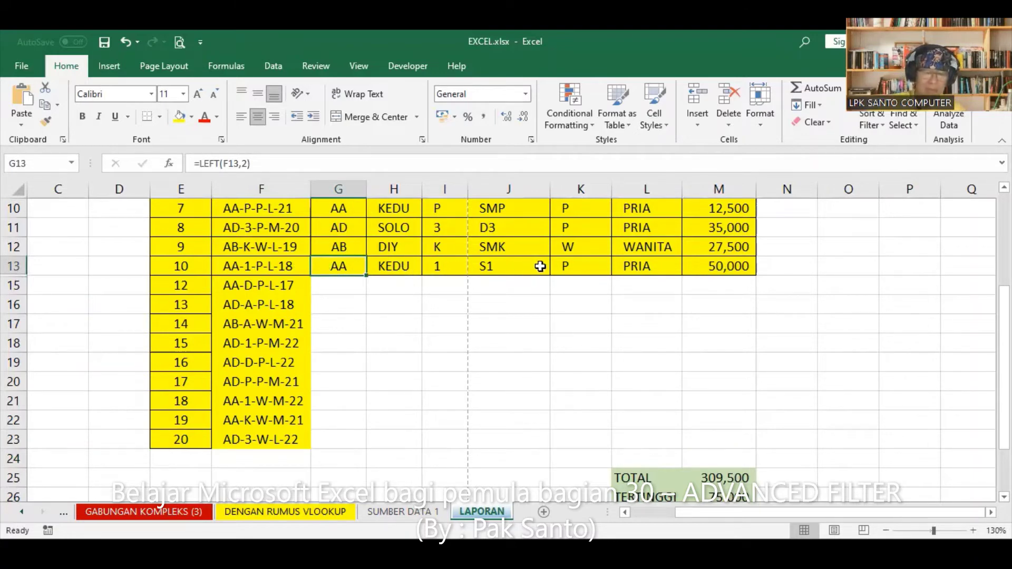
left_click(736, 264, "shift")
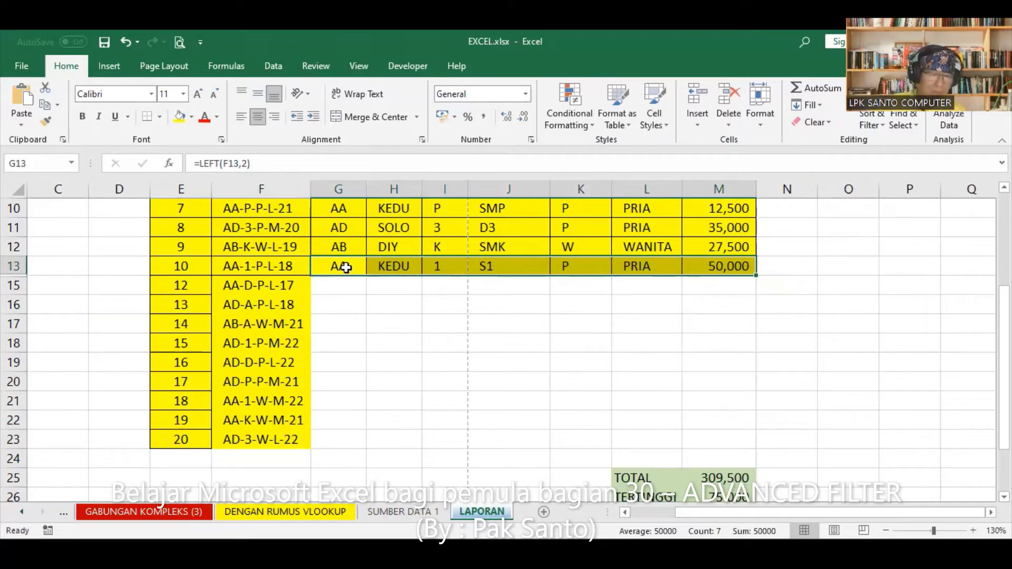
double_click(755, 276)
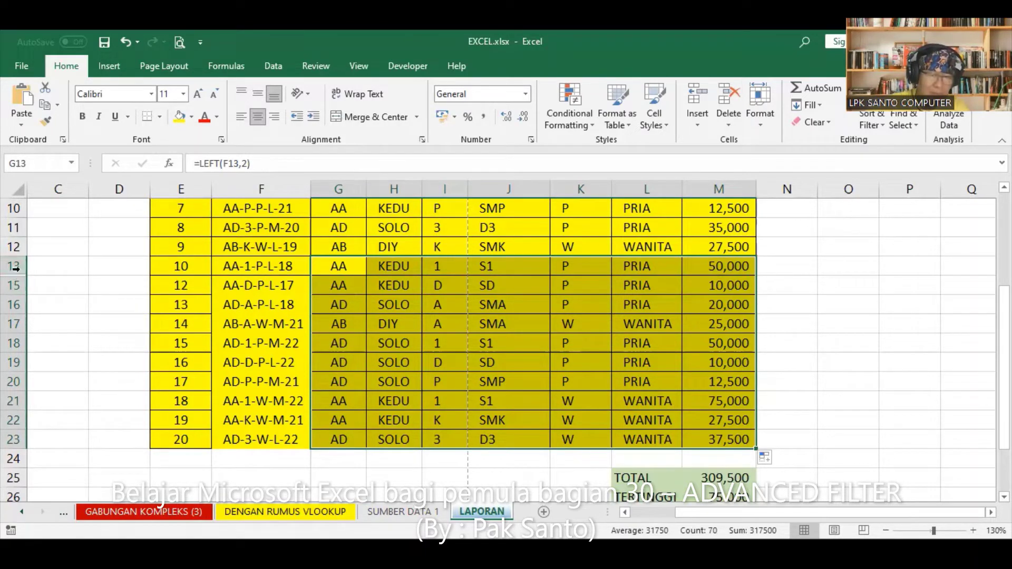
left_click(16, 267)
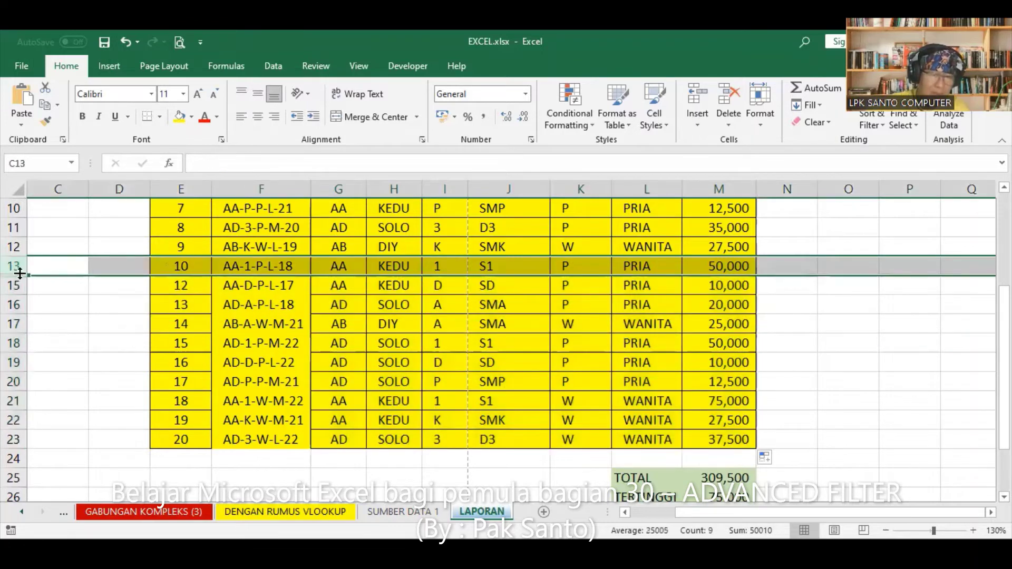
Unhide the hidden row 14 between rows 13 and 15
left_click(20, 289)
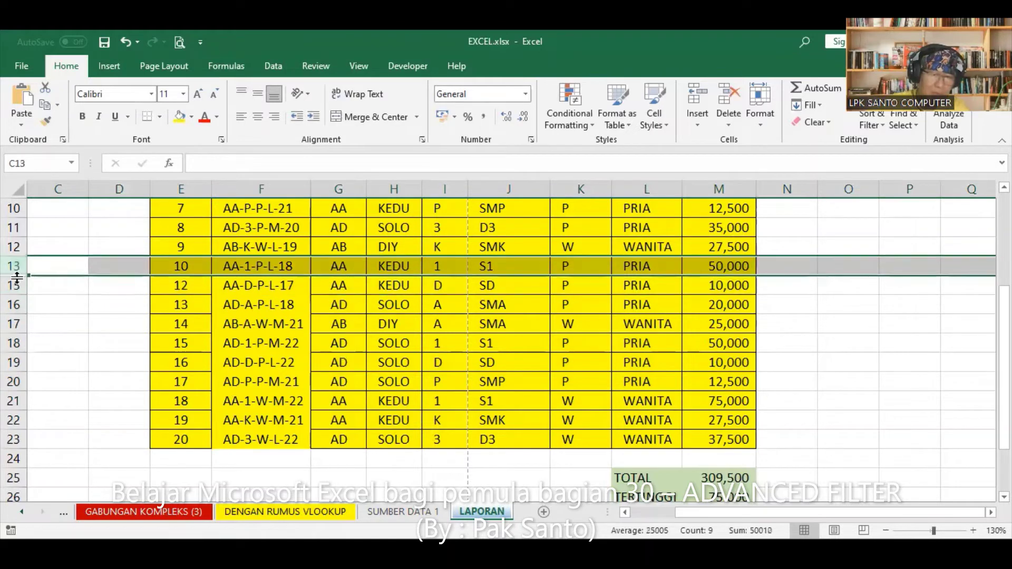
left_click_drag(12, 266, 11, 285)
right_click(12, 266)
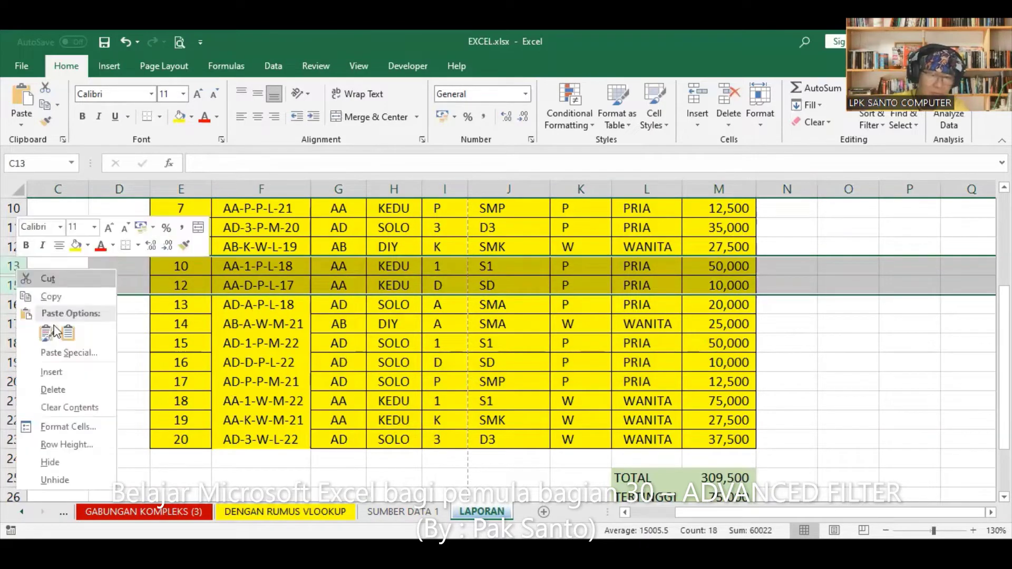
left_click(70, 481)
left_click(289, 324)
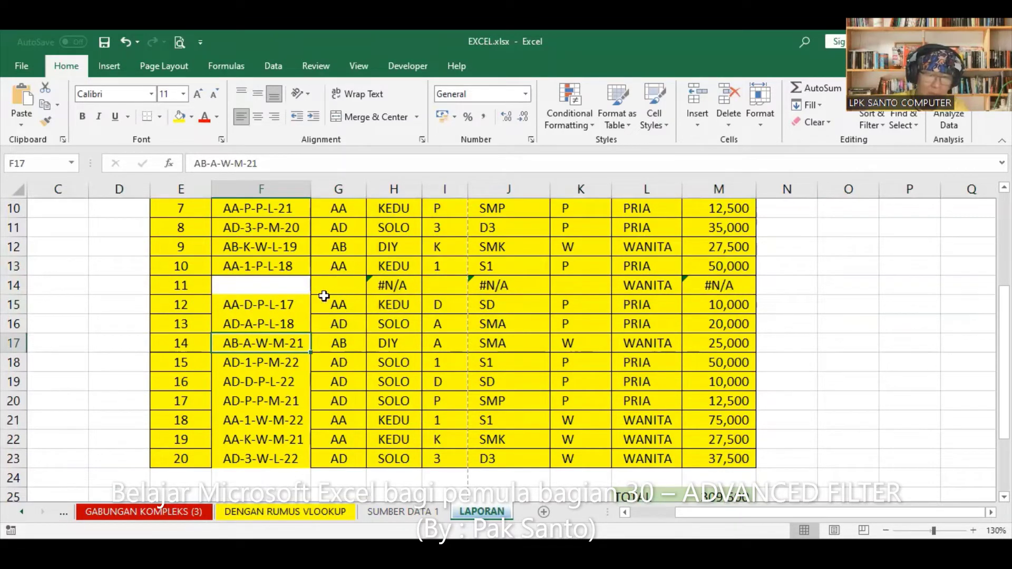
Delete the empty #N/A row 14 so numbers 12–20 move up to rows 14–22
left_click(13, 285)
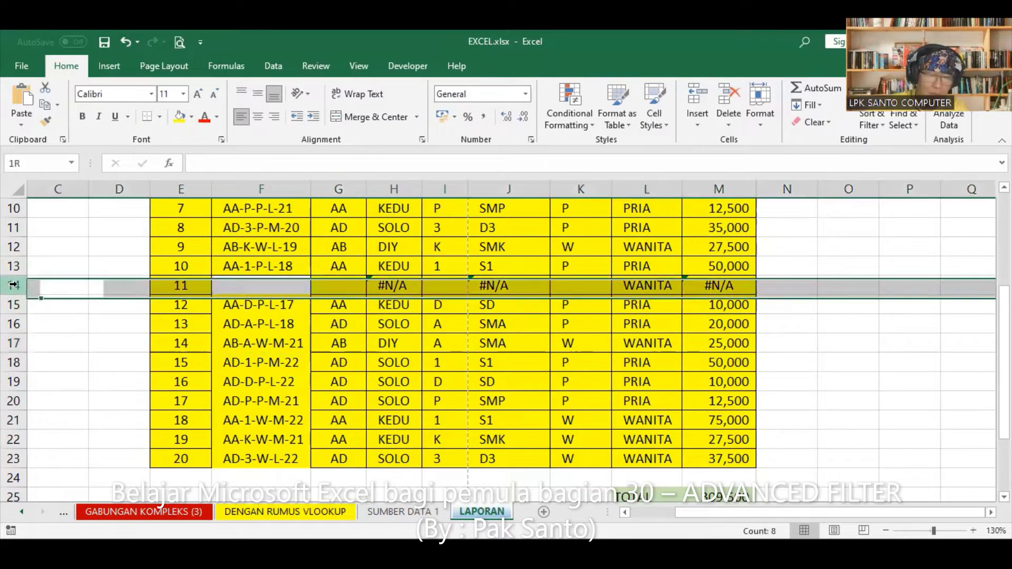
right_click(12, 285)
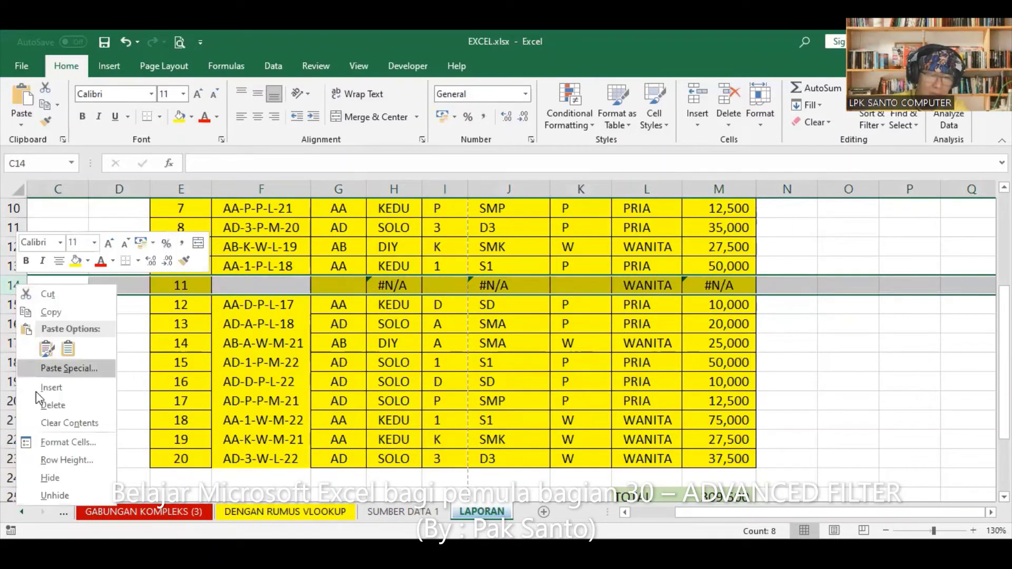
left_click(41, 406)
left_click(217, 341)
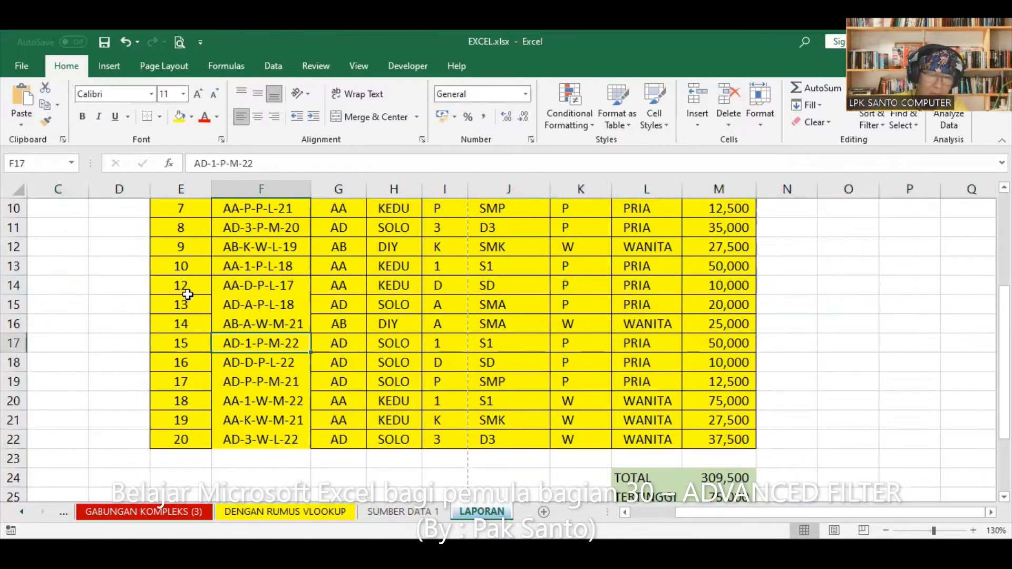
left_click_drag(187, 251, 185, 266)
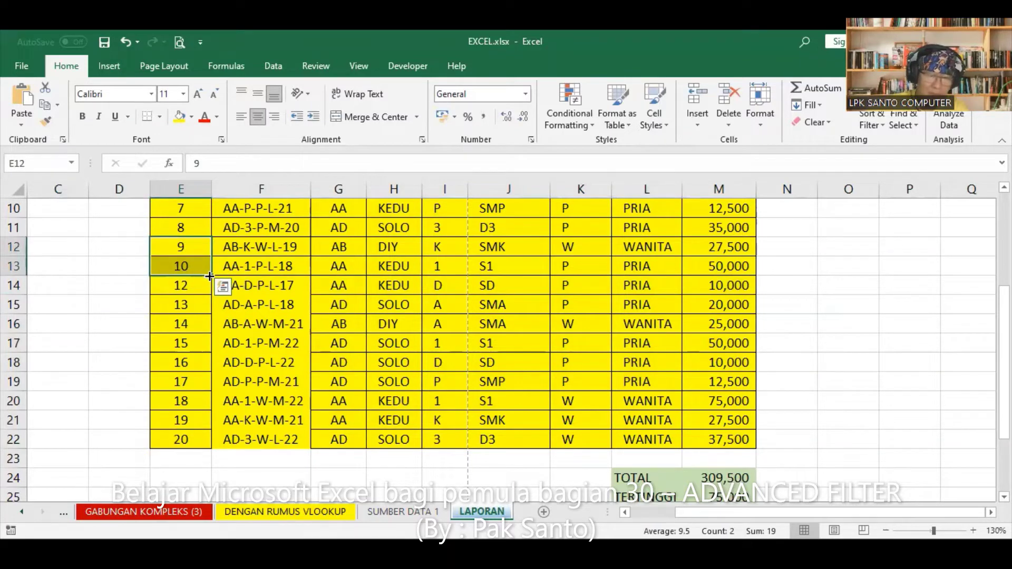
Renumber column E as 9 to 19 and select the last numbers, 18 and 19
double_click(210, 276)
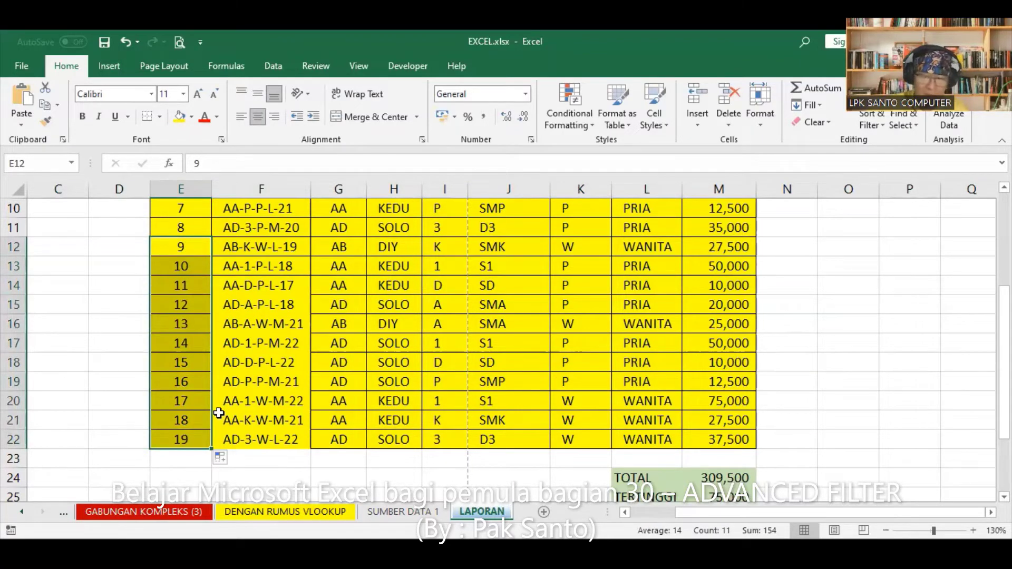
left_click(915, 407)
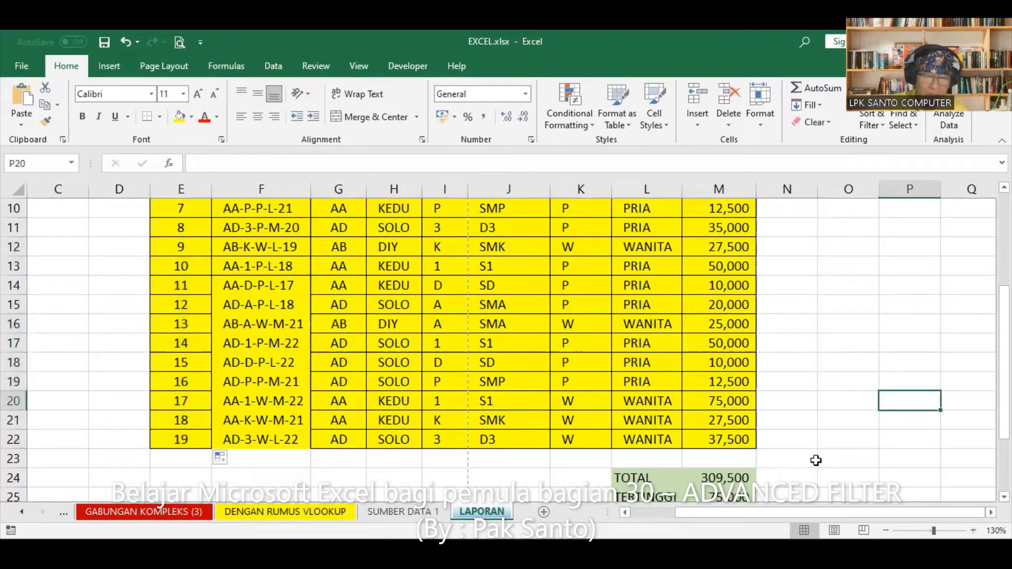
mouse_move(181, 420)
left_mouse_down()
mouse_move(180, 439)
mouse_move(213, 464)
left_mouse_up()
Enter registration code AA-1-W-L-19 for record 20 in F23
left_click(261, 458)
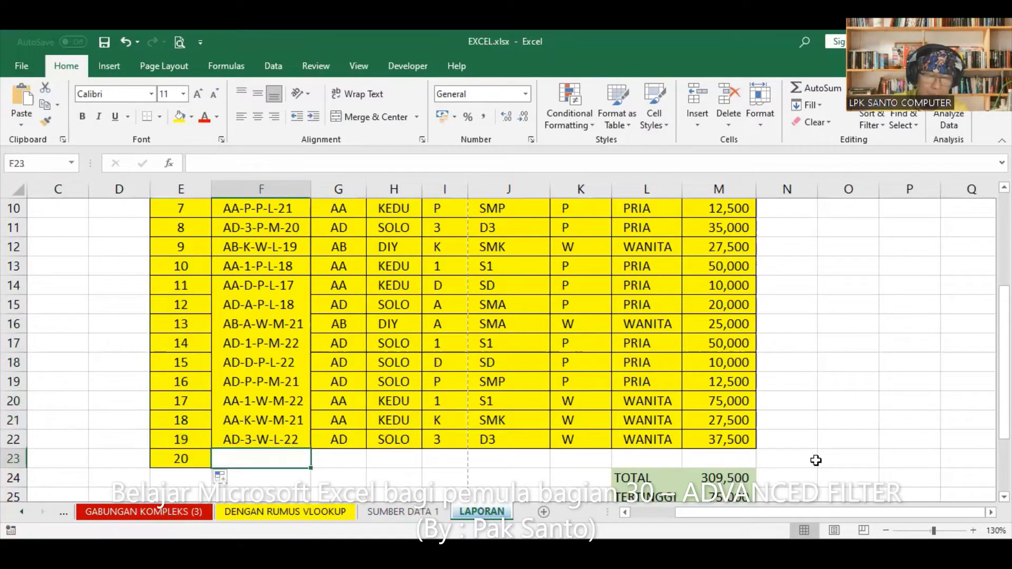
type("AA+")
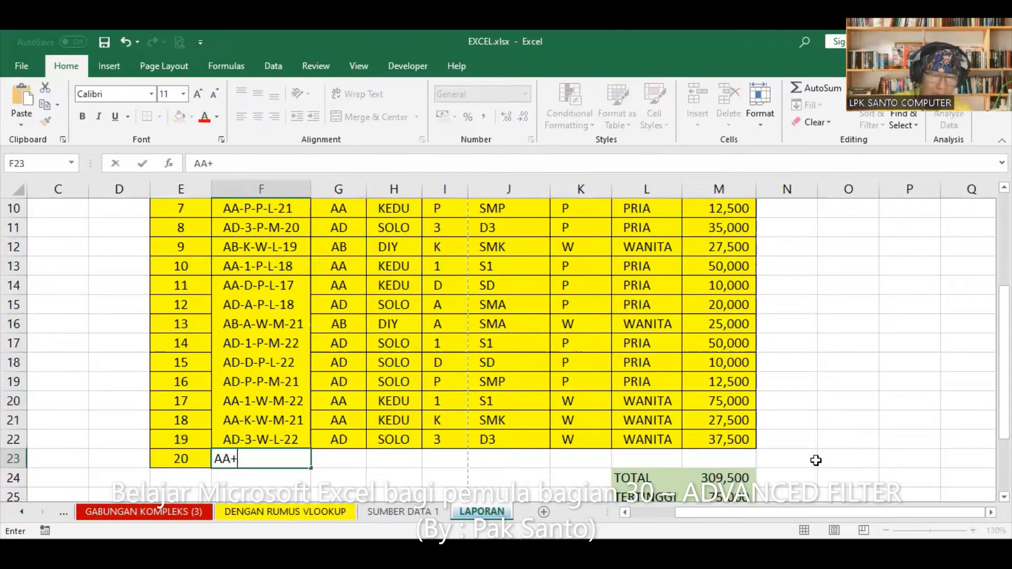
key("BackSpace")
type("-")
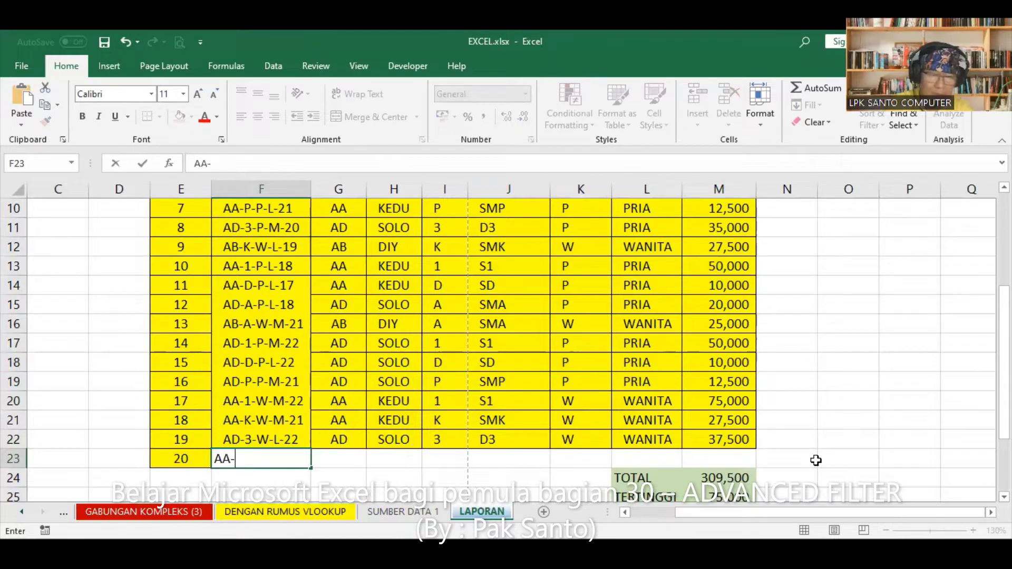
type("1-")
type("W-")
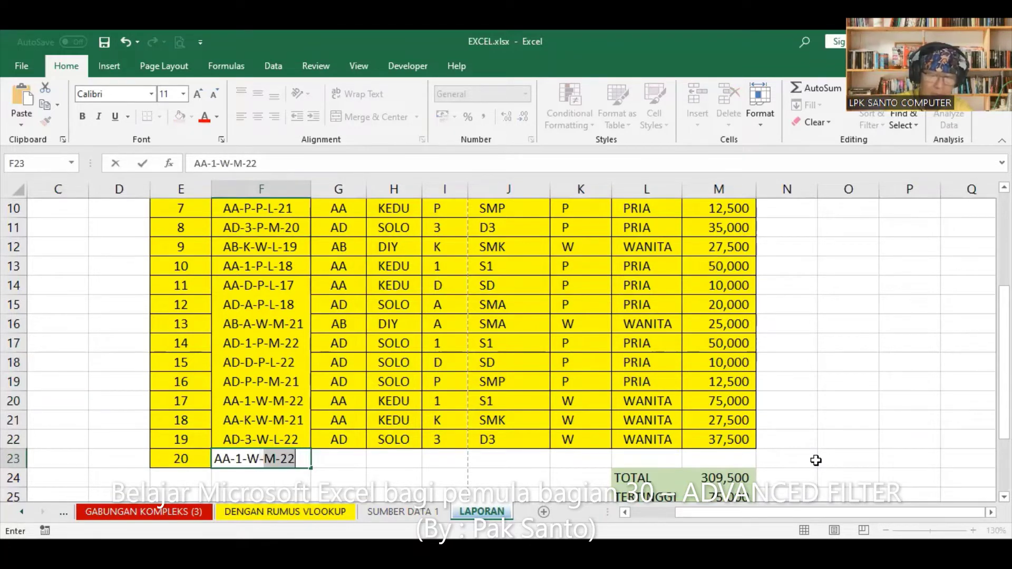
type("L-")
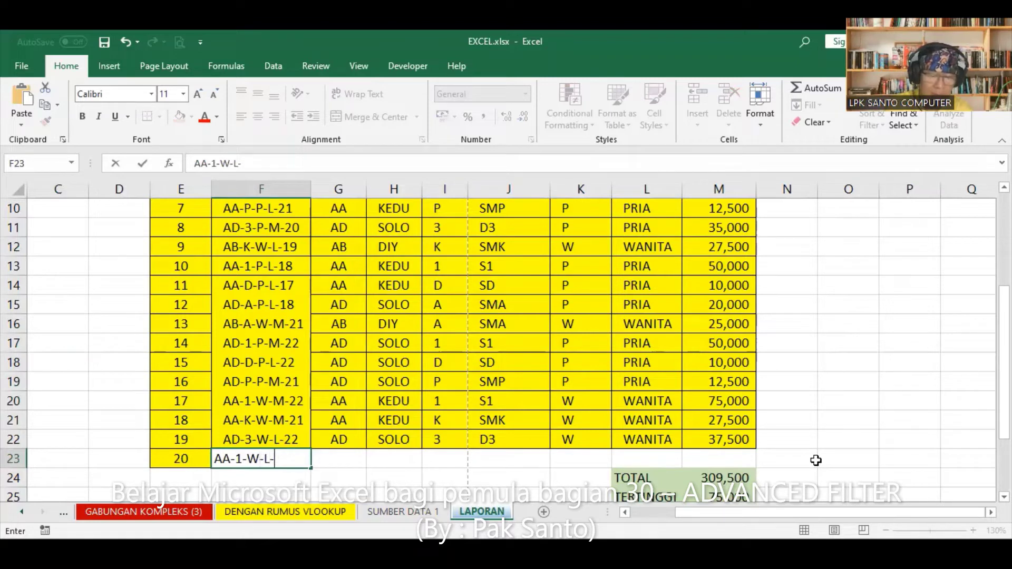
type("19")
key("Return")
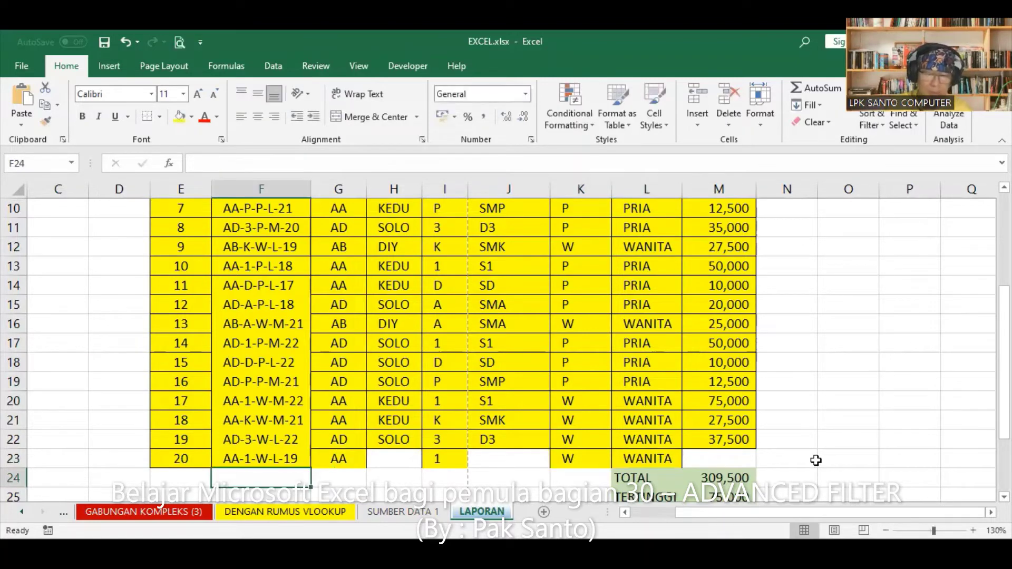
Fill row 22's formulas in G22:M22 down into row 23
key("Up")
key("Up")
key("Right")
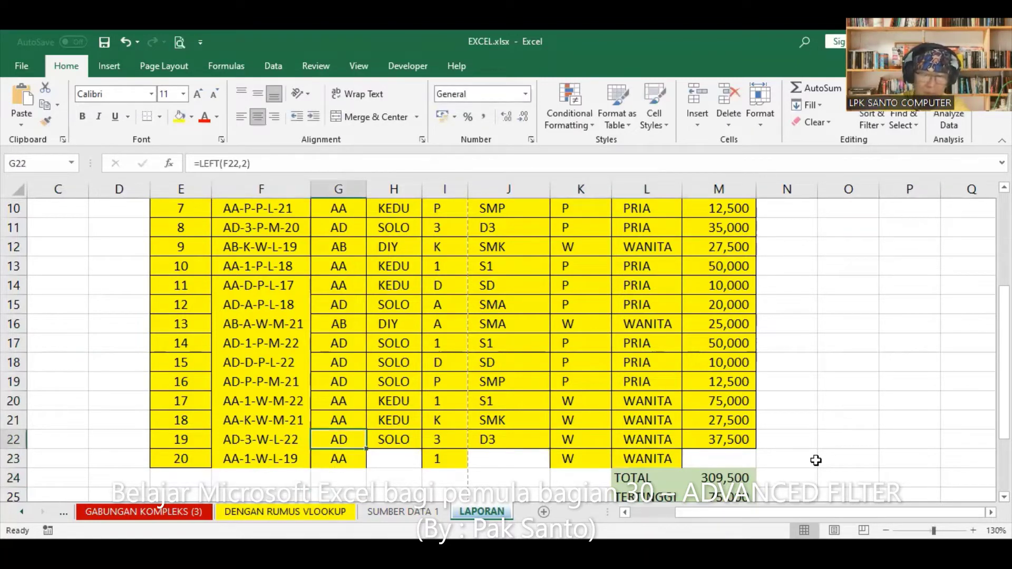
key("ctrl+shift+Right")
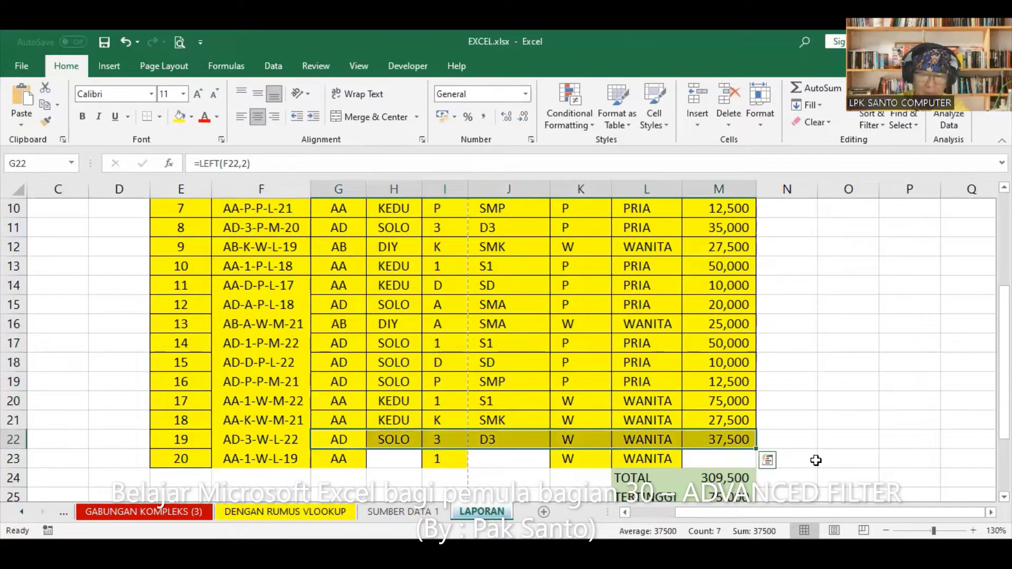
left_click_drag(756, 448, 815, 460)
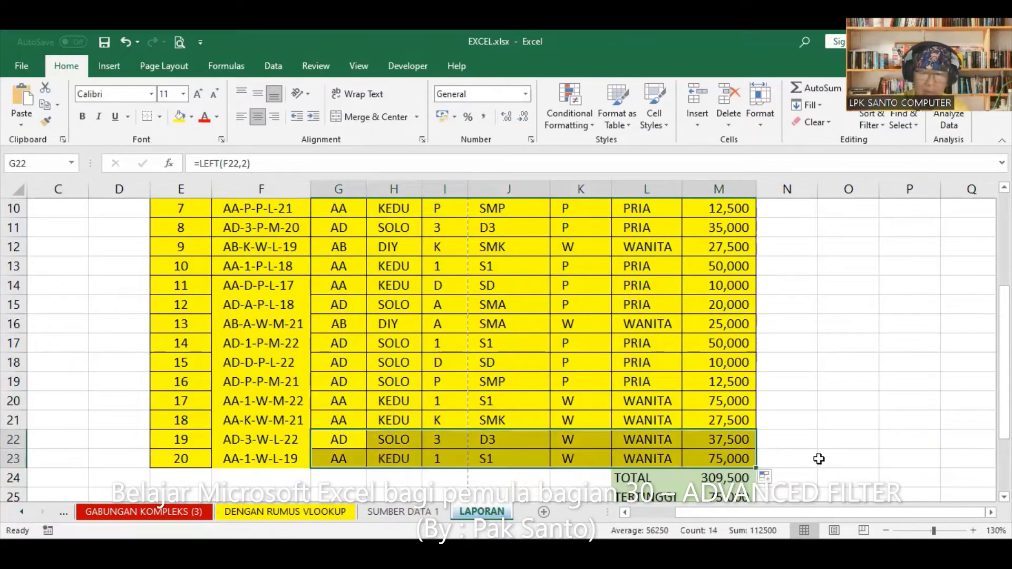
left_click(820, 458)
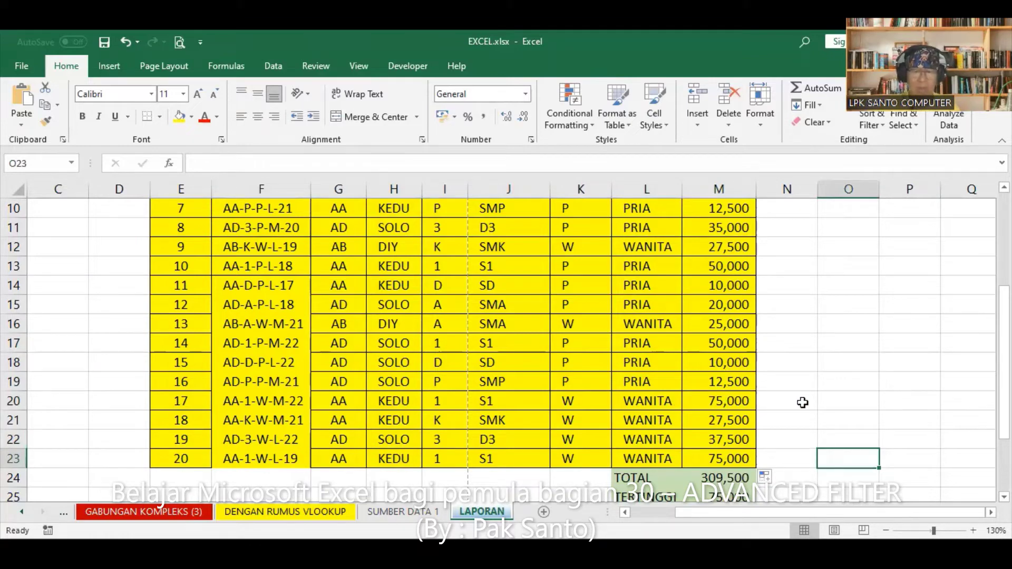
Scroll through the LAPORAN table to check the 20 records and totals
scroll(638, 370, "up", 3)
scroll(637, 370, "down", 3)
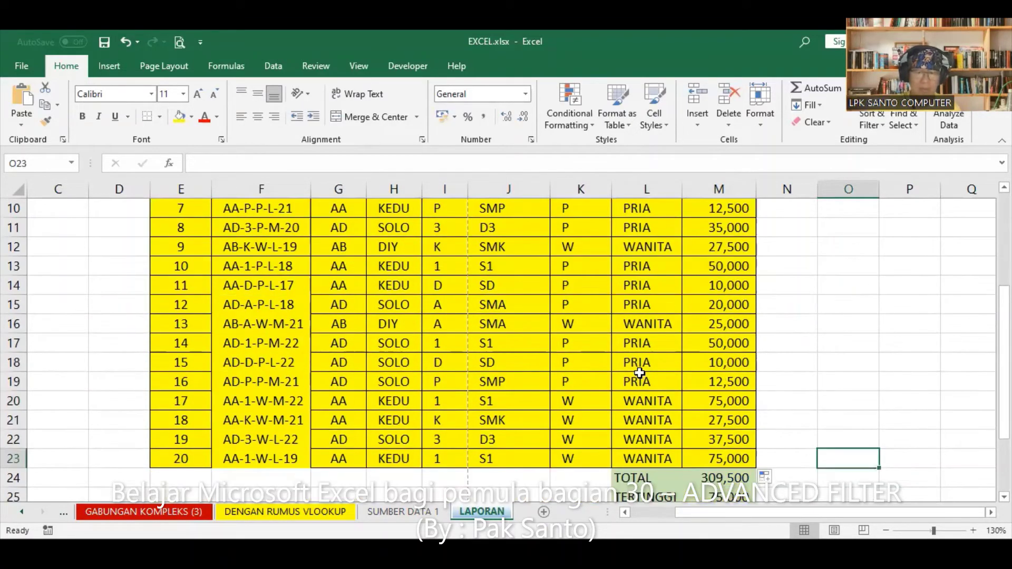
scroll(638, 371, "down", 3)
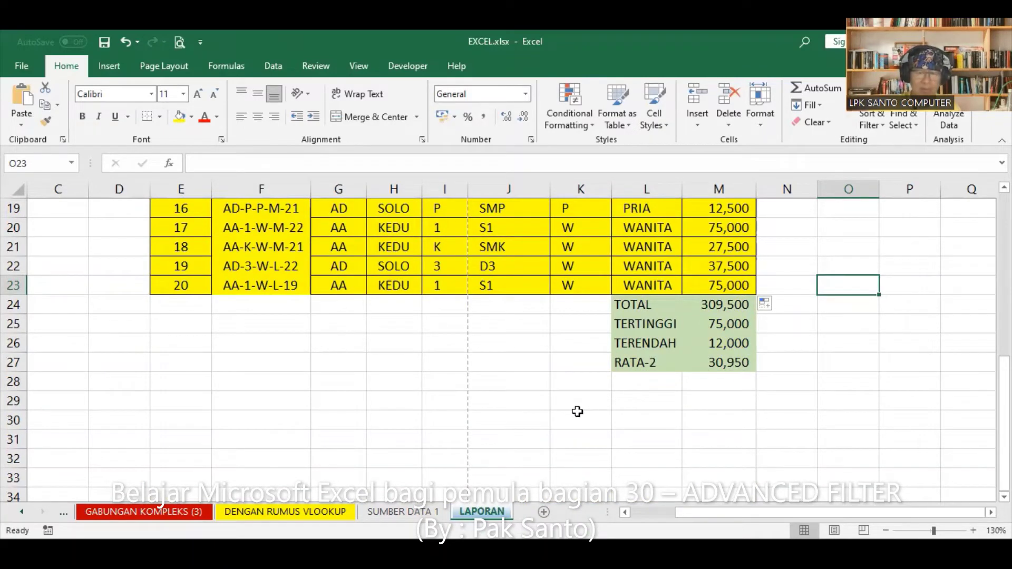
scroll(569, 410, "up", 2)
scroll(568, 410, "up", 3)
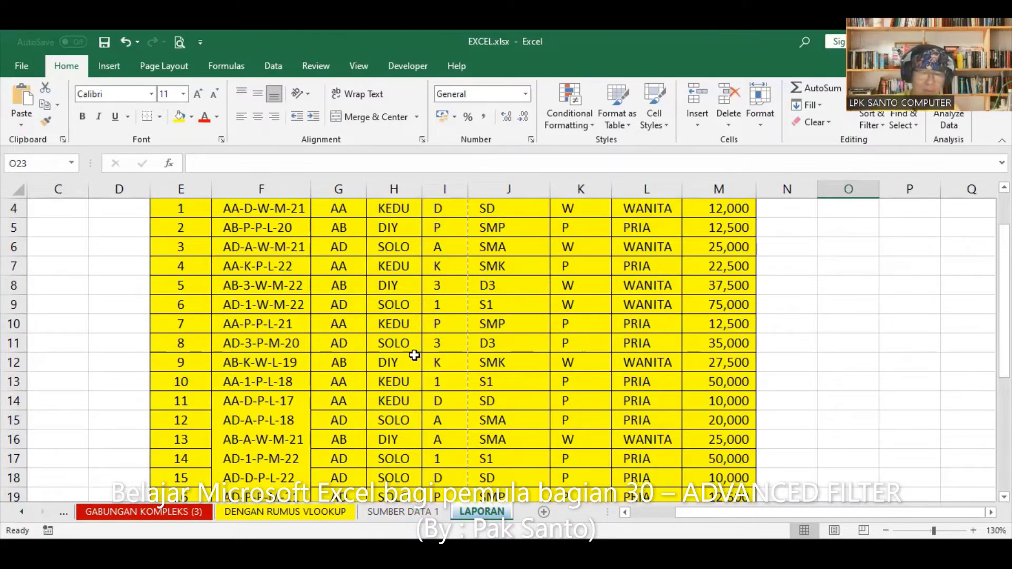
scroll(334, 319, "up", 1)
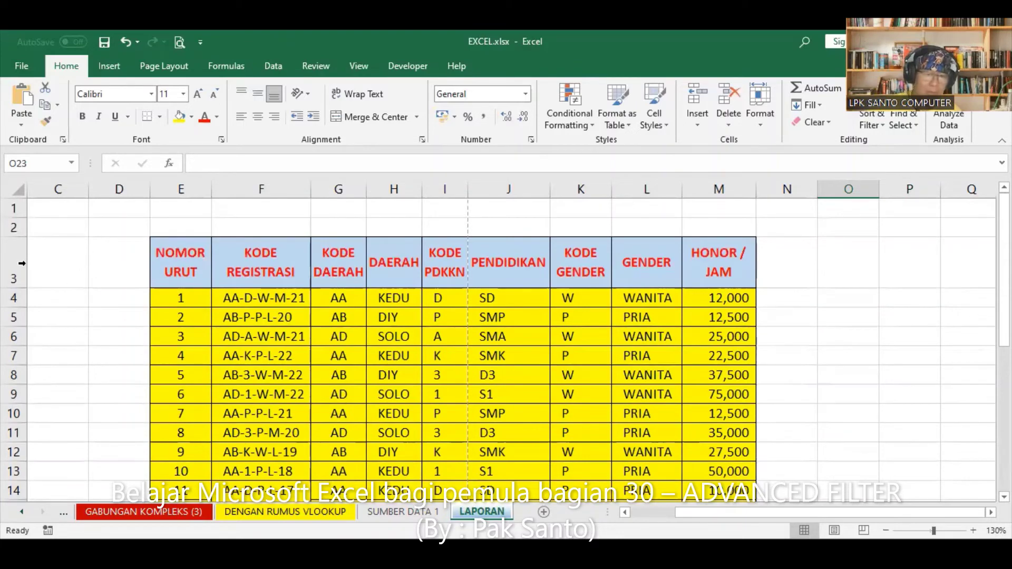
Select rows 3 to 27 and save the workbook
left_click(19, 265)
scroll(158, 306, "down", 2)
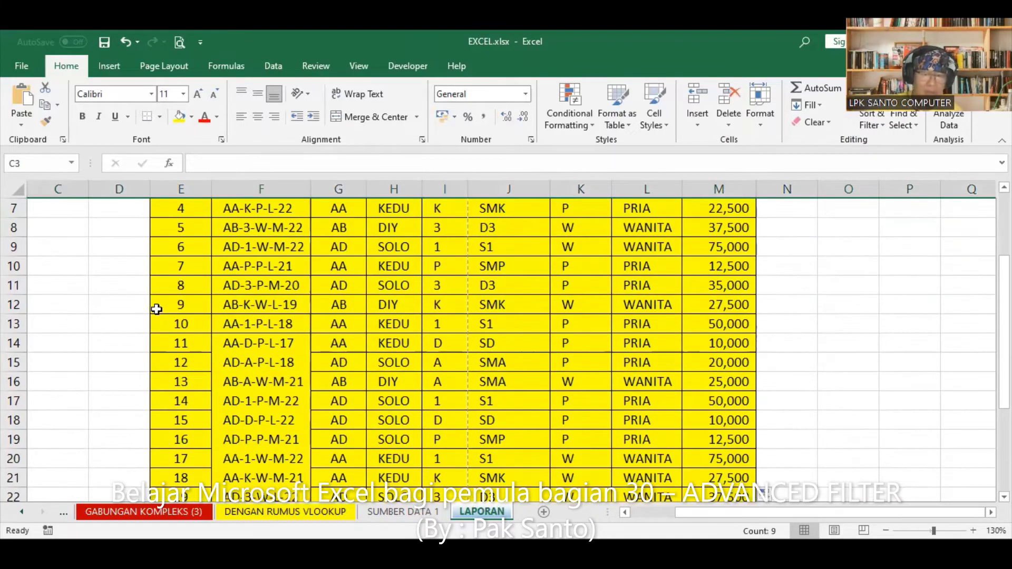
scroll(126, 326, "down", 3)
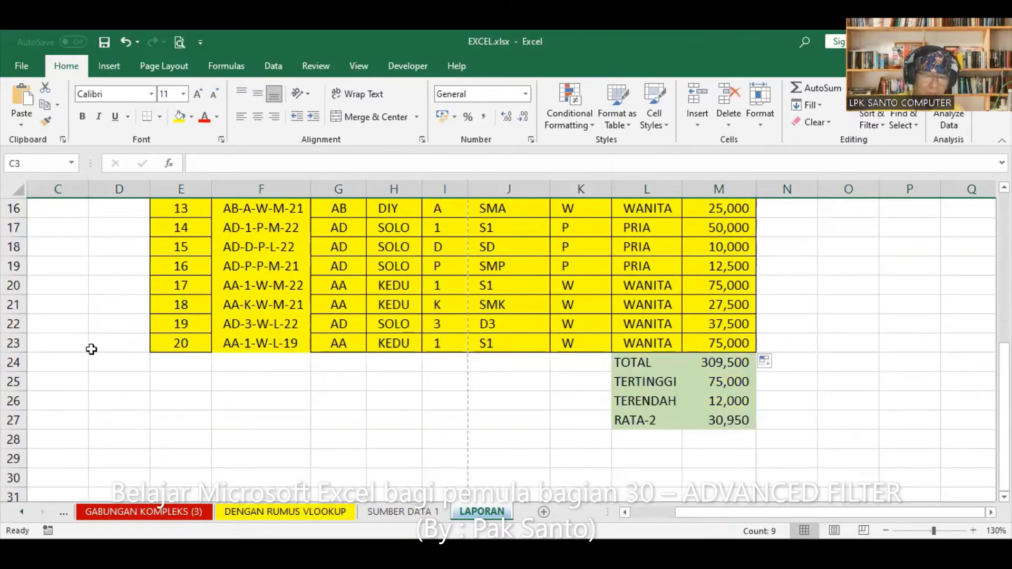
left_click(13, 420, "shift")
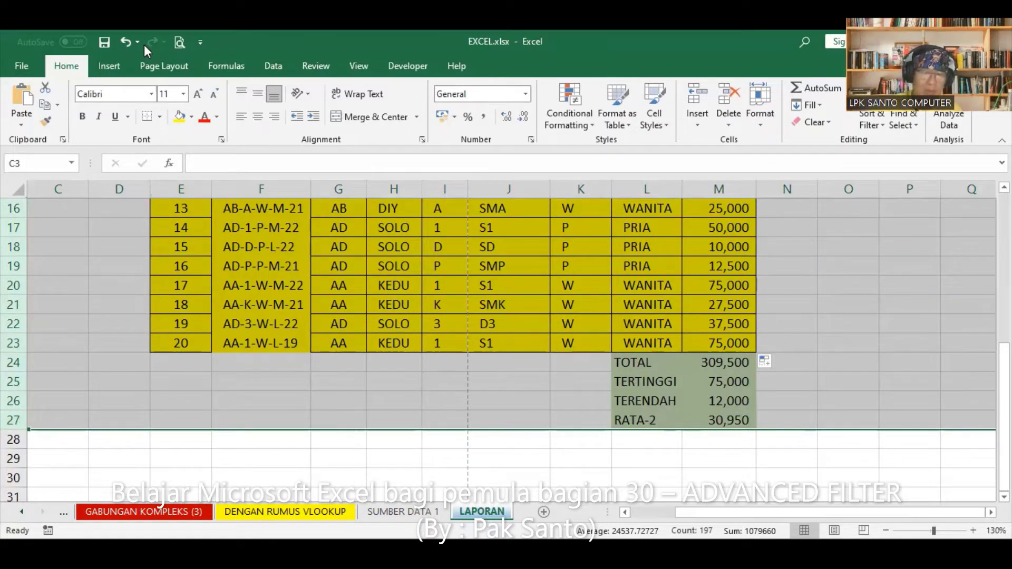
left_click(102, 42)
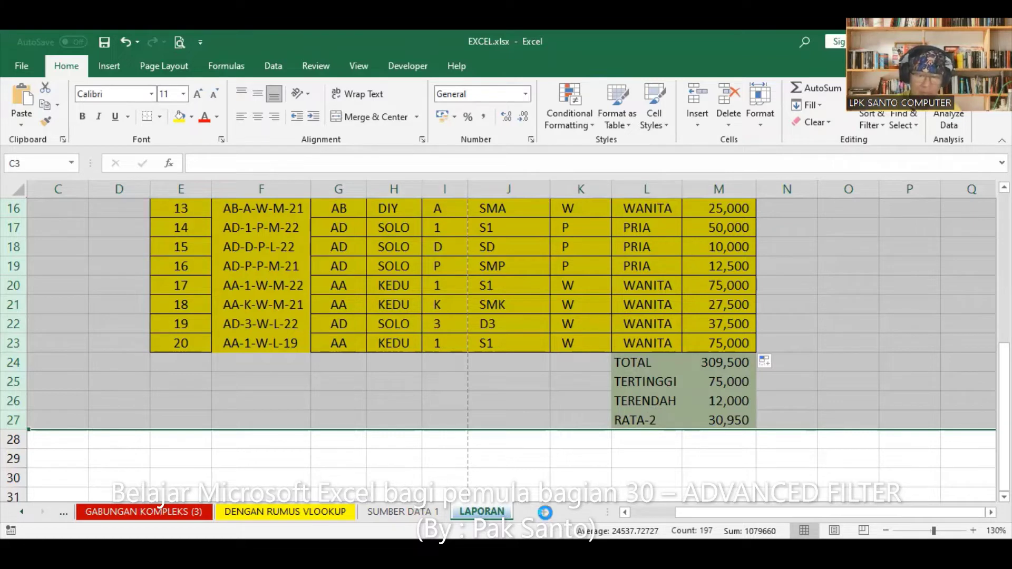
Add a new worksheet and name it ADVANDCE FILTER
left_click(544, 513)
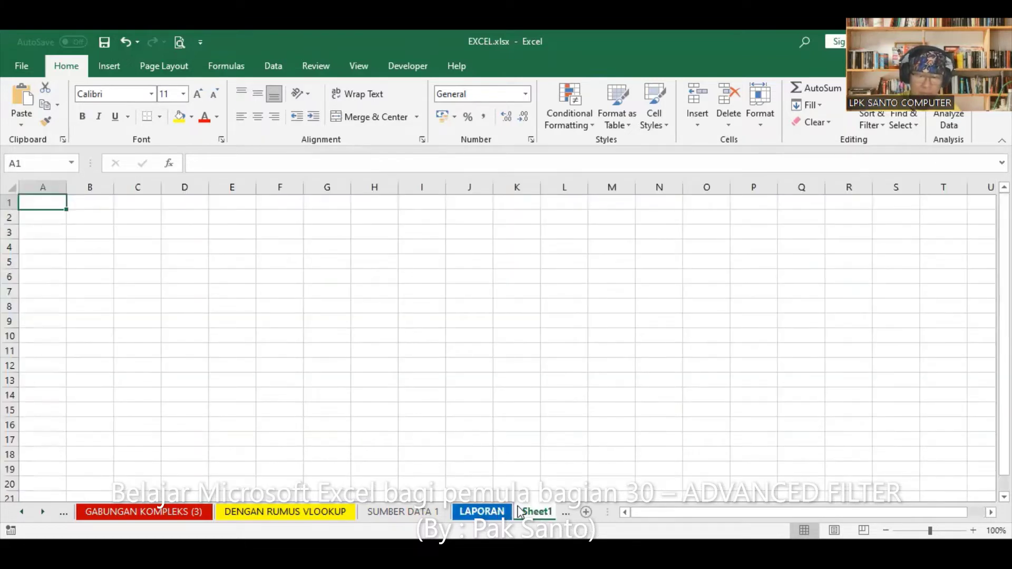
right_click(538, 514)
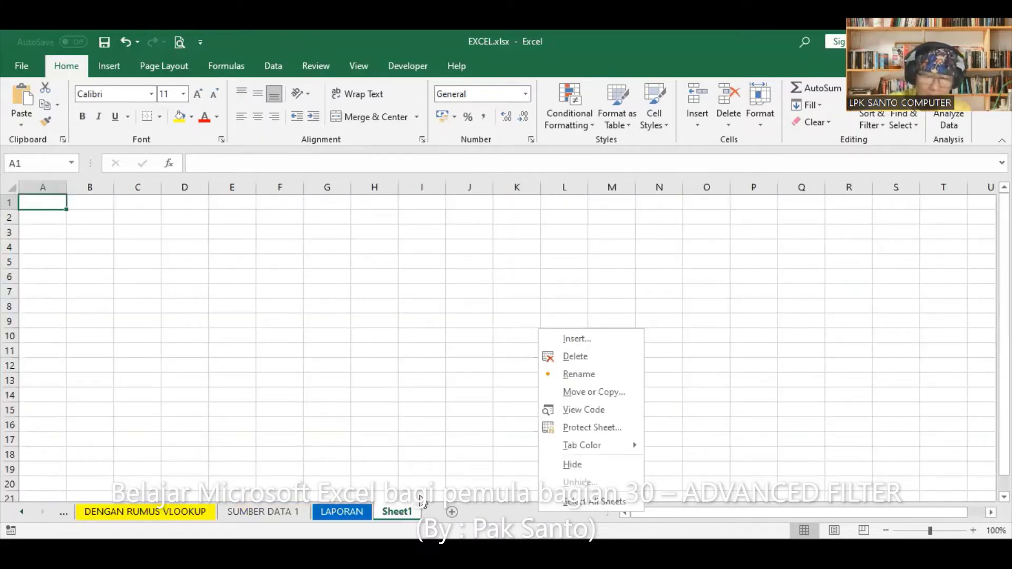
left_click(579, 374)
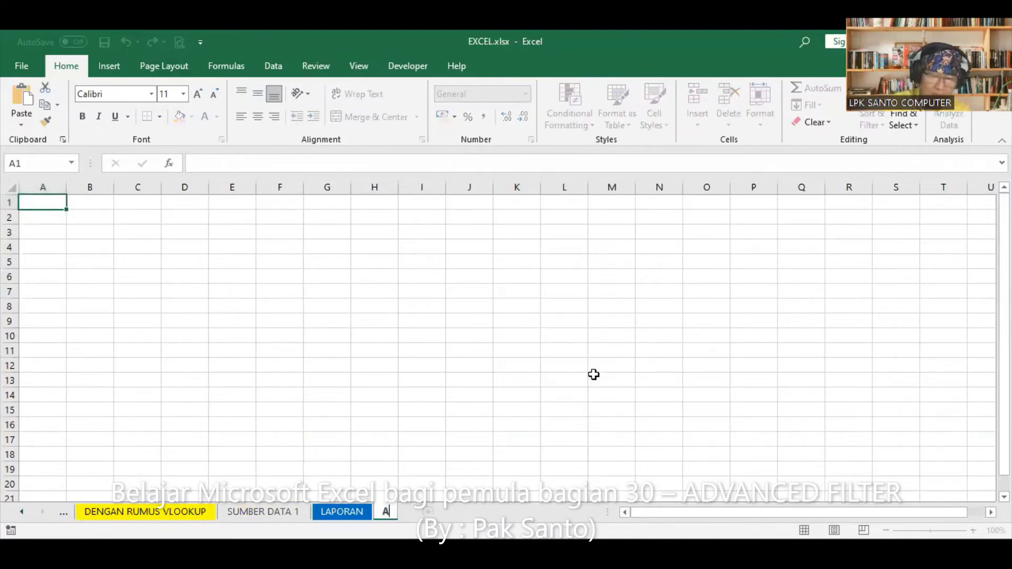
type("ADVANDC")
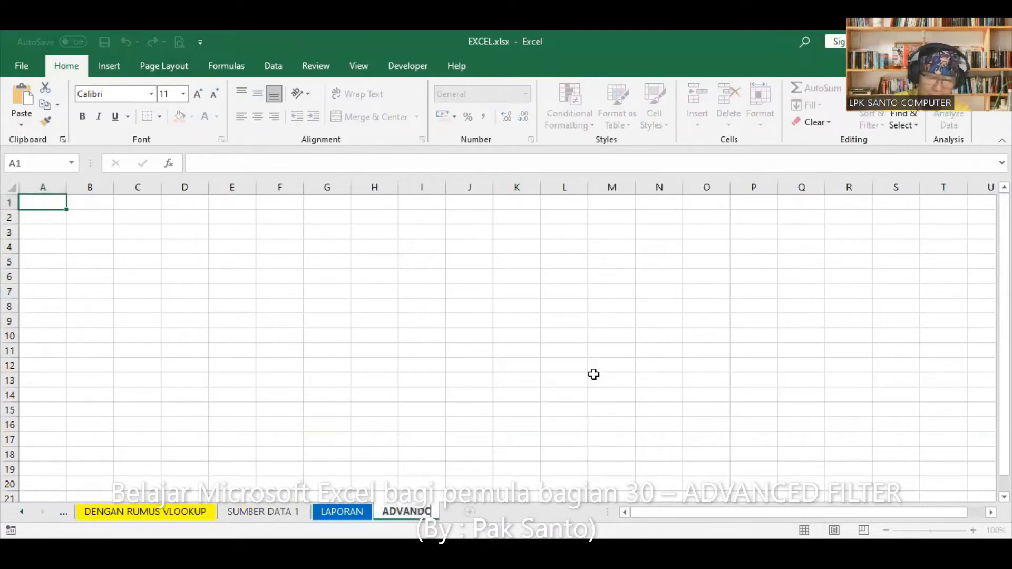
type("E FILTER")
key("Return")
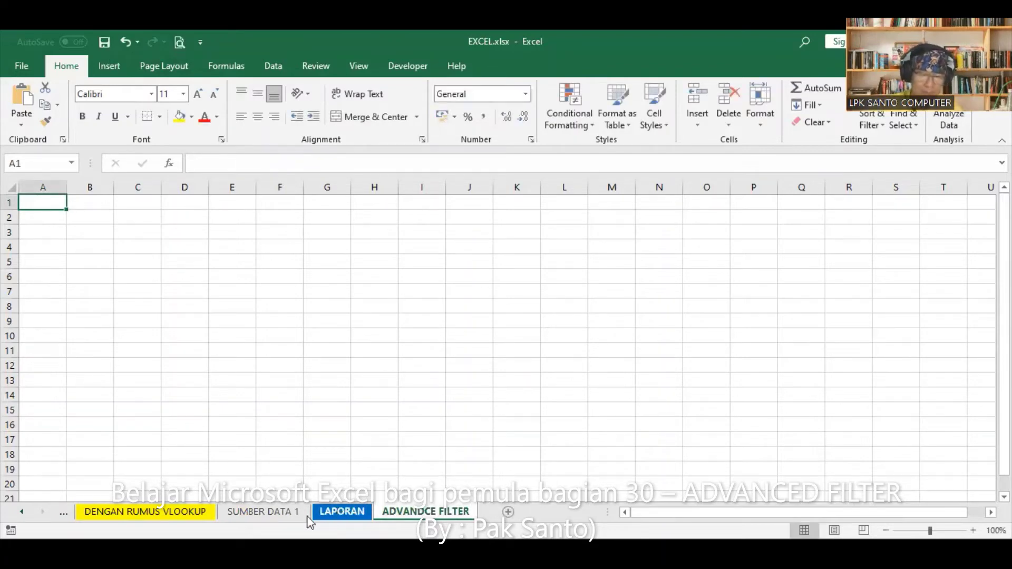
Make the SUMBER DATA 1 tab red and return to LAPORAN
right_click(275, 516)
mouse_move(317, 444)
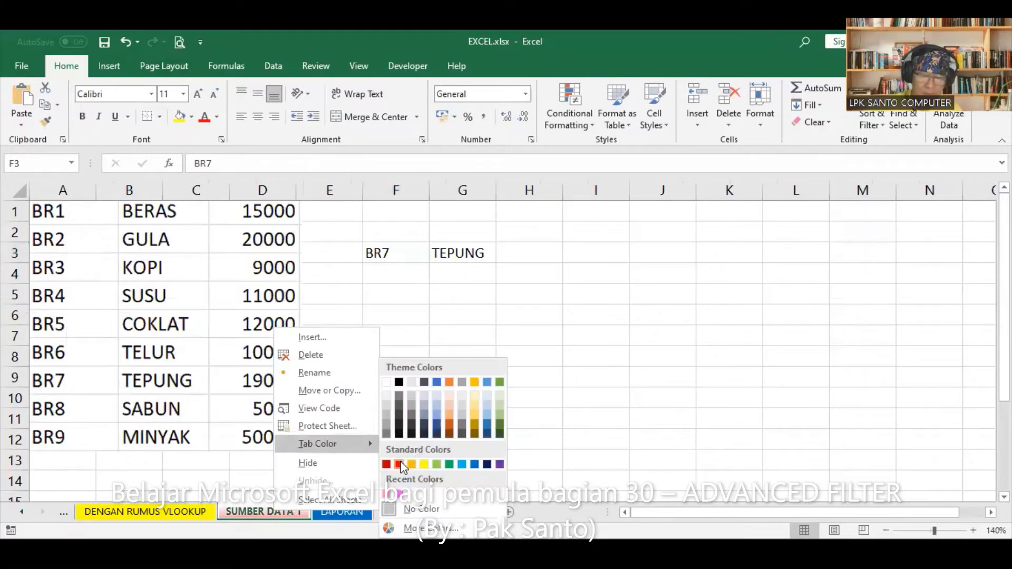
left_click(438, 497)
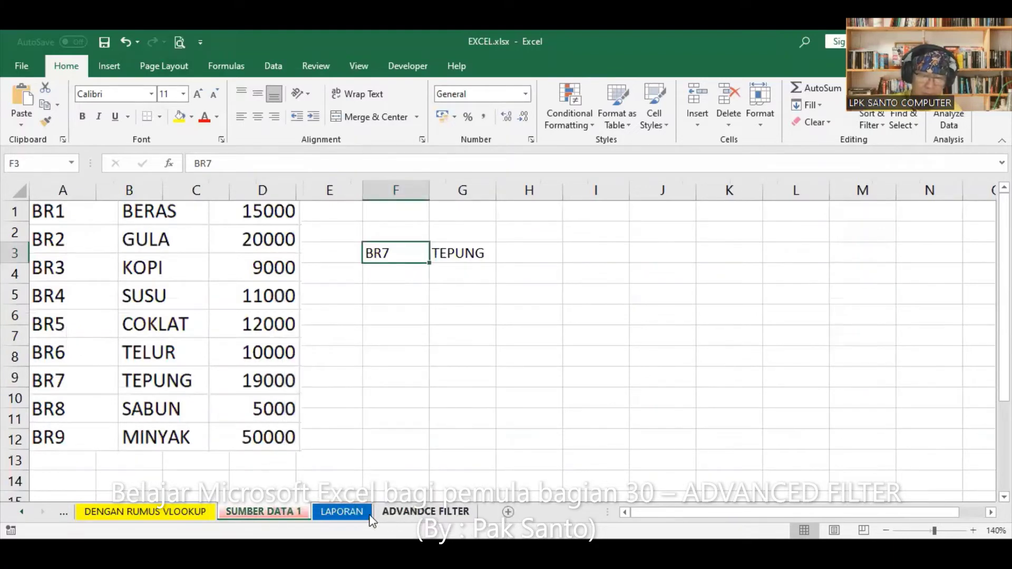
left_click(342, 511)
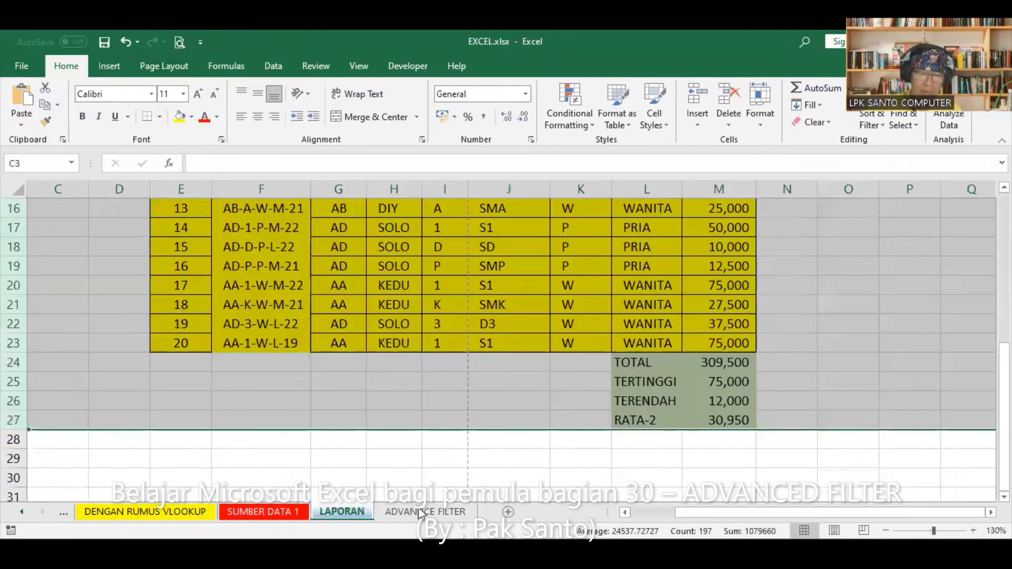
Copy the entire LAPORAN sheet and paste it onto the ADVANDCE FILTER sheet
left_click(19, 189)
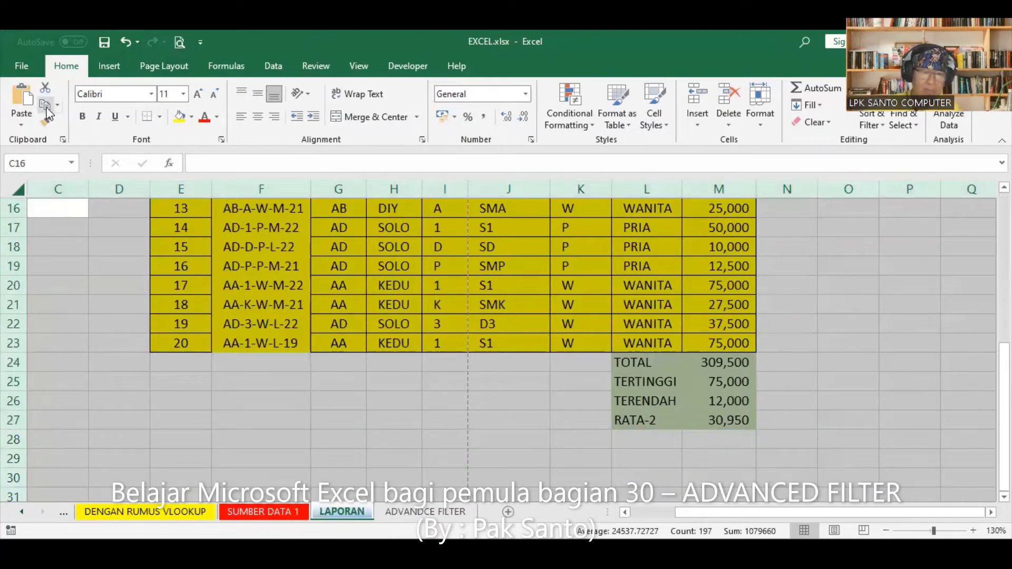
left_click(44, 104)
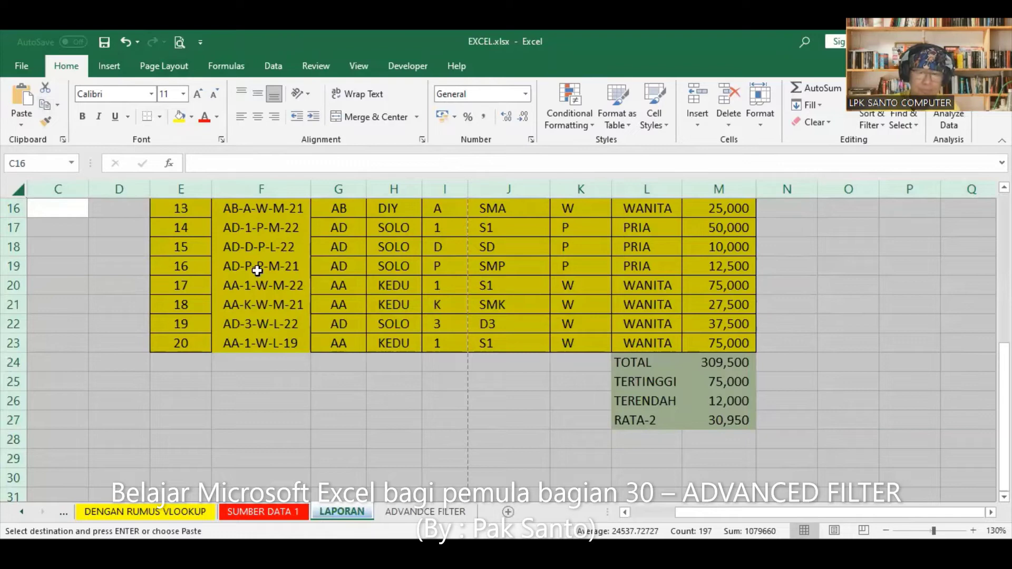
left_click(423, 511)
left_click(11, 188)
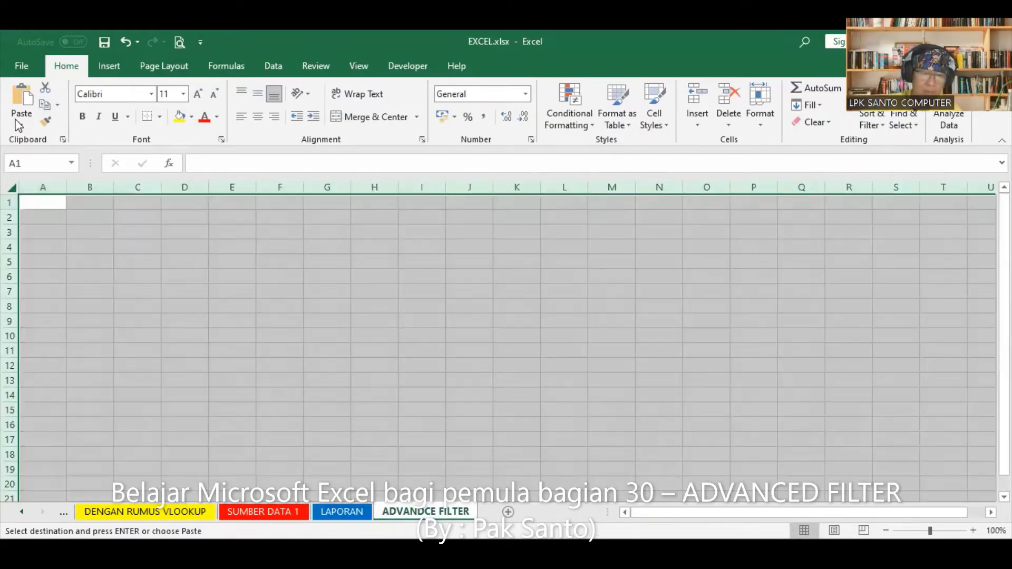
left_click(21, 99)
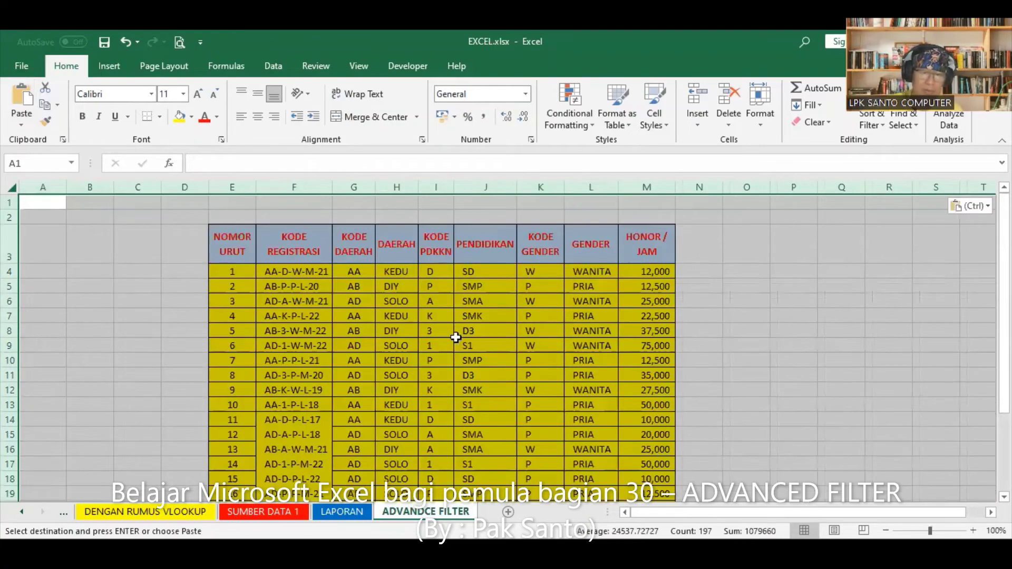
left_click(943, 453)
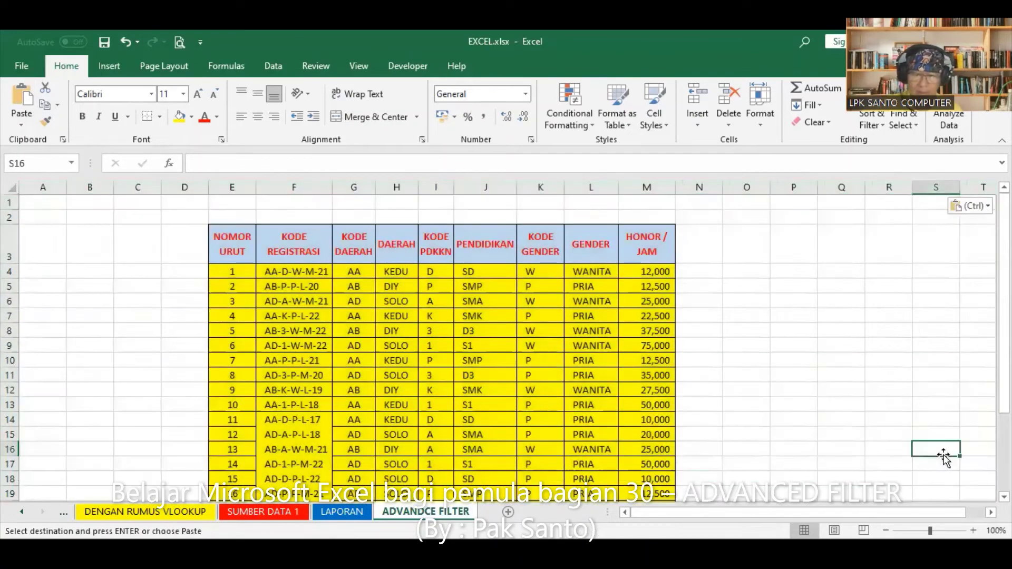
left_click(229, 272)
scroll(640, 417, "down", 2)
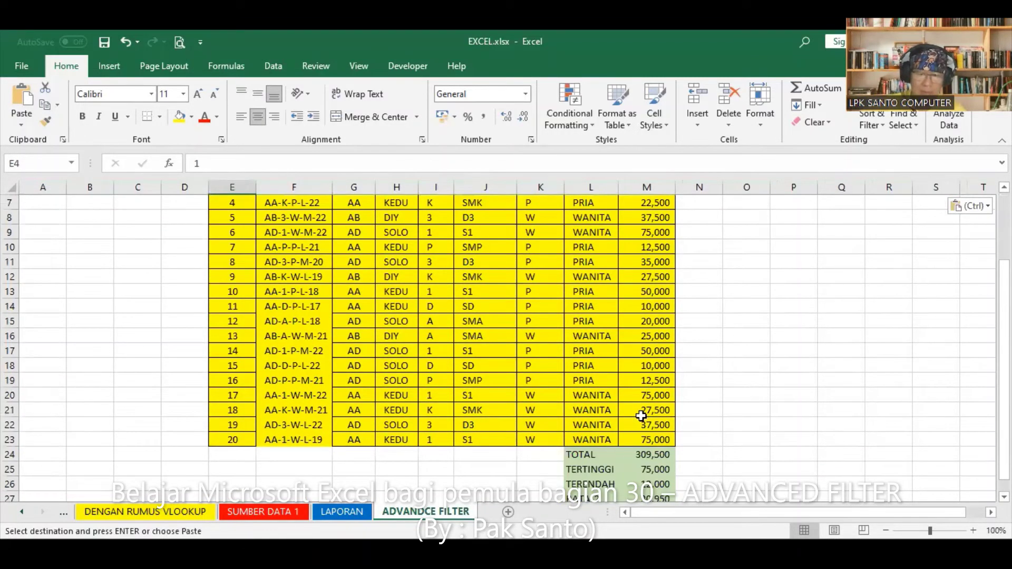
Set the E4:M23 data table's fill to No Fill
left_click(642, 437, "shift")
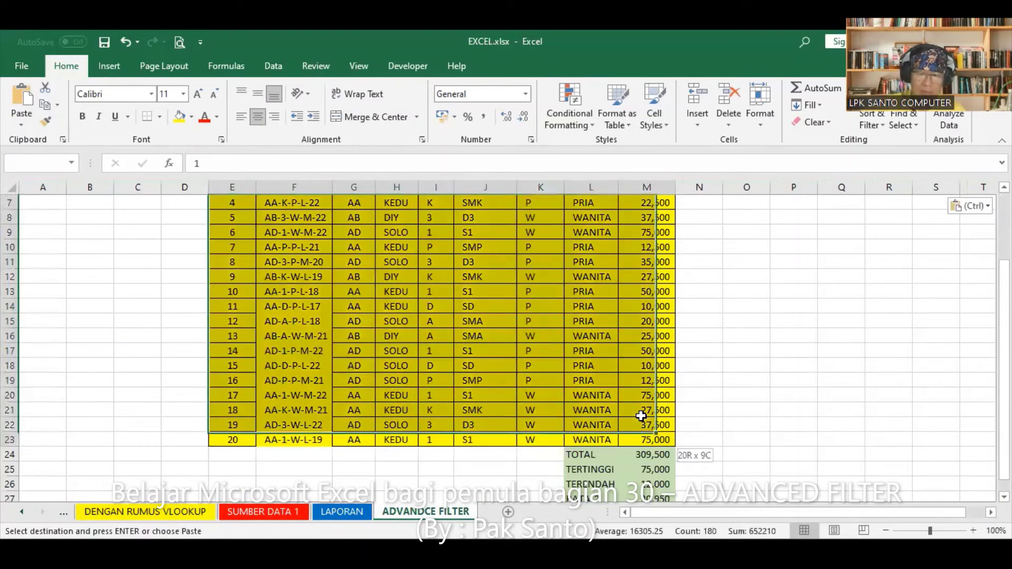
left_click(192, 117)
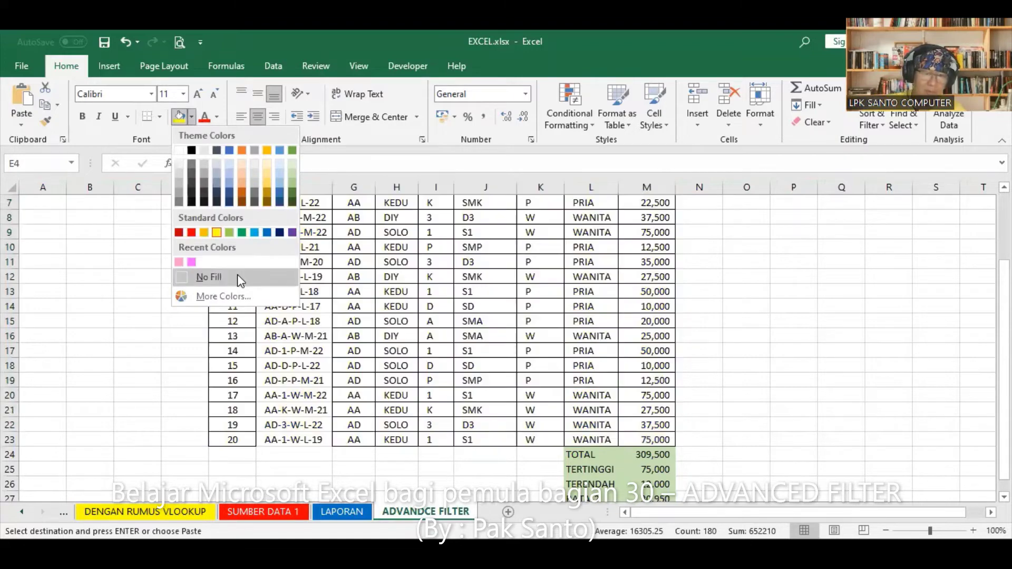
left_click(236, 274)
Delete summary rows 24 to 28 (TOTAL through RATA-2)
scroll(764, 369, "up", 2)
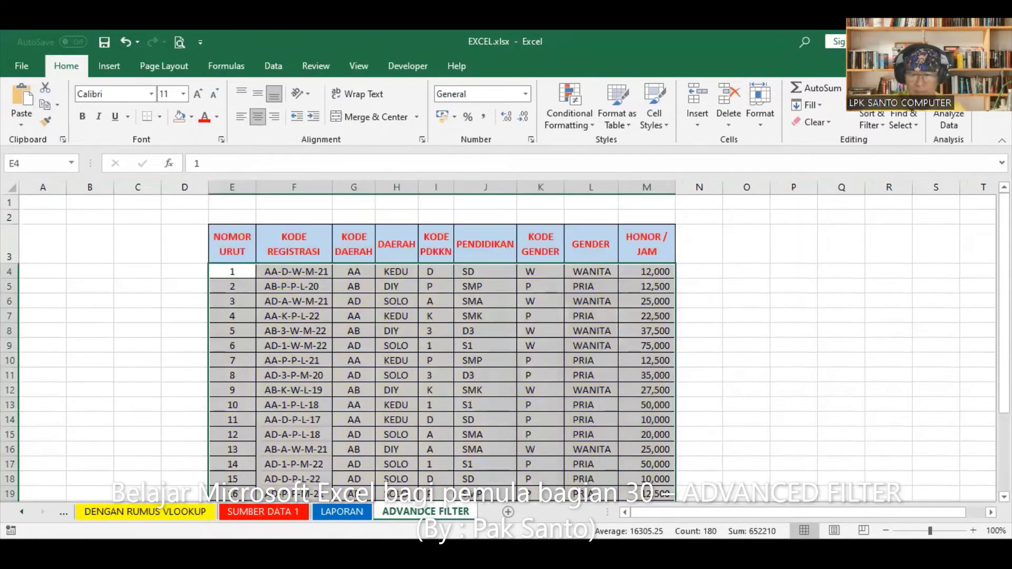
scroll(505, 346, "down", 1)
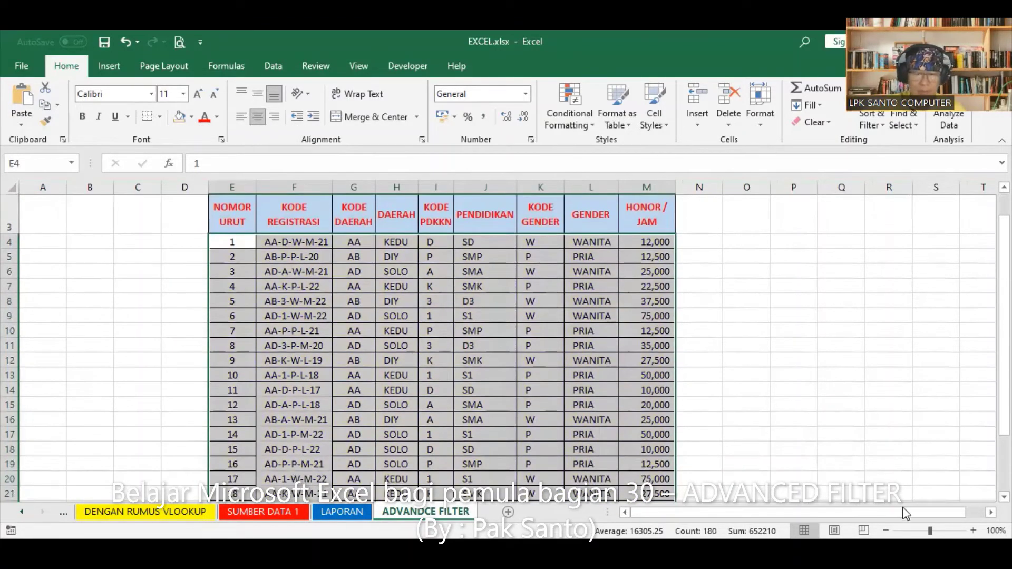
scroll(506, 346, "down", 1)
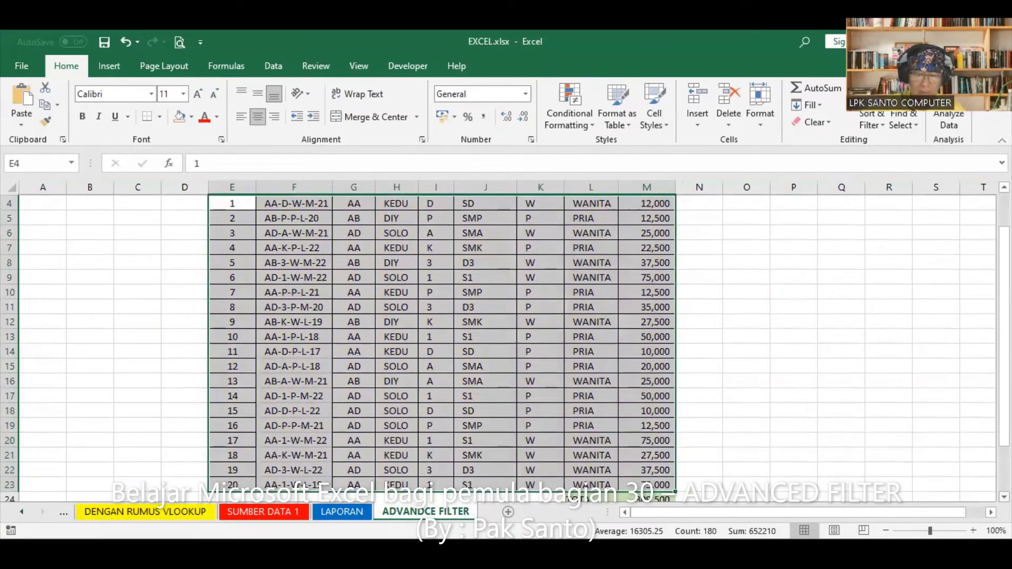
scroll(11, 424, "down", 2)
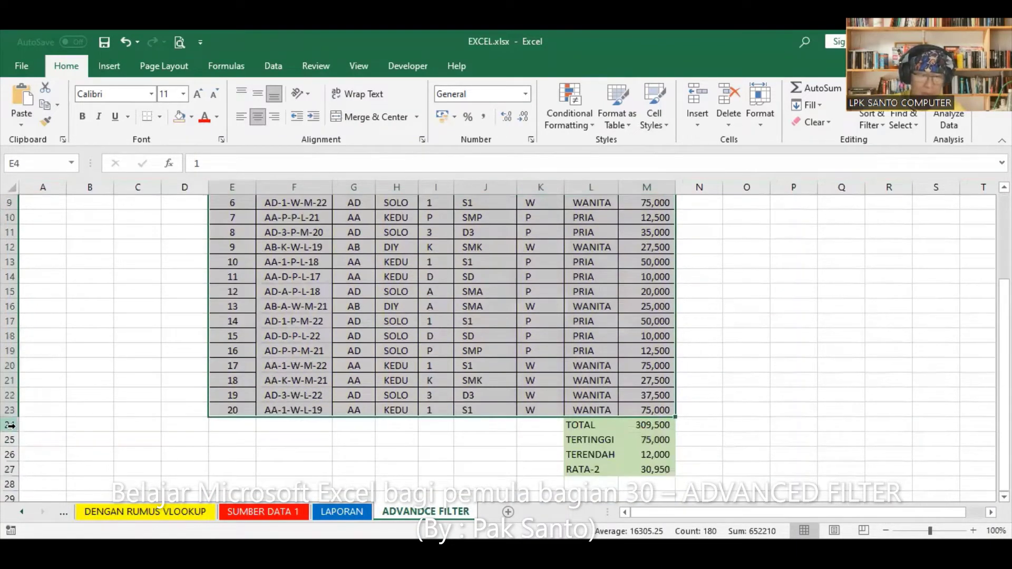
left_click(8, 424)
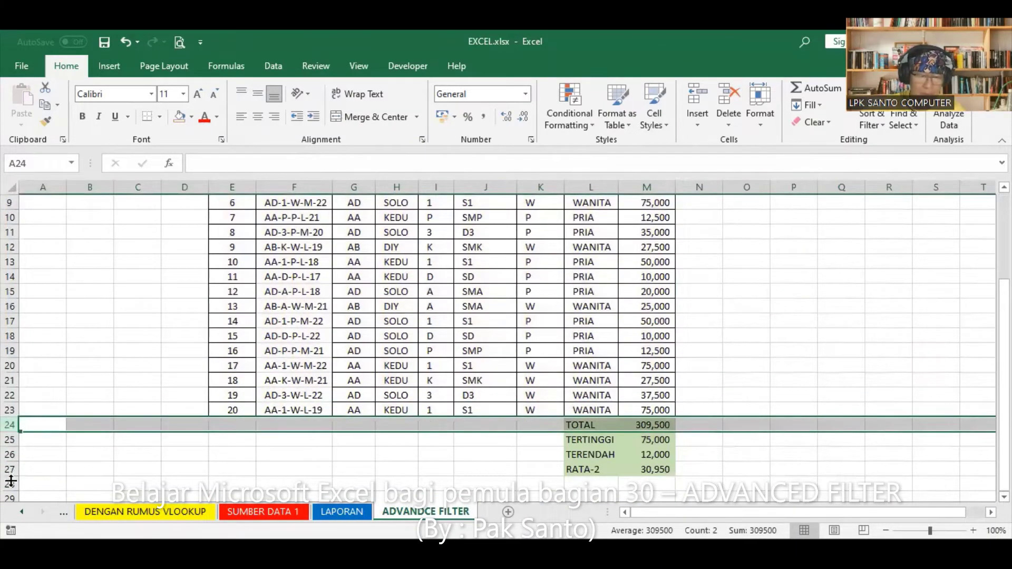
left_click(10, 483, "shift")
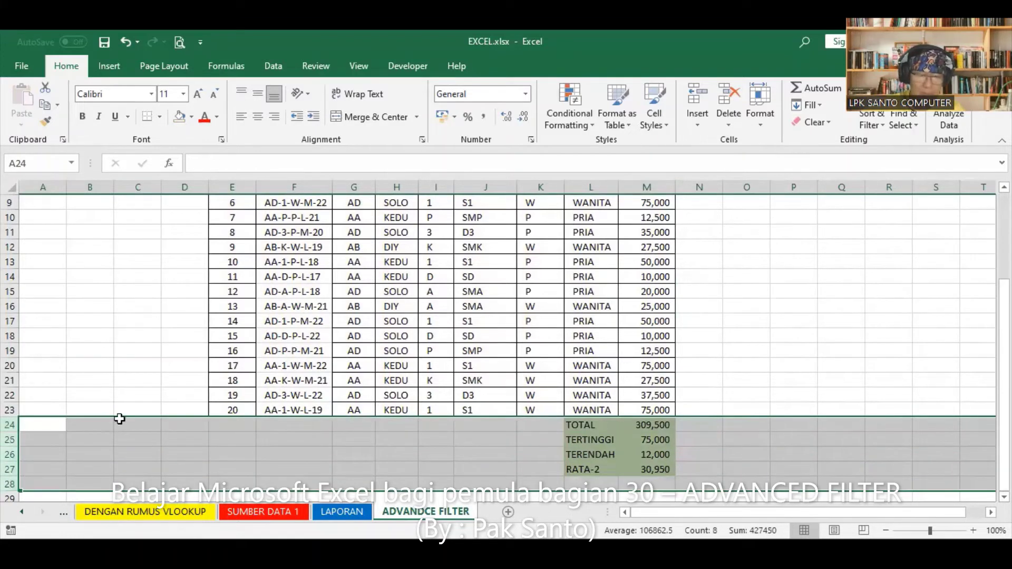
right_click(10, 439)
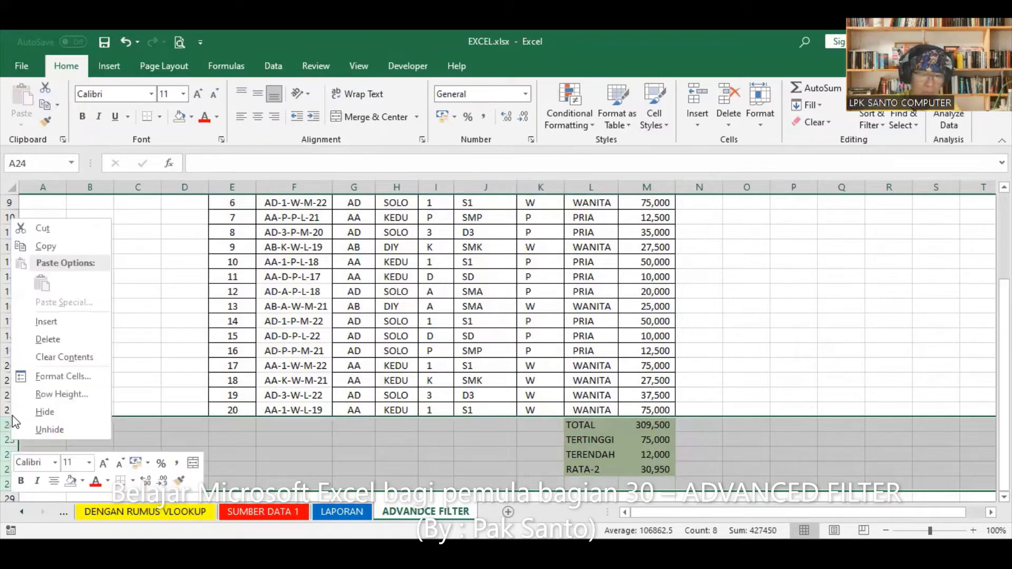
left_click(57, 339)
left_click(729, 376)
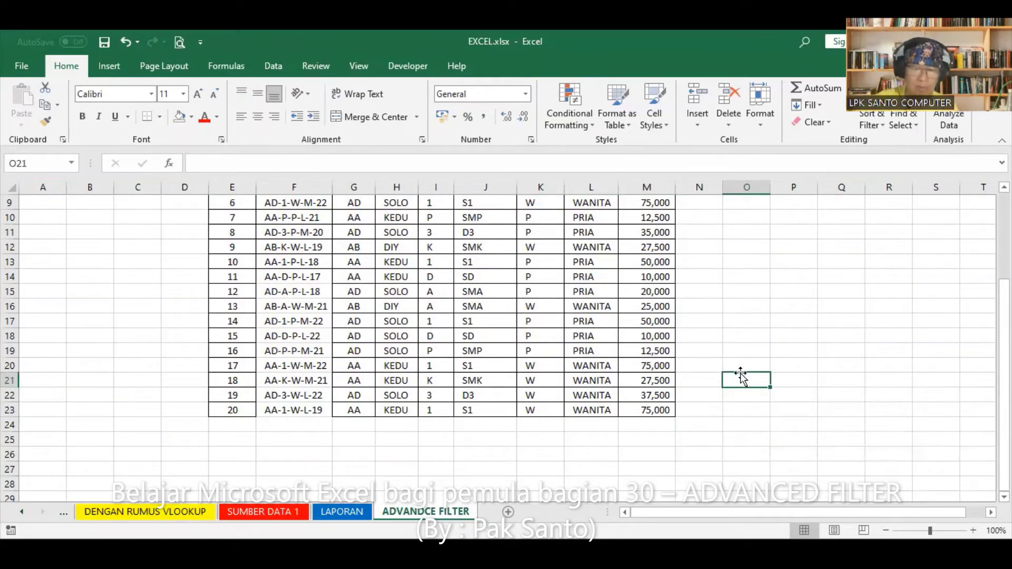
scroll(846, 416, "up", 3)
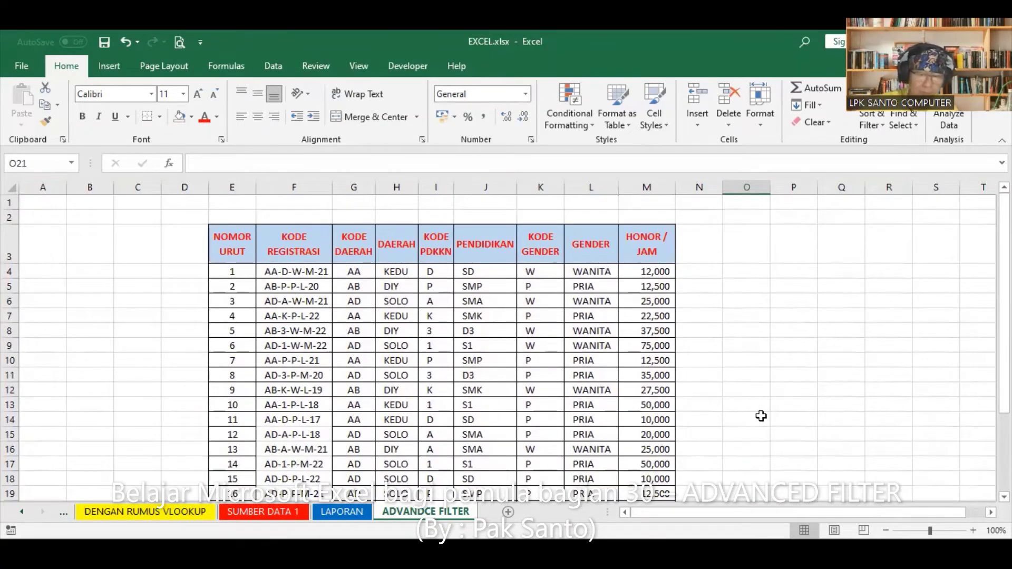
left_click(488, 246)
left_click(475, 330)
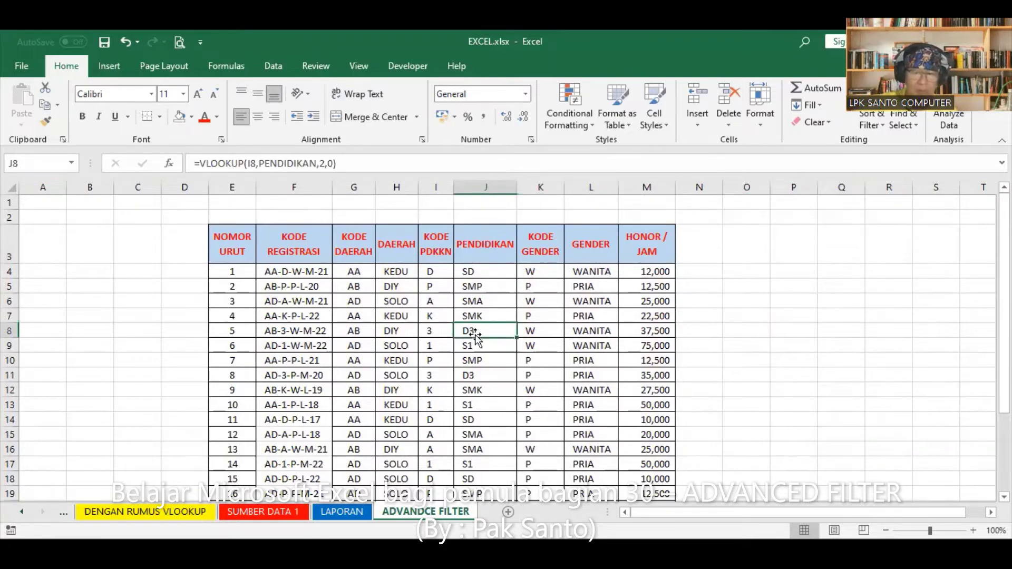
left_click(878, 118)
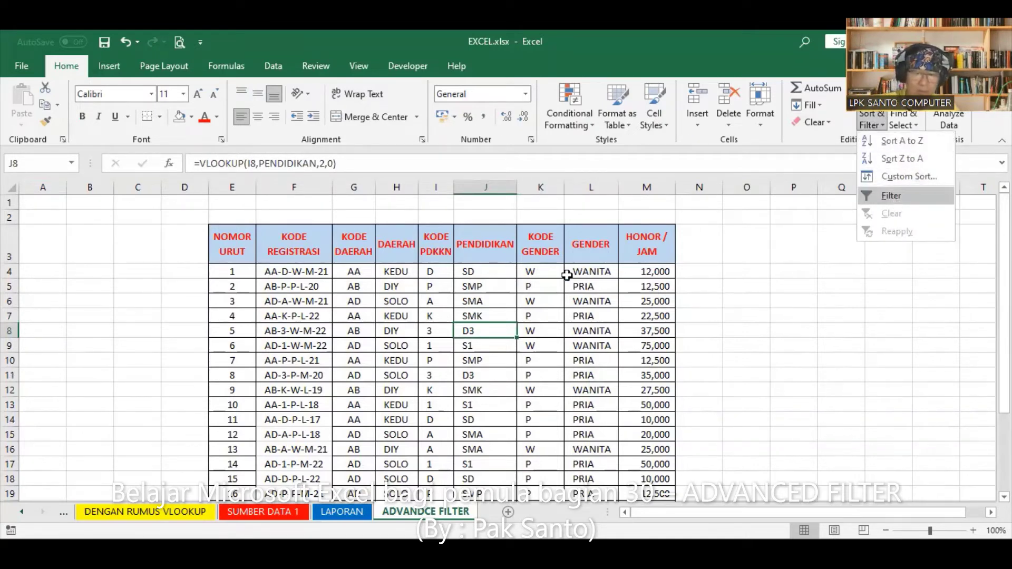
left_click(509, 256)
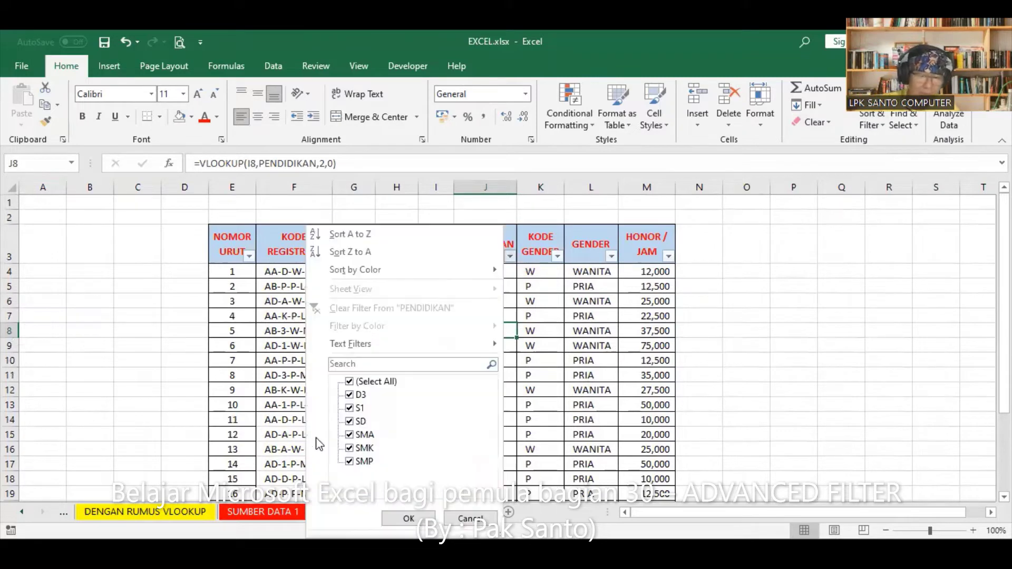
left_click(357, 383)
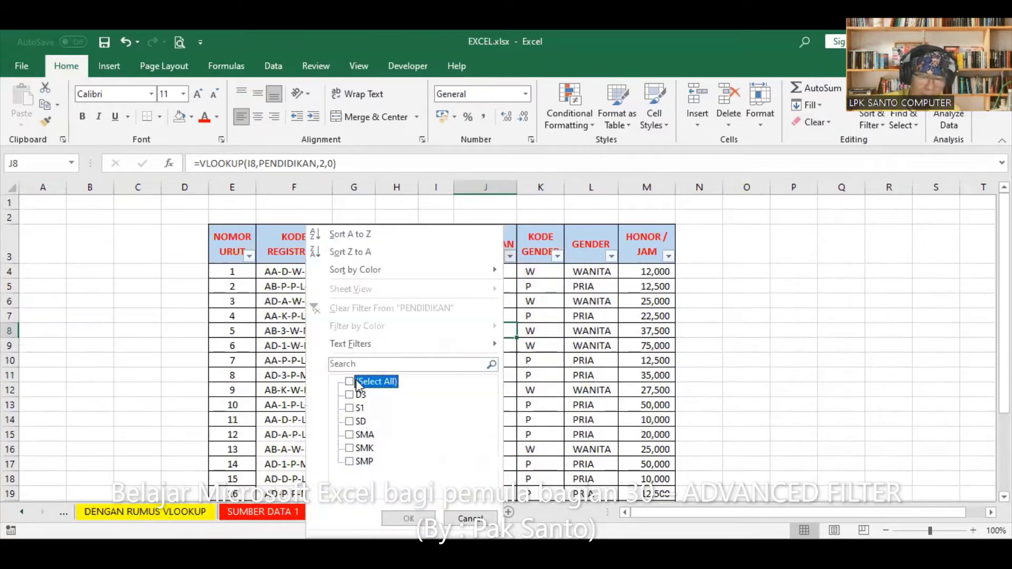
left_click(350, 435)
left_click(411, 519)
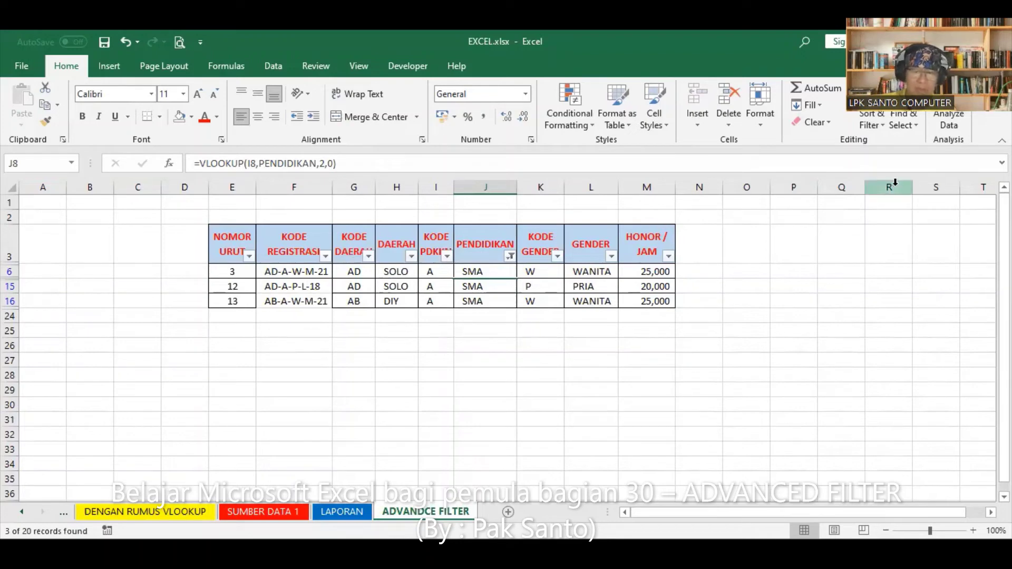
left_click(879, 114)
left_click(891, 197)
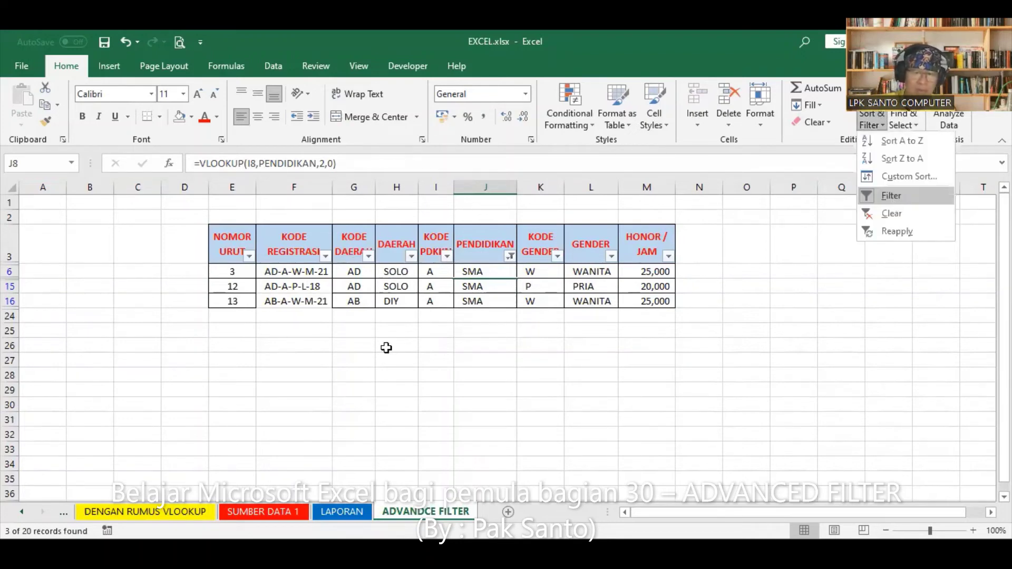
scroll(449, 318, "down", 2)
scroll(450, 319, "down", 2)
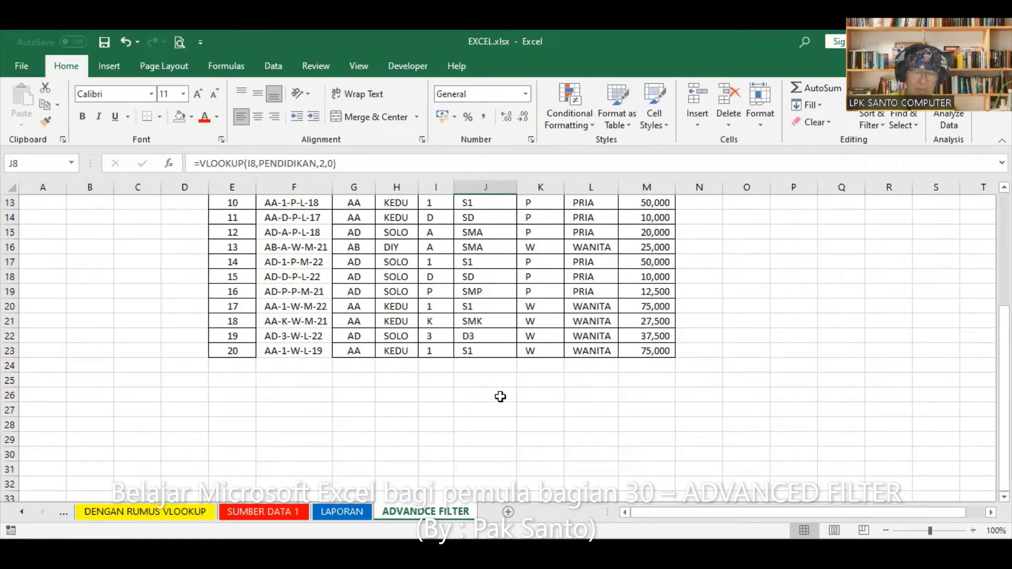
Copy the PENDIDIKAN header into cell J25 below the table
scroll(509, 385, "up", 4)
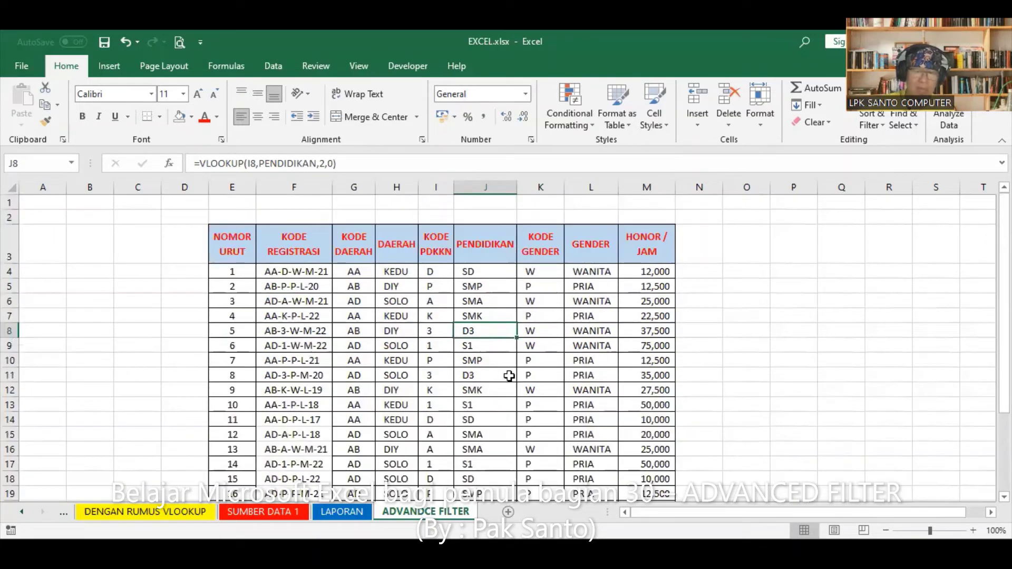
left_click(490, 247)
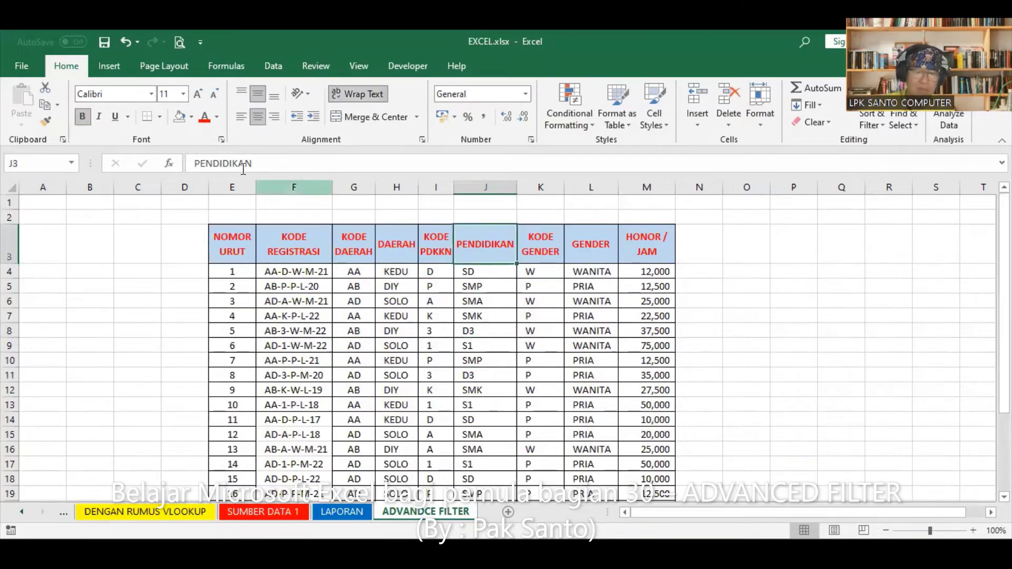
left_click(46, 109)
scroll(485, 384, "down", 4)
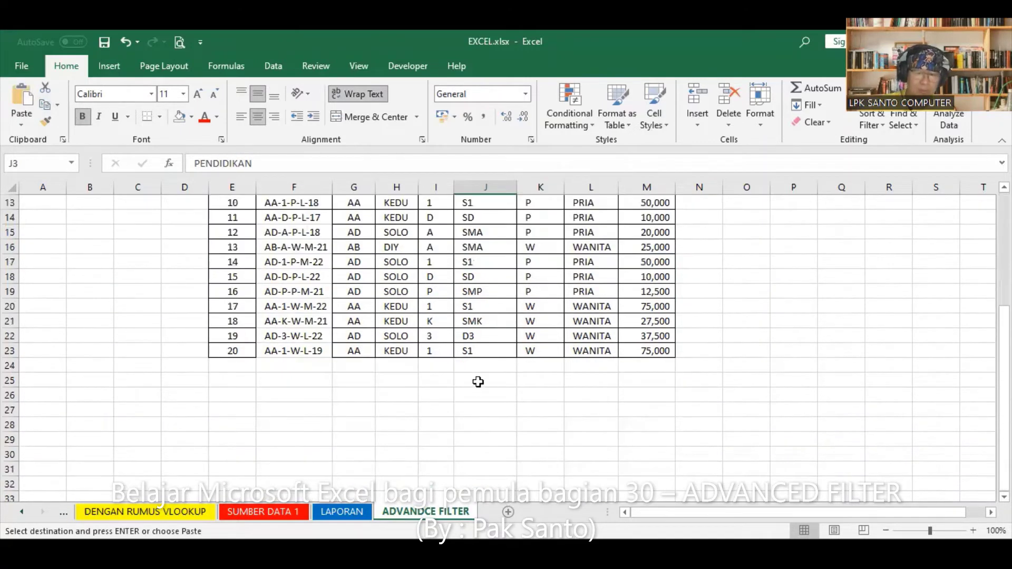
left_click(477, 382)
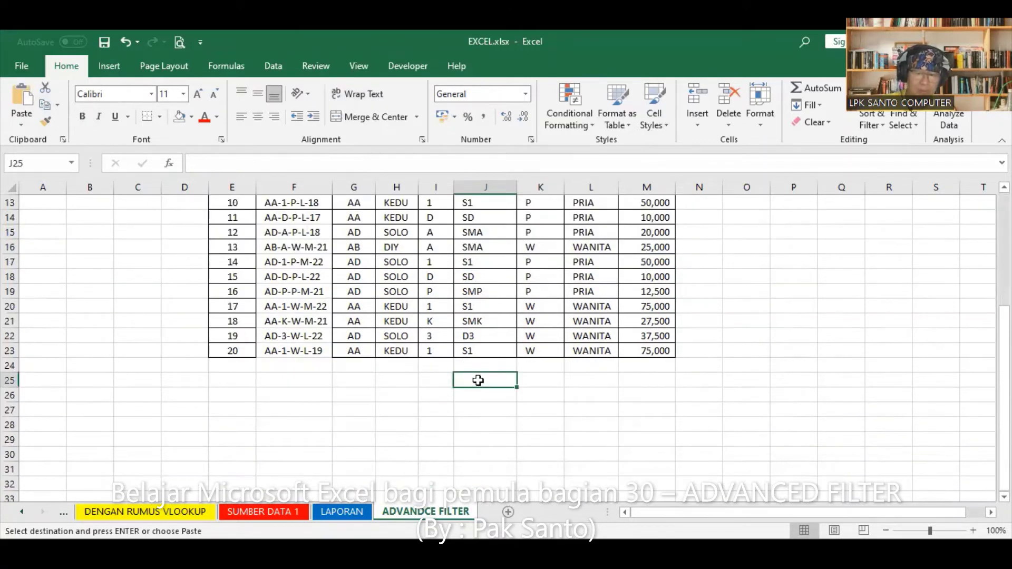
left_click(21, 95)
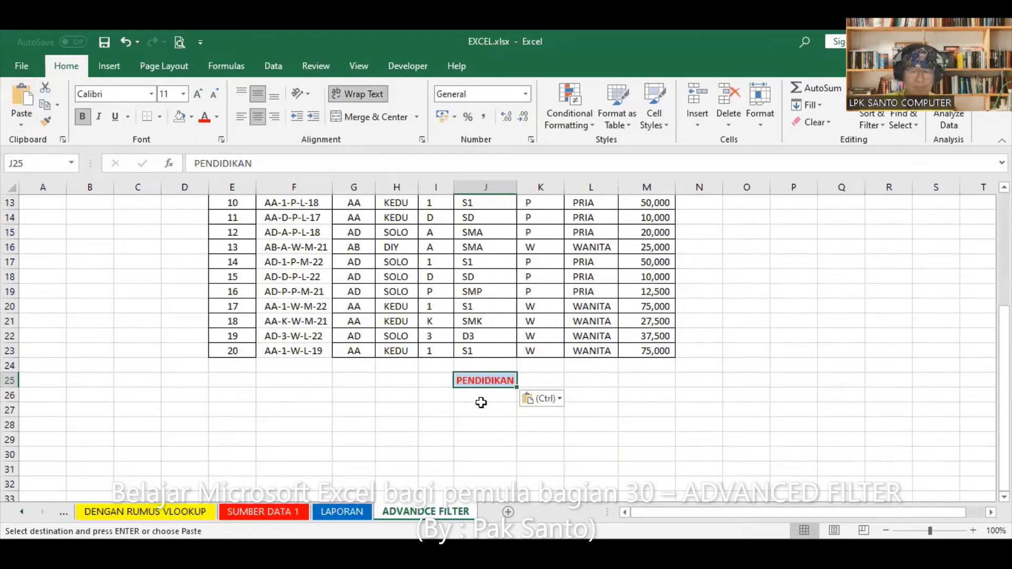
Enter SMA as the criterion value in J26
left_click(481, 401)
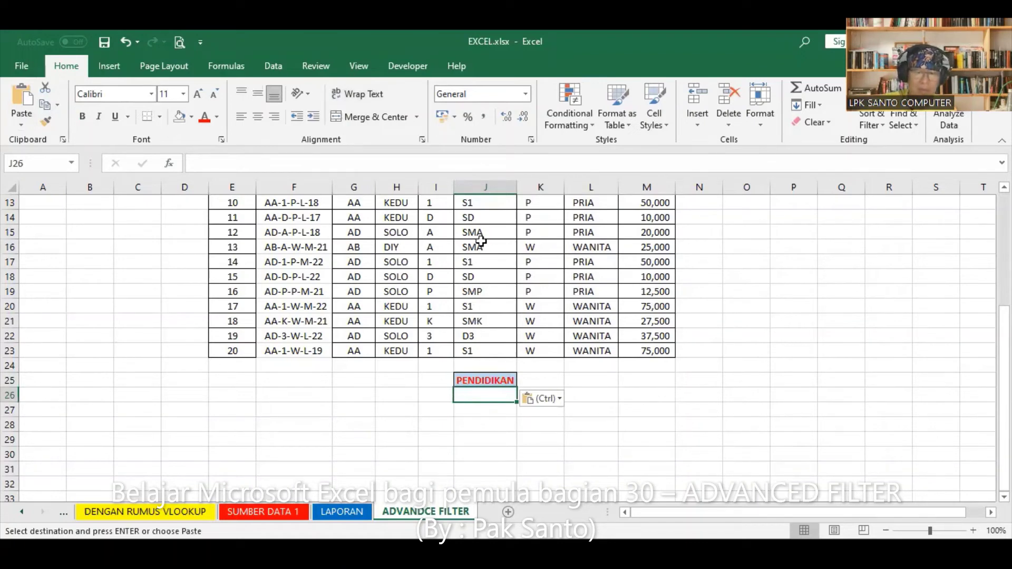
left_click(482, 233)
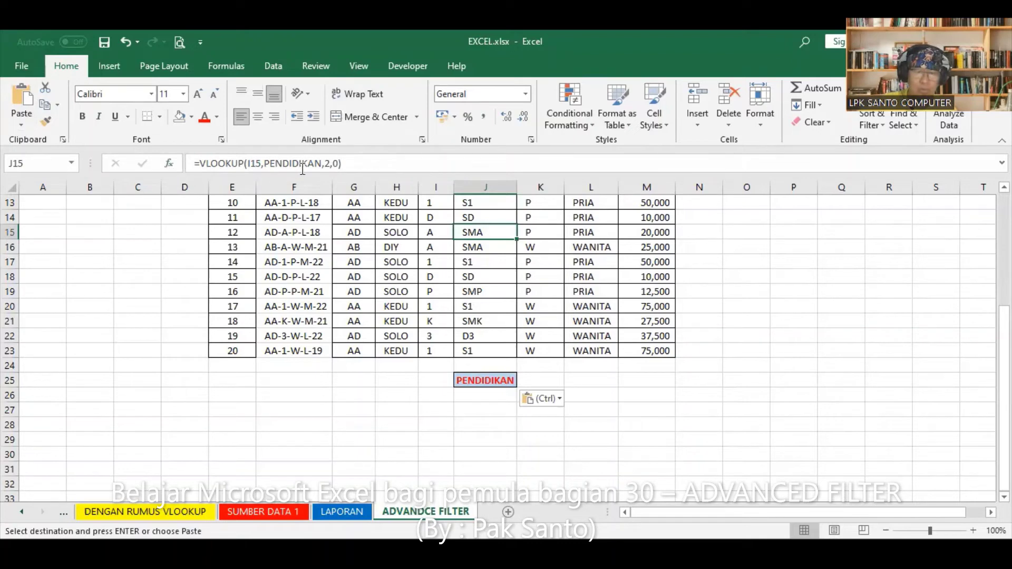
left_click(481, 396)
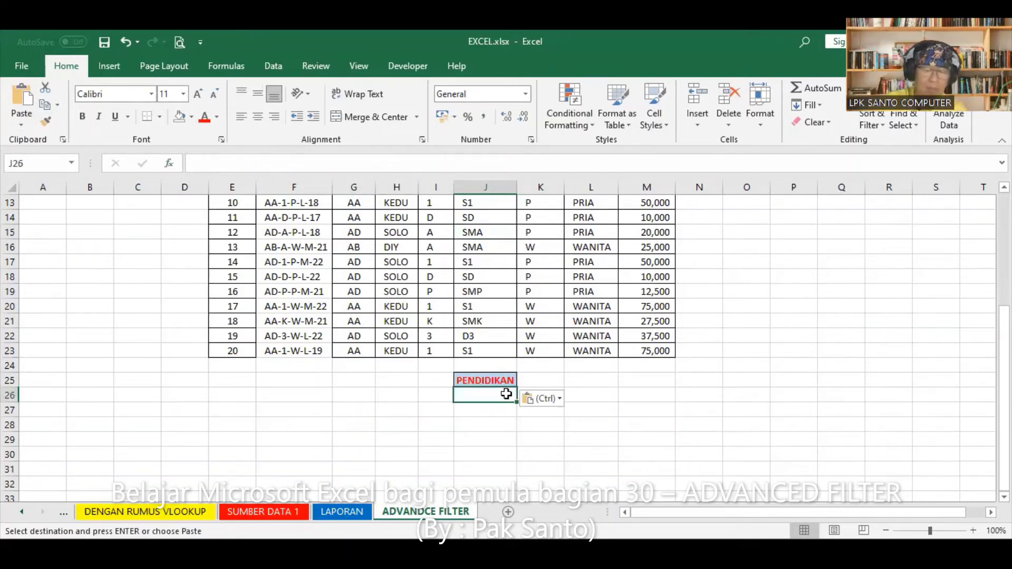
type("SMA")
key("Return")
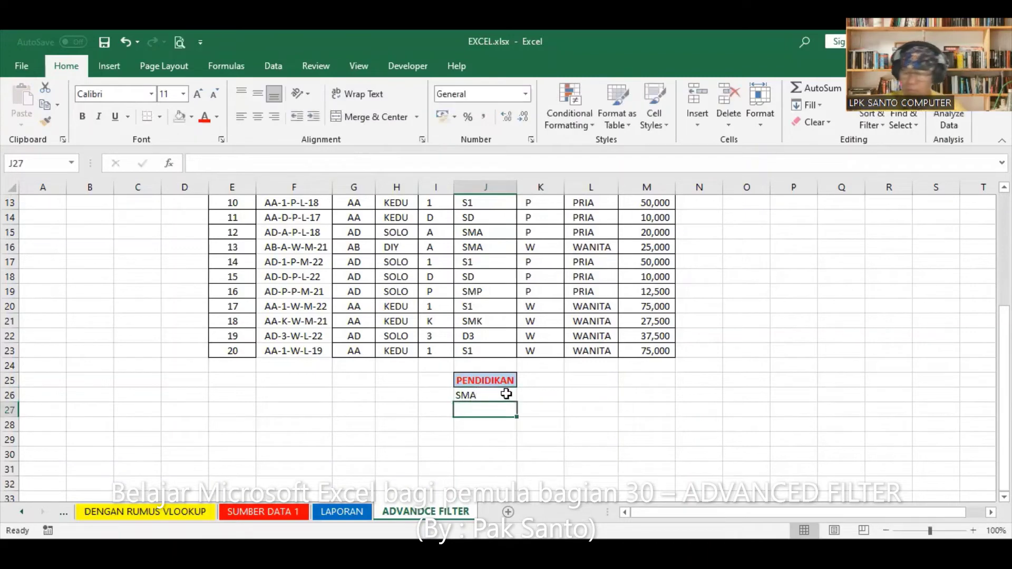
left_click(505, 394)
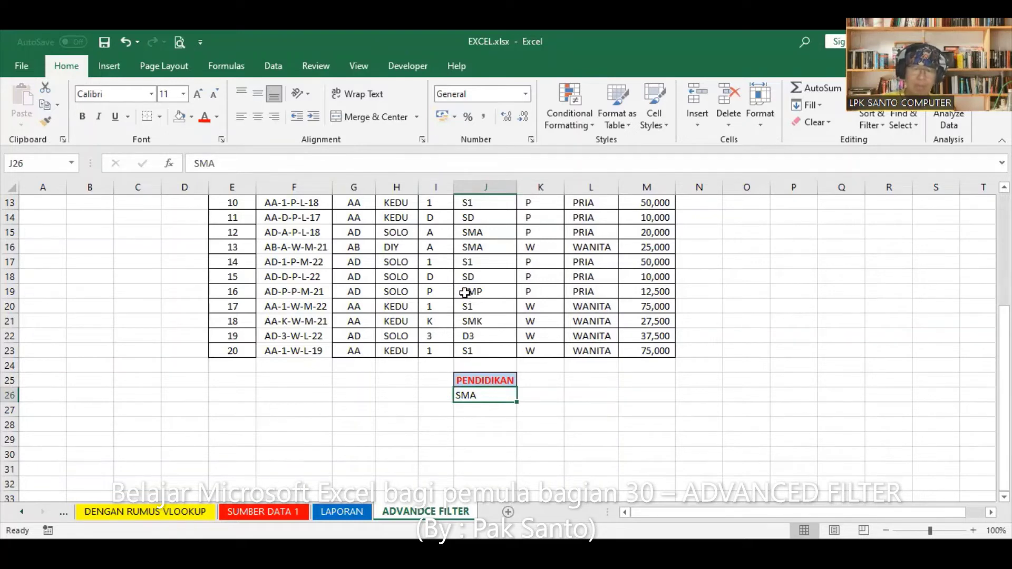
Give the J25:J26 criteria cells a light yellow fill from More Colors
left_click_drag(474, 378, 480, 393)
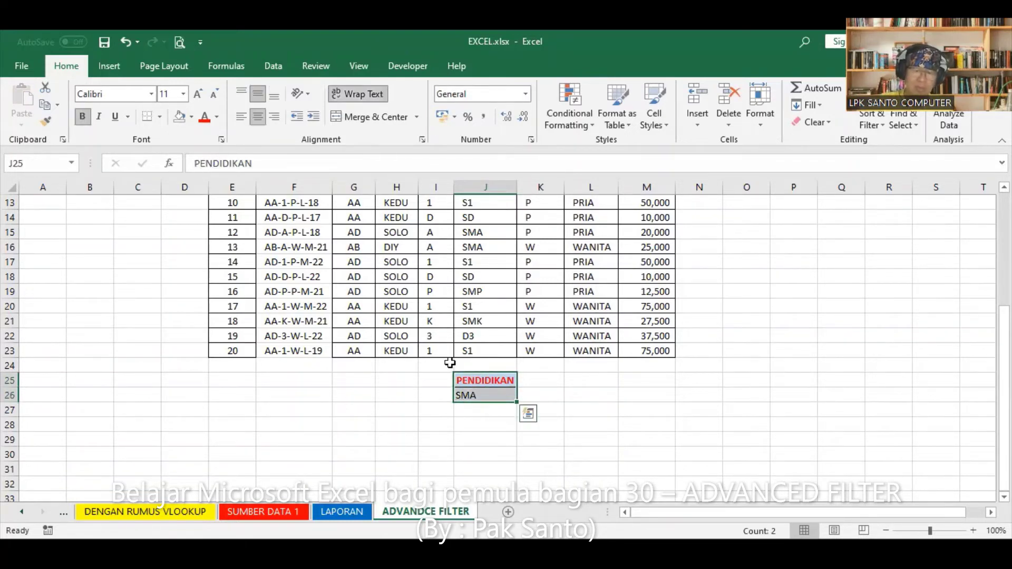
left_click(191, 116)
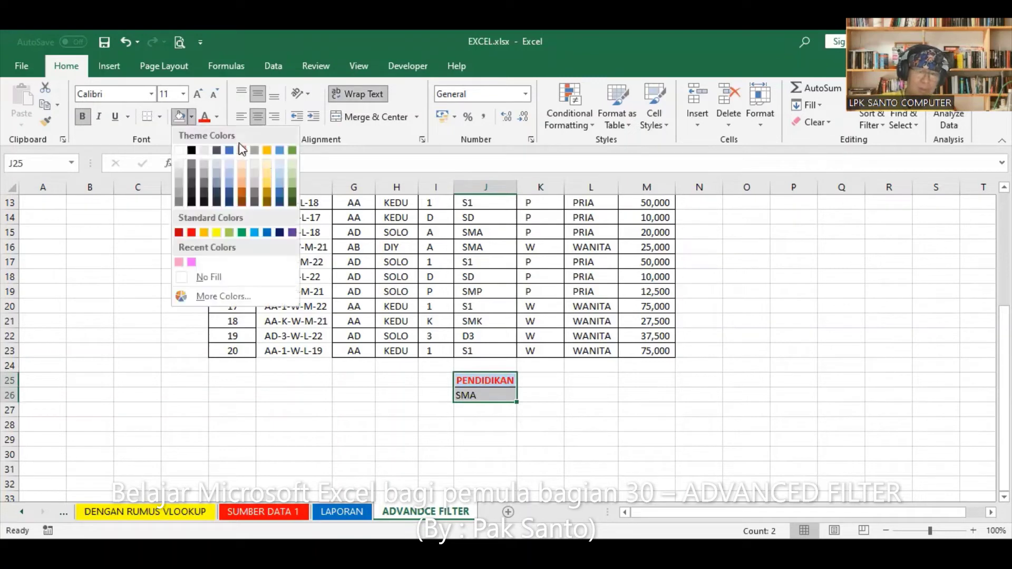
left_click(220, 280)
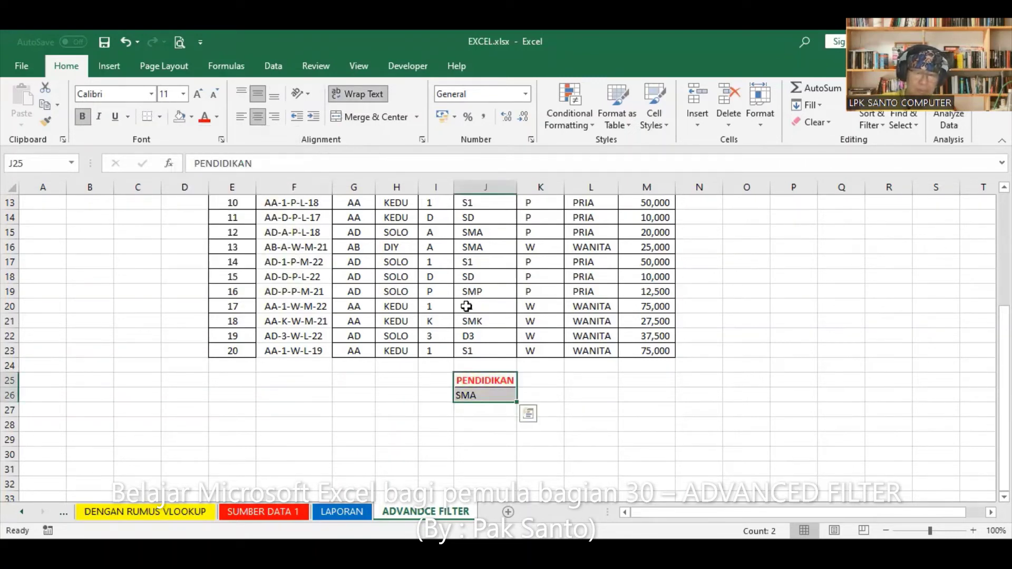
left_click(192, 117)
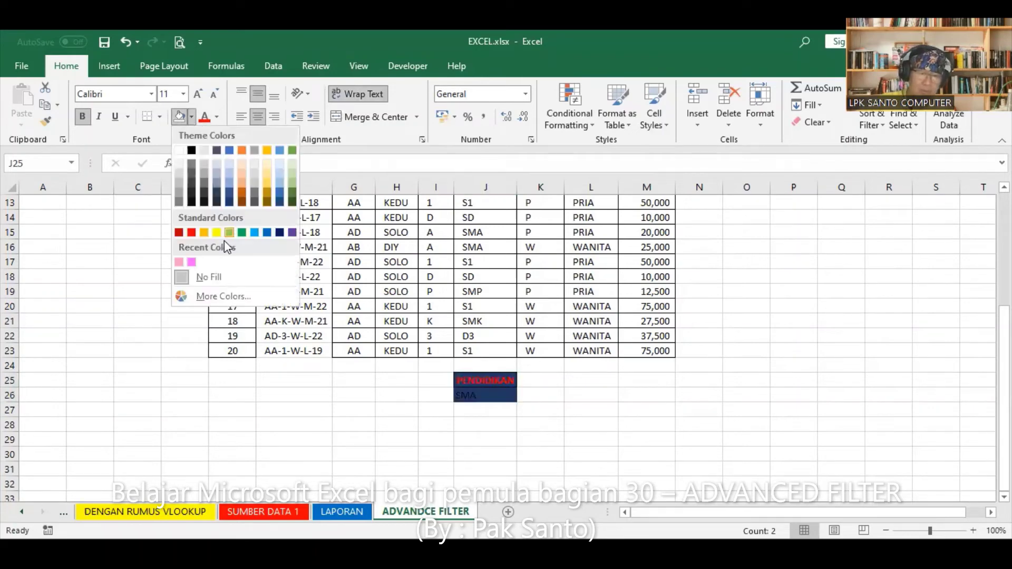
left_click(220, 297)
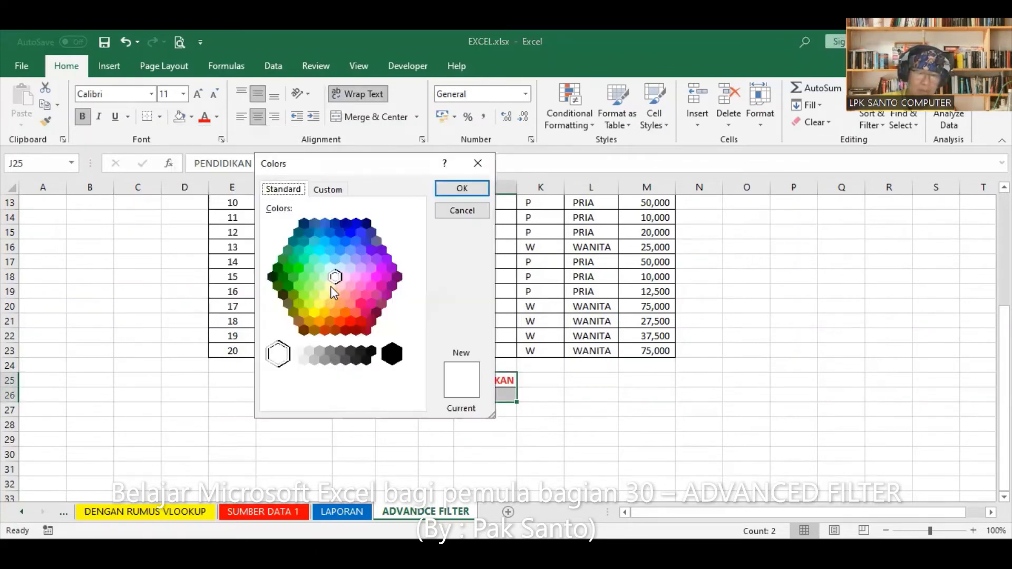
left_click(471, 191)
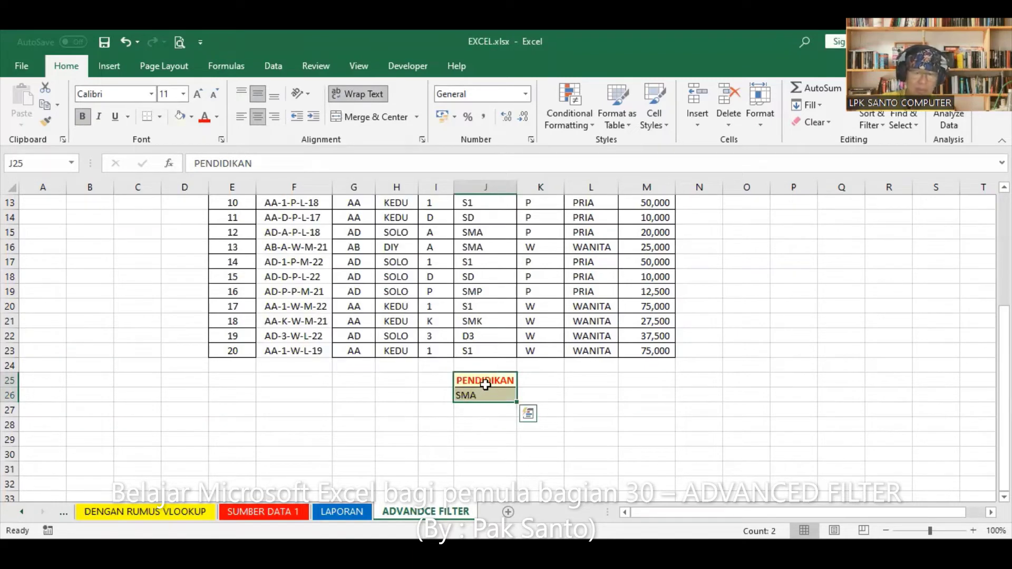
left_click(492, 414)
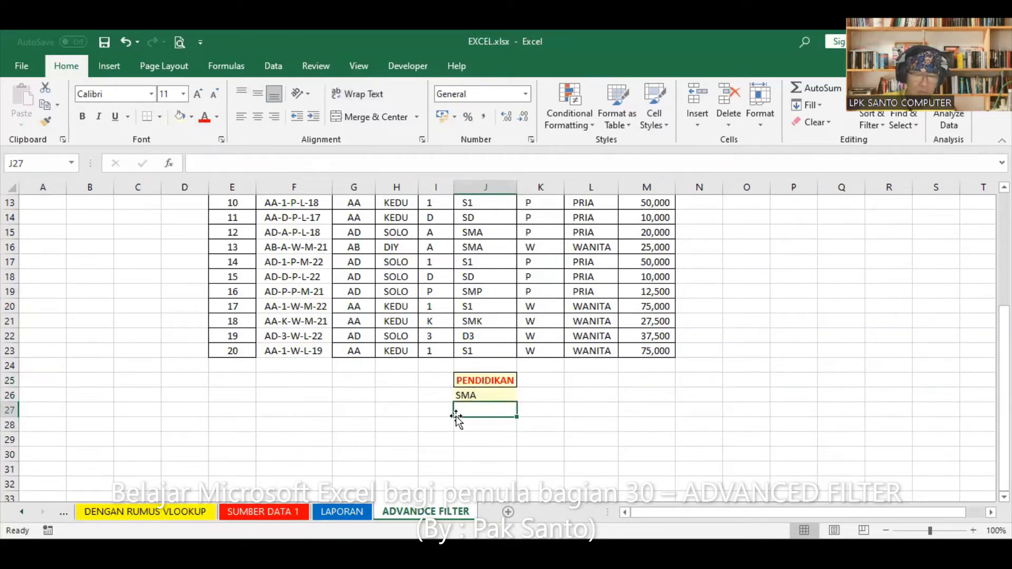
Shade cell E27 light yellow and inspect formulas in the data table
left_click(228, 405)
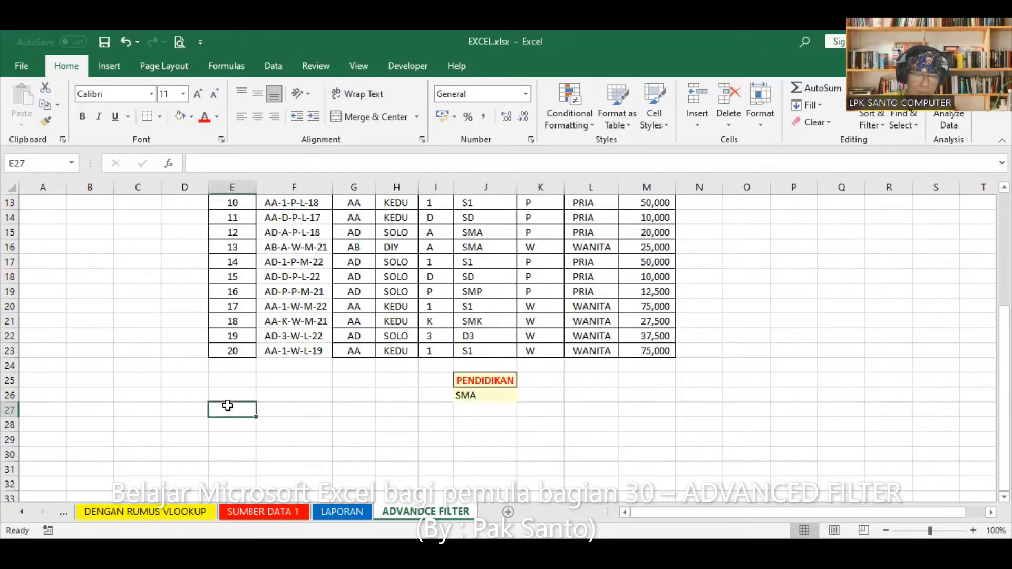
left_click(179, 116)
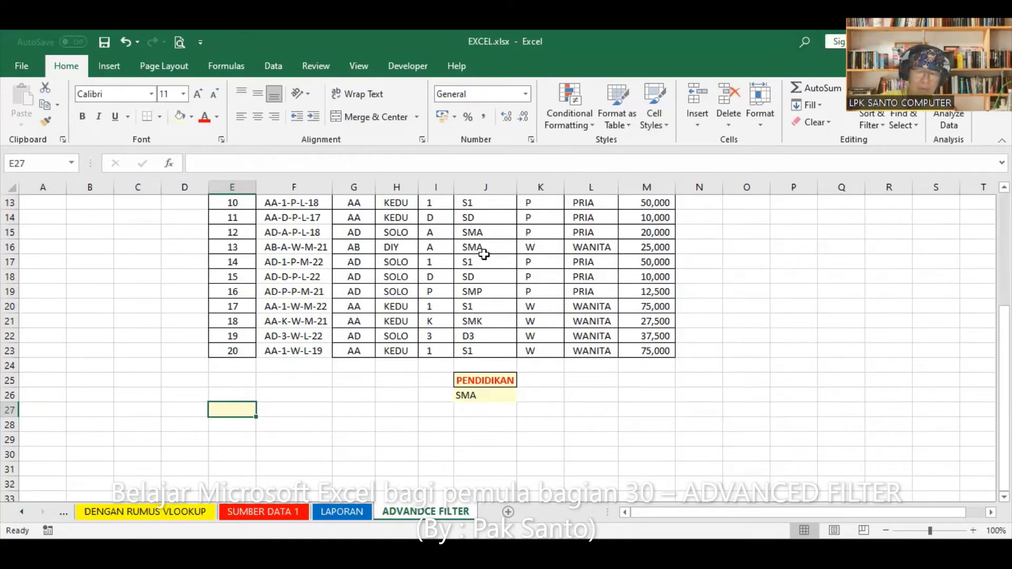
left_click(404, 262)
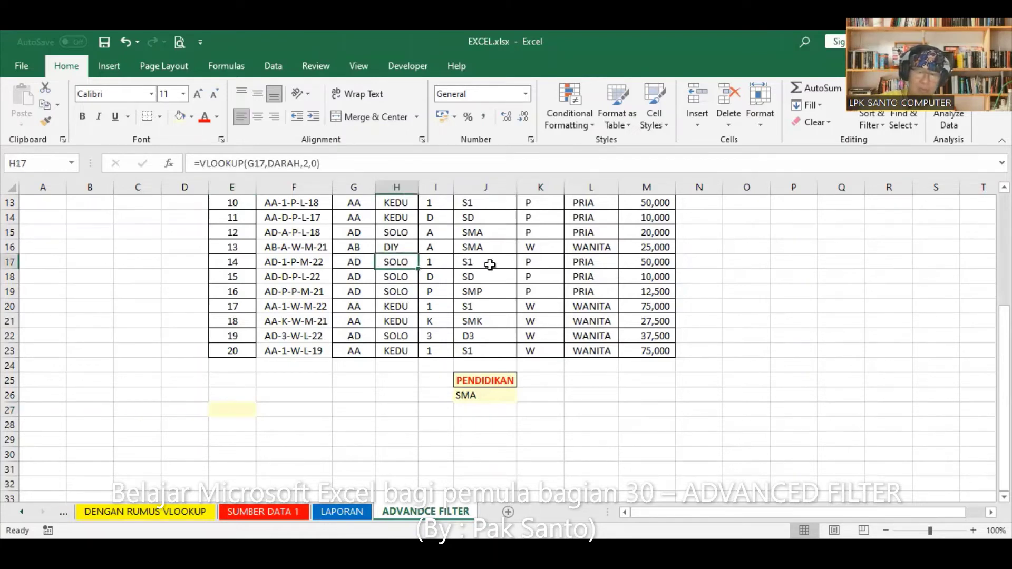
left_click(572, 263)
left_click(401, 276)
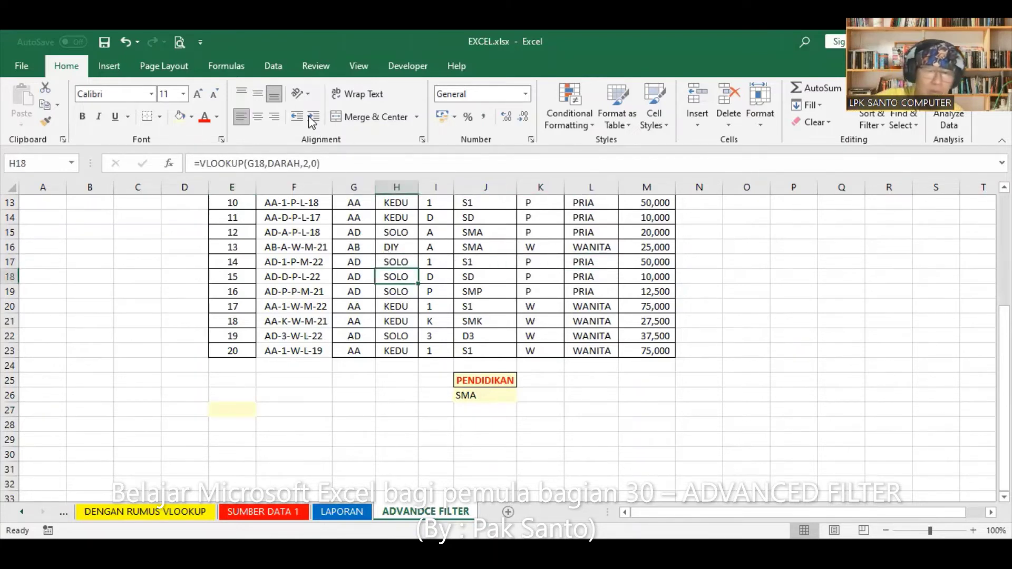
Open Advanced Filter and choose Copy to another location
left_click(273, 66)
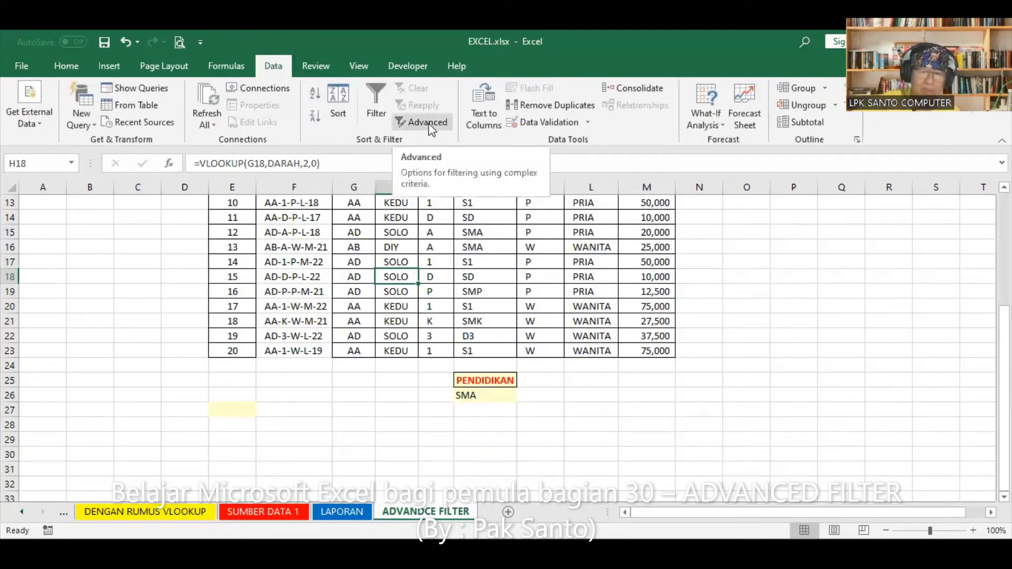
left_click(428, 123)
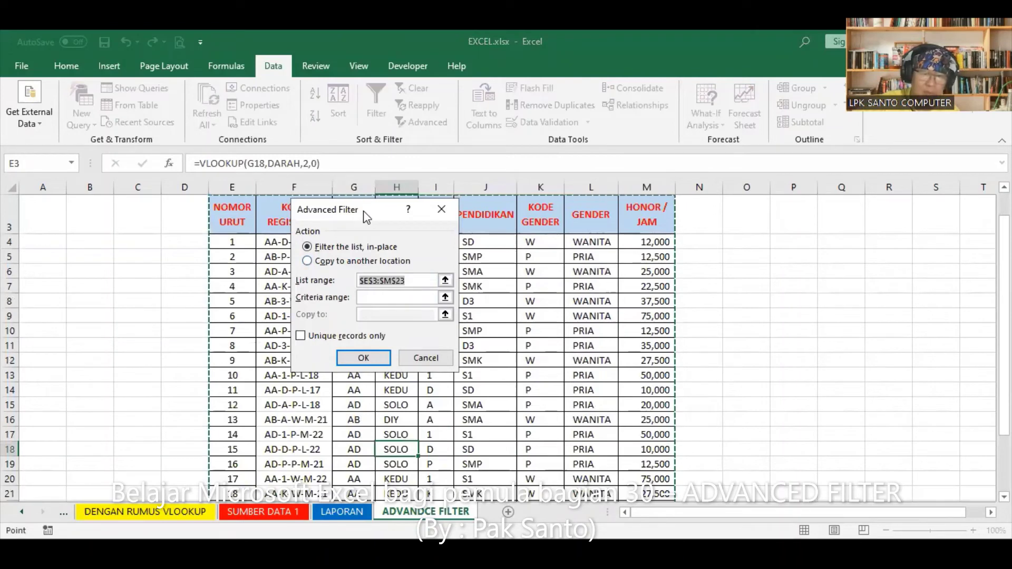
left_click_drag(367, 216, 152, 235)
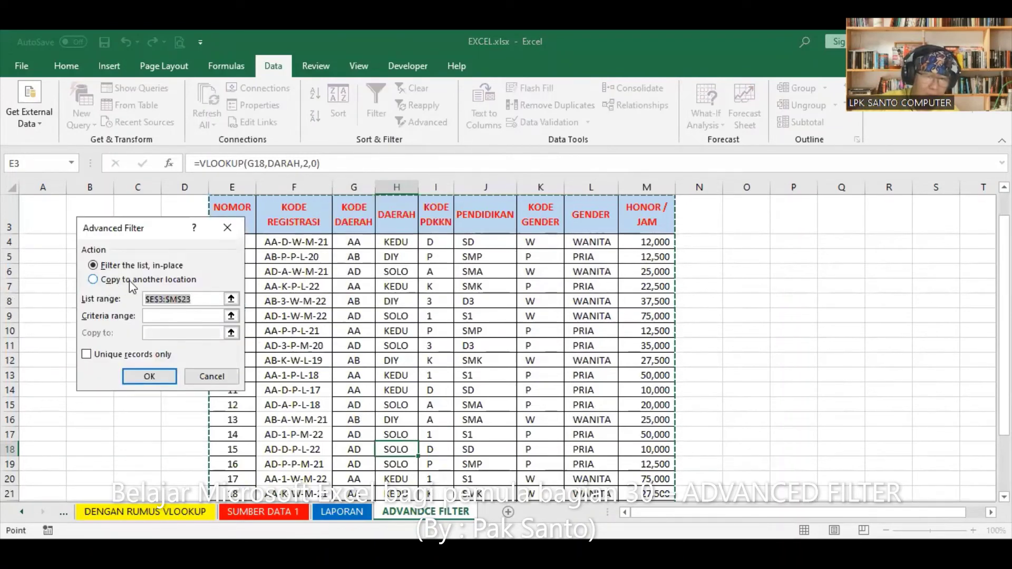
left_click(94, 279)
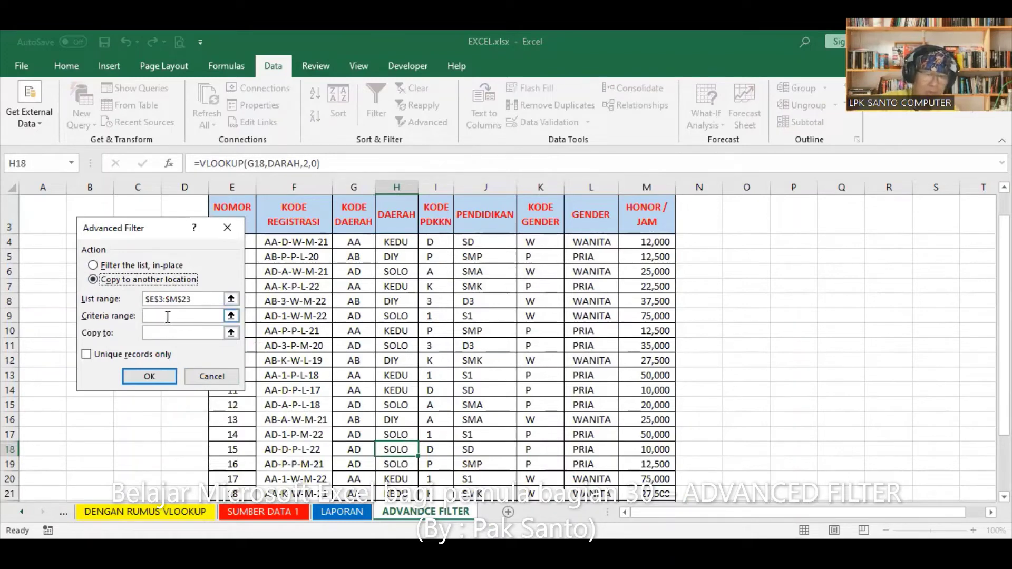
Set criteria $J$25:$J$26 and destination $E$27, then run the filter
left_click(168, 316)
scroll(490, 266, "down", 3)
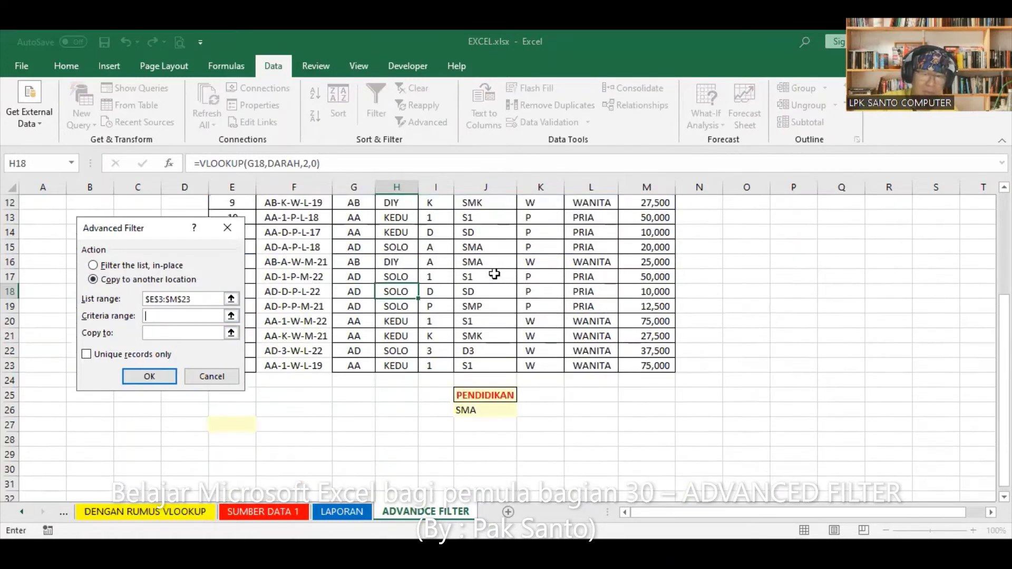
scroll(492, 274, "down", 1)
left_click(482, 352)
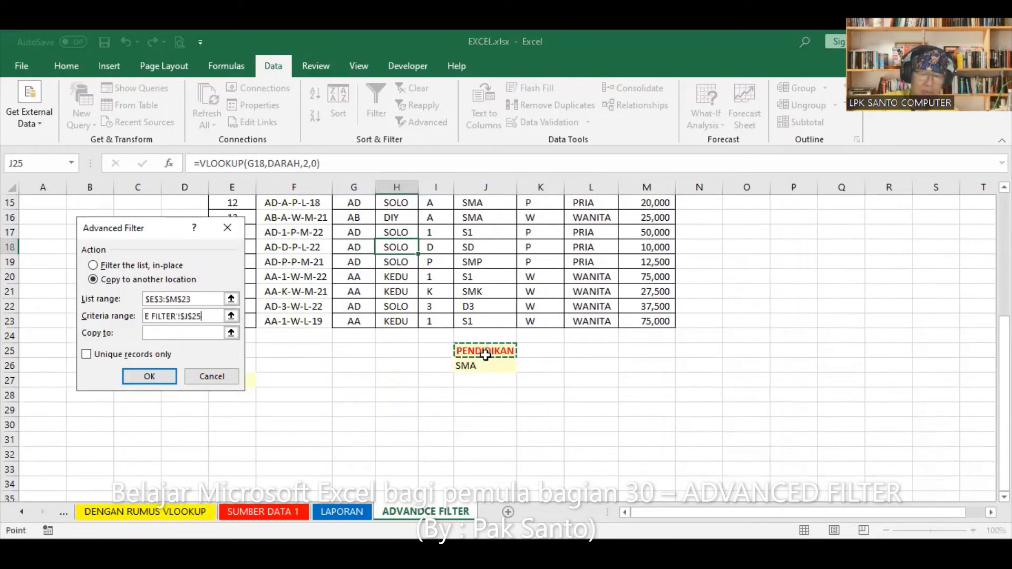
left_click_drag(471, 362, 481, 361)
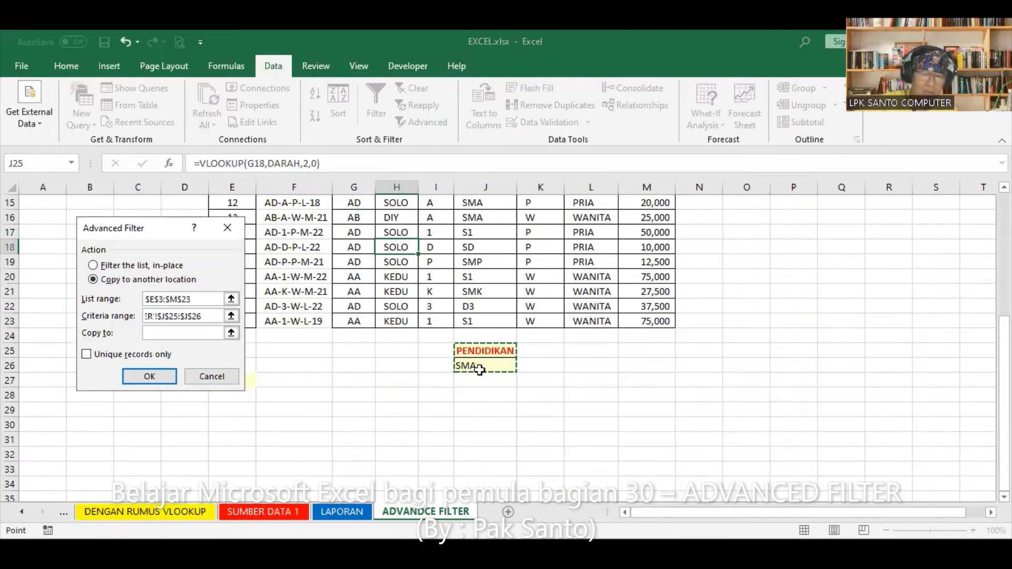
left_click(176, 333)
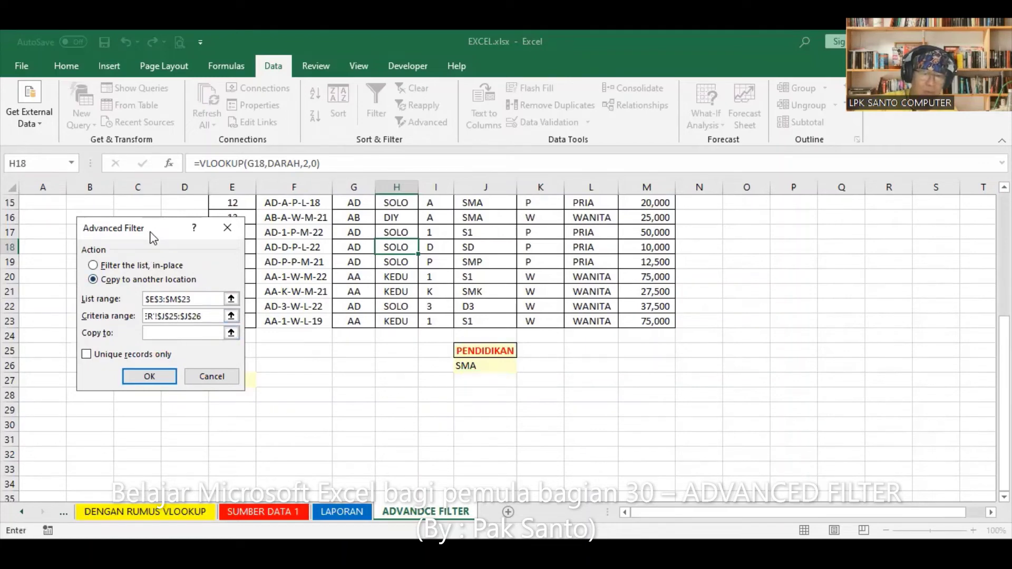
left_click_drag(636, 227, 636, 216)
left_click(243, 380)
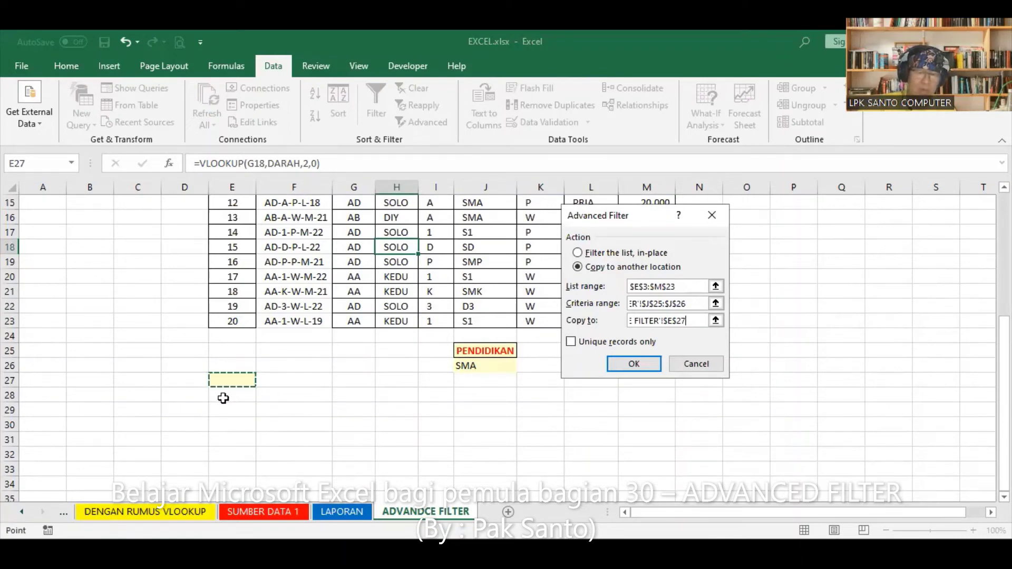
left_click(637, 365)
scroll(422, 354, "down", 2)
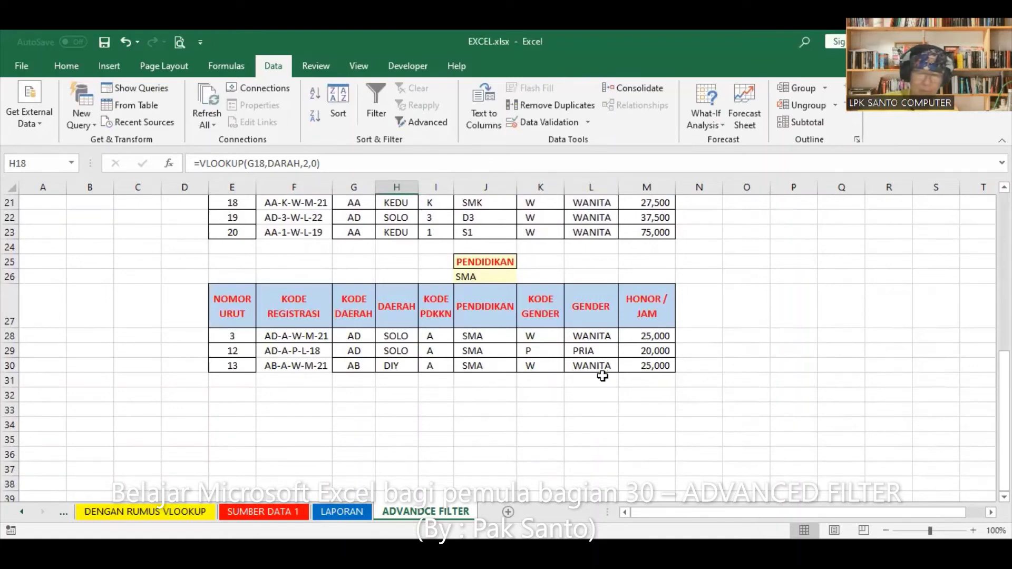
Copy GENDER from L27 into J32 and WANITA from L28 into J33
left_click(589, 311)
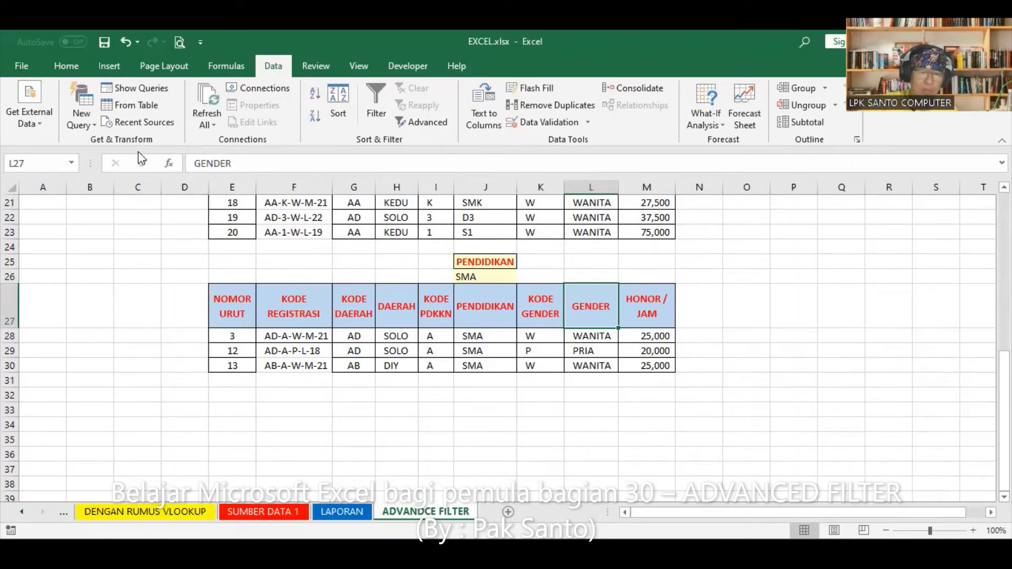
left_click(66, 69)
left_click(45, 104)
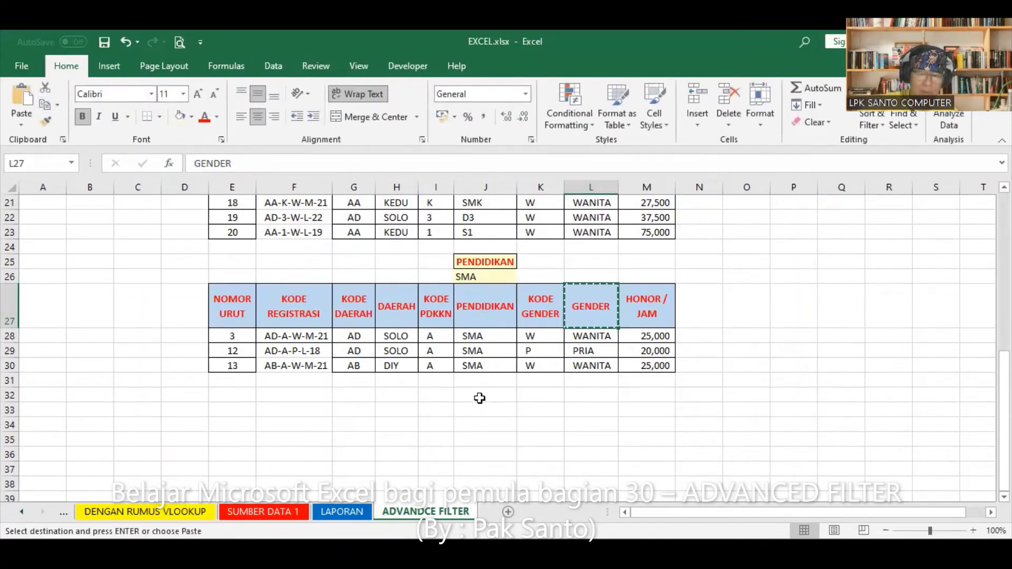
left_click(476, 396)
left_click(21, 100)
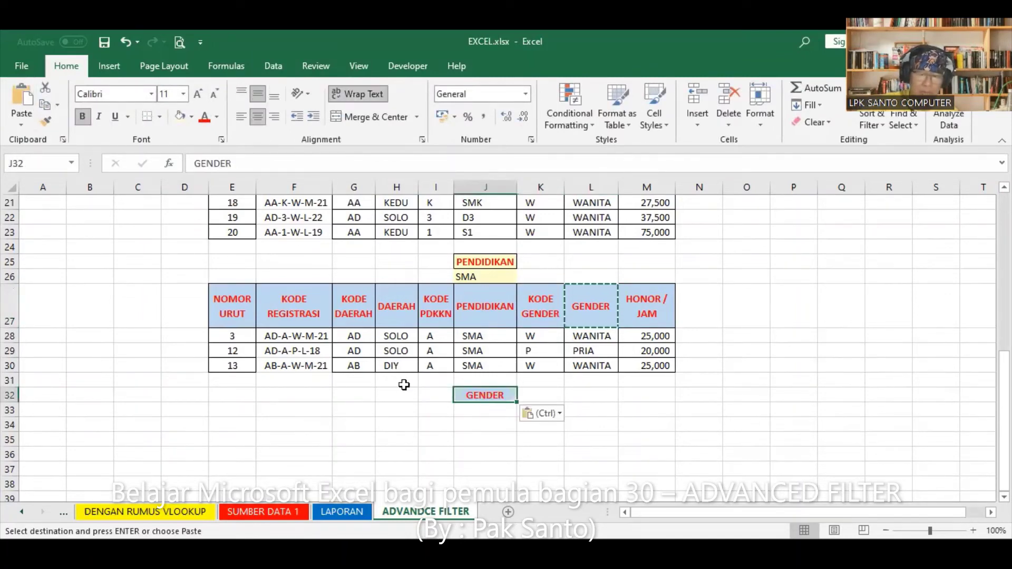
left_click(479, 412)
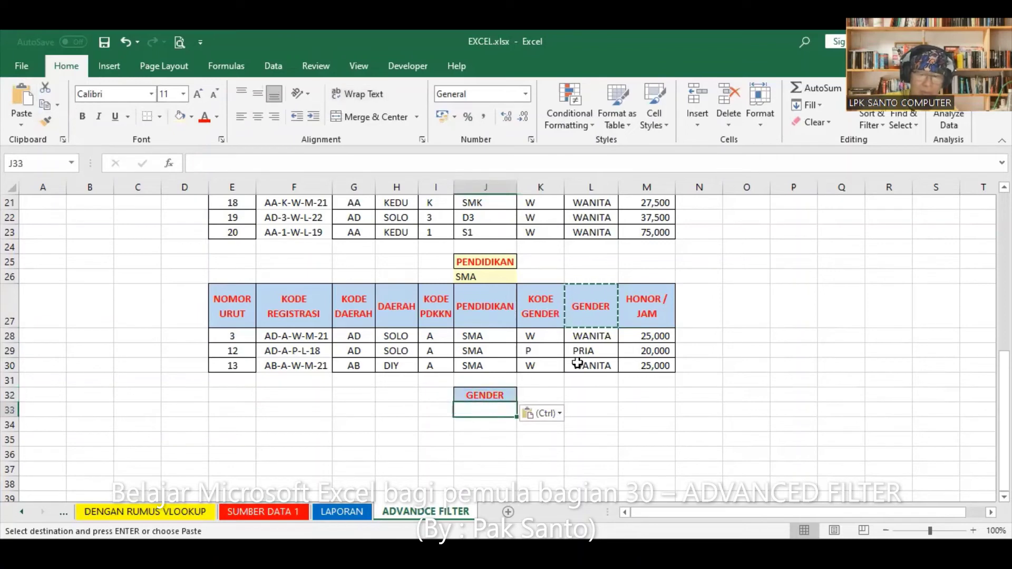
left_click(601, 338)
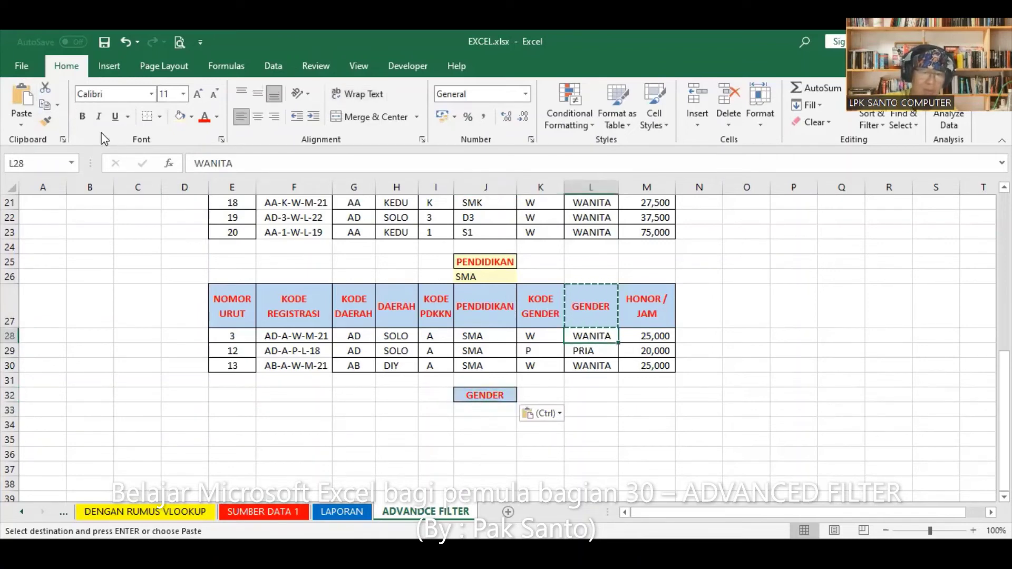
left_click(45, 105)
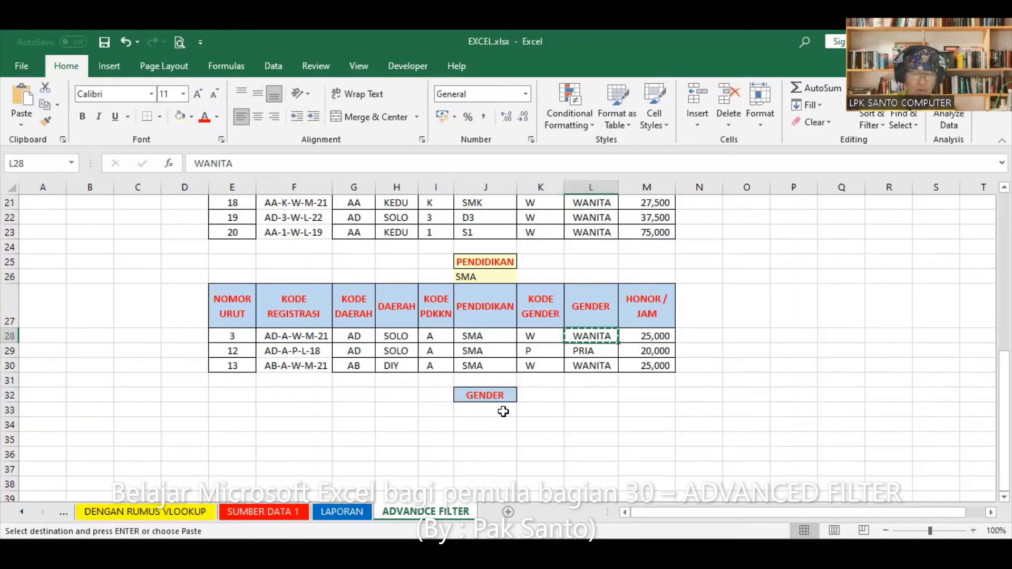
left_click(483, 410)
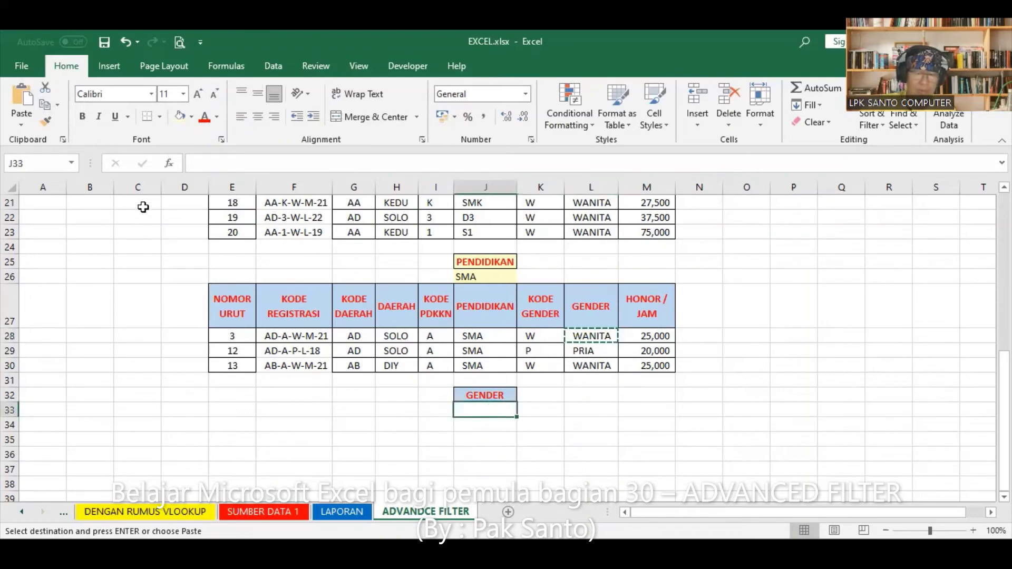
left_click(22, 98)
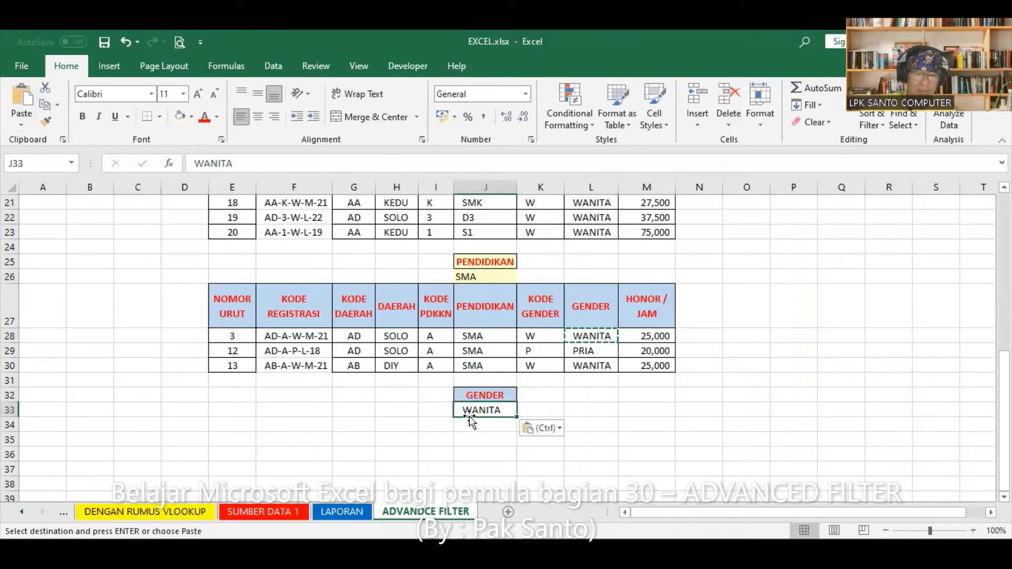
Give the J32:J33 criteria cells a light yellow fill
left_click_drag(498, 395, 484, 410)
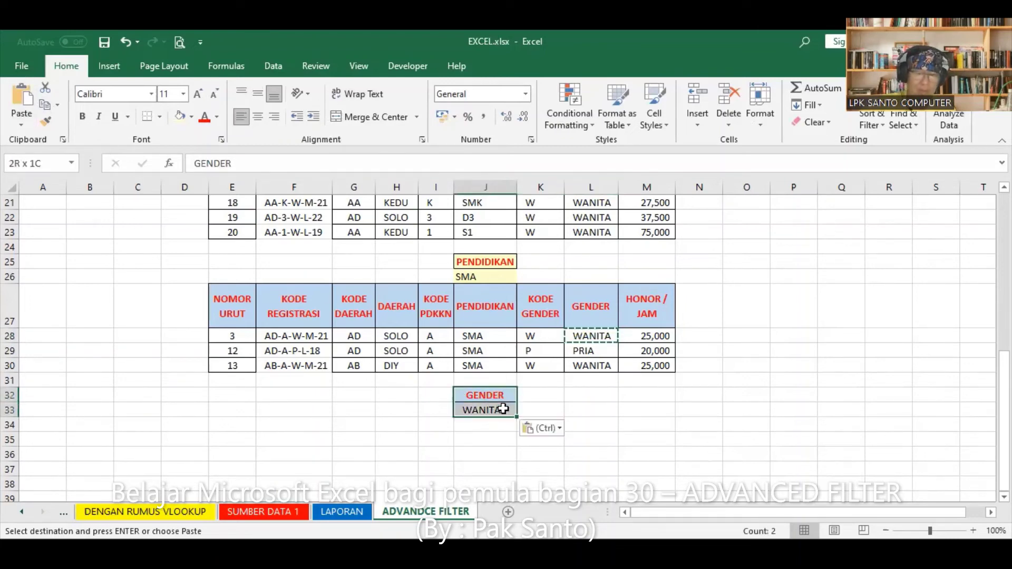
left_click(179, 117)
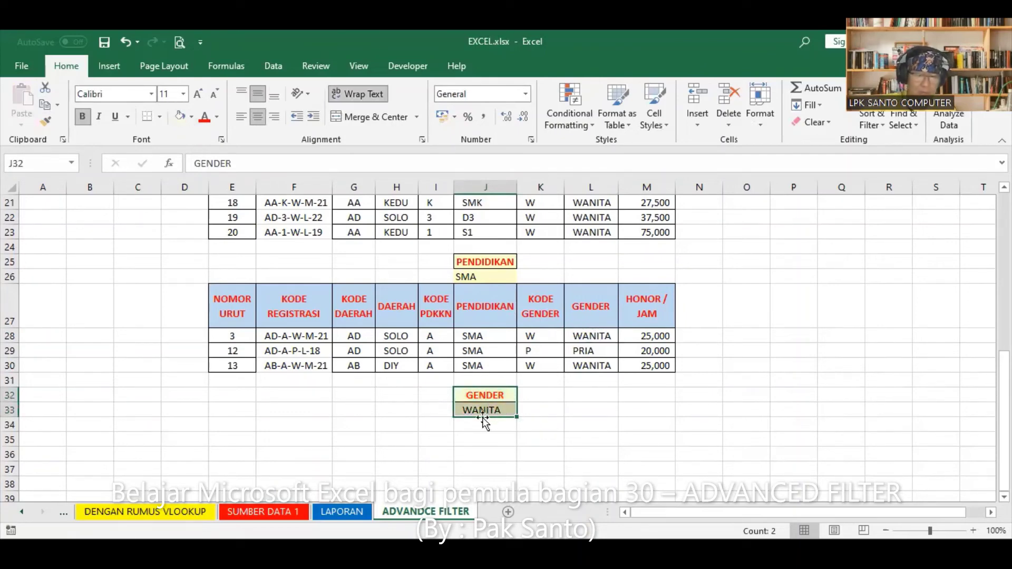
left_click(232, 424)
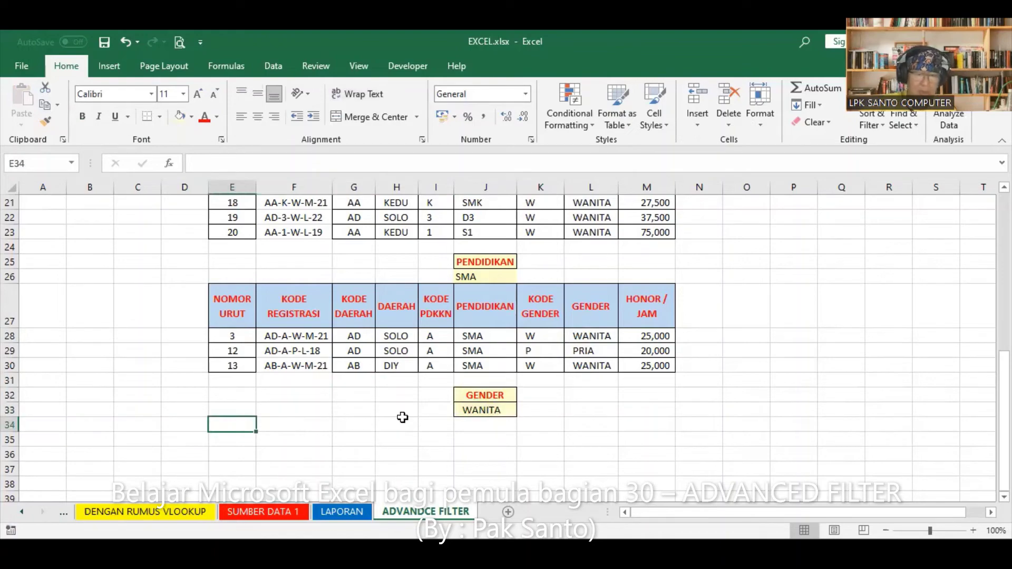
scroll(534, 361, "up", 4)
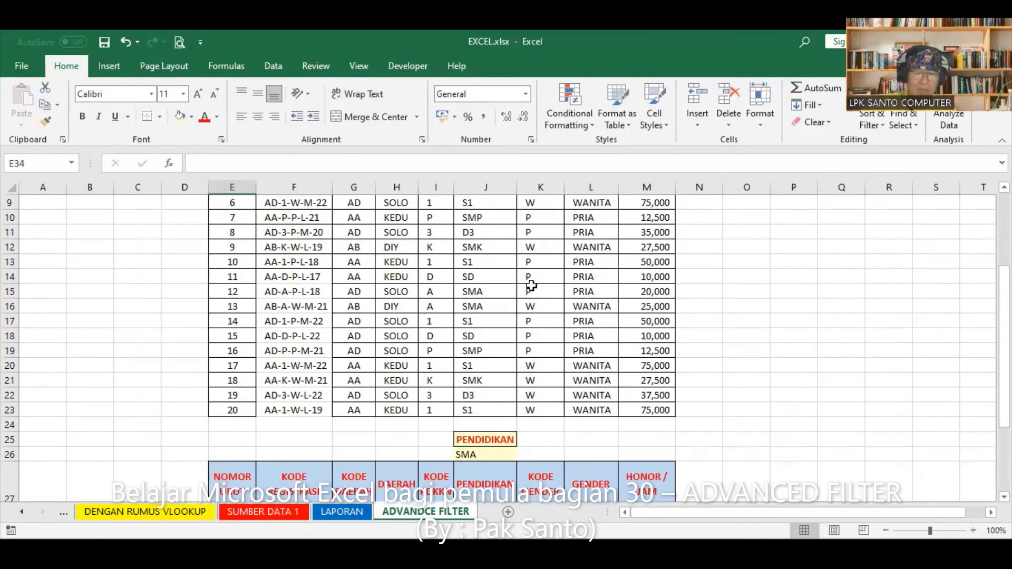
Open Advanced Filter on the main table with Copy to another location
left_click(535, 291)
left_click(269, 66)
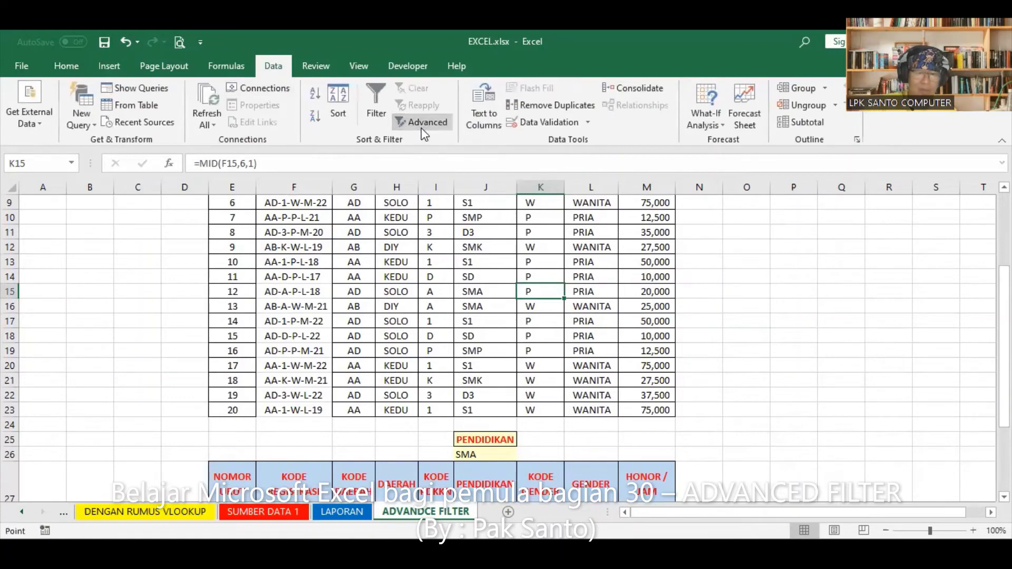
left_click(422, 128)
left_click(578, 267)
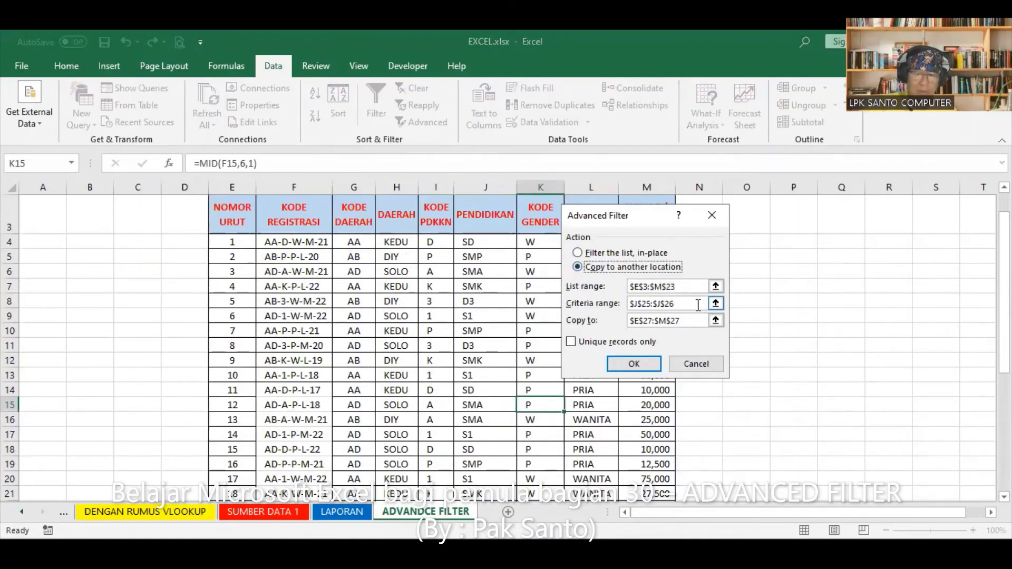
Clear the old criteria range and output destination in the dialog
scroll(698, 304, "down", 2)
left_click_drag(698, 304, 631, 305)
key("BackSpace")
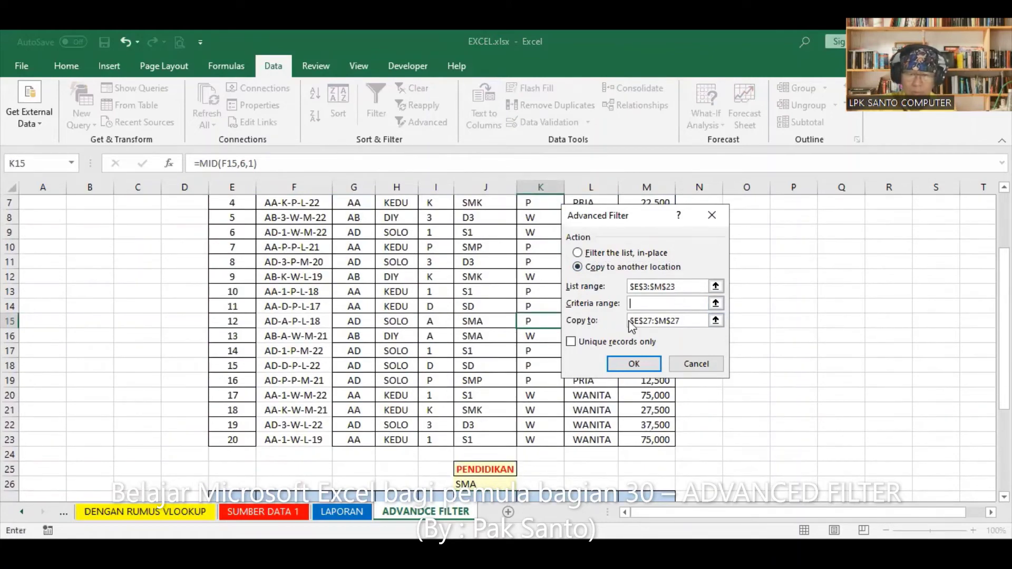
scroll(697, 319, "down", 1)
left_click_drag(697, 320, 631, 319)
key("BackSpace")
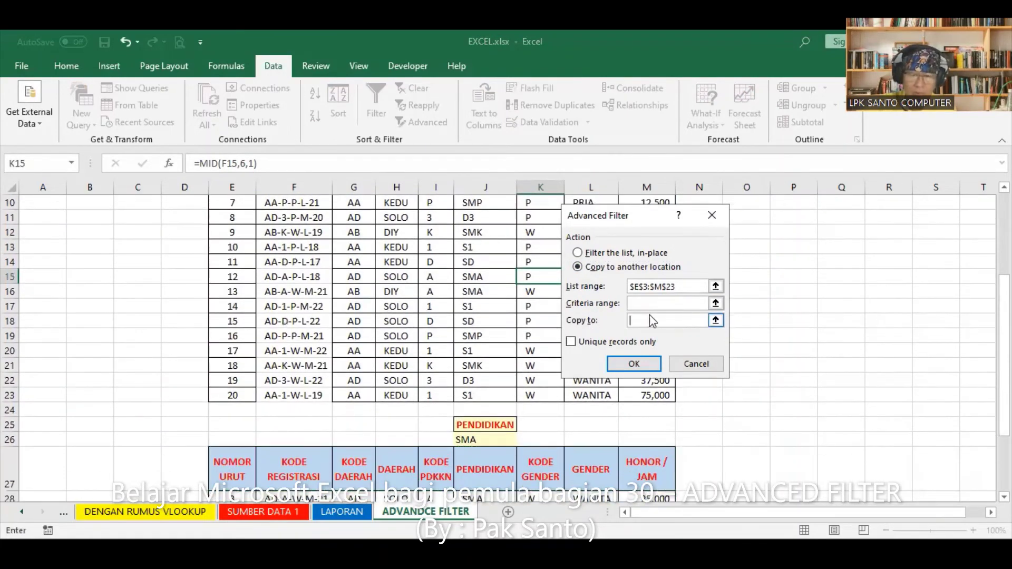
scroll(498, 318, "down", 2)
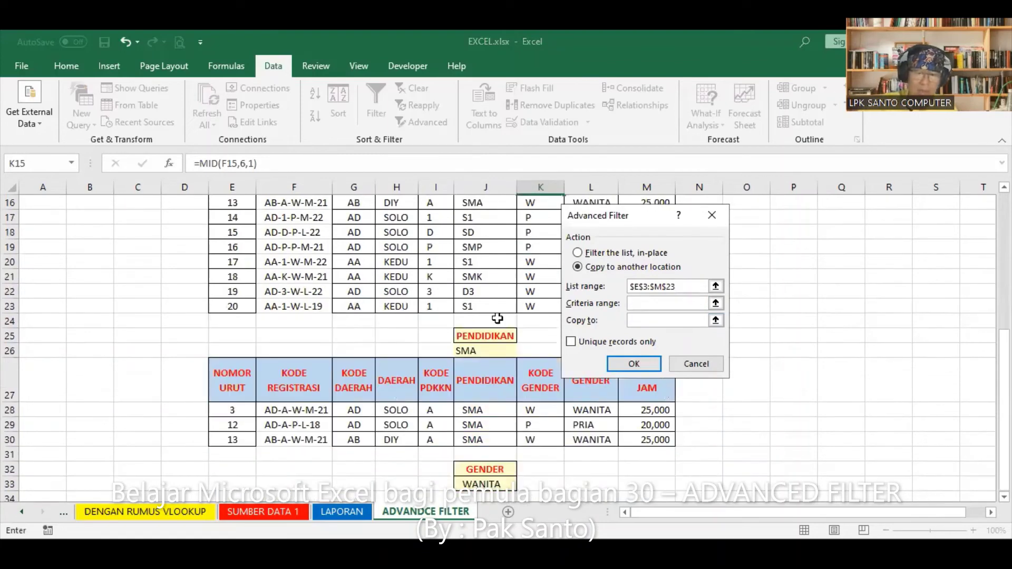
scroll(486, 417, "down", 1)
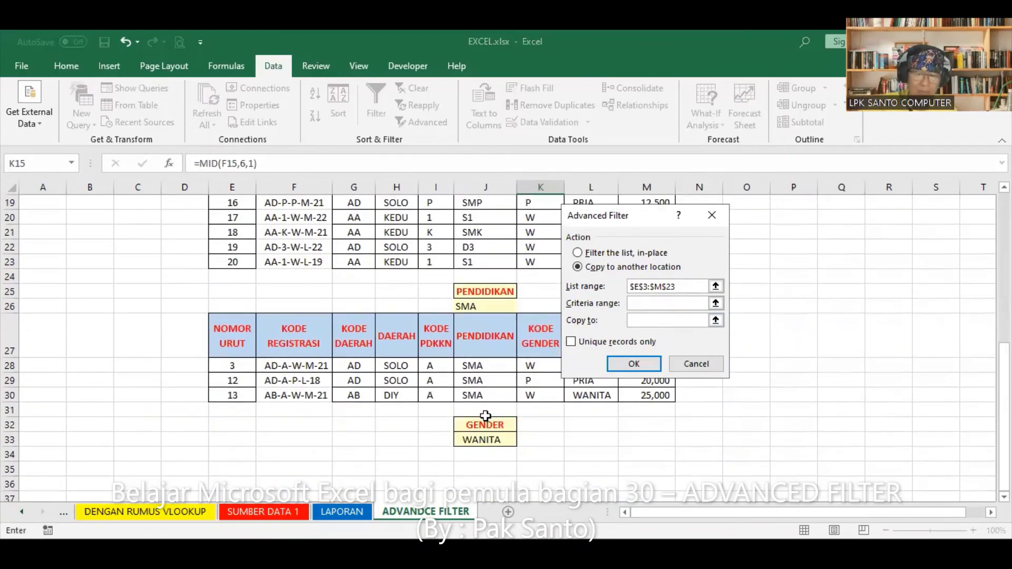
Set criteria $J$32:$J$33 and output $E$34, then run the filter
left_click(485, 416)
left_click_drag(485, 416, 483, 440)
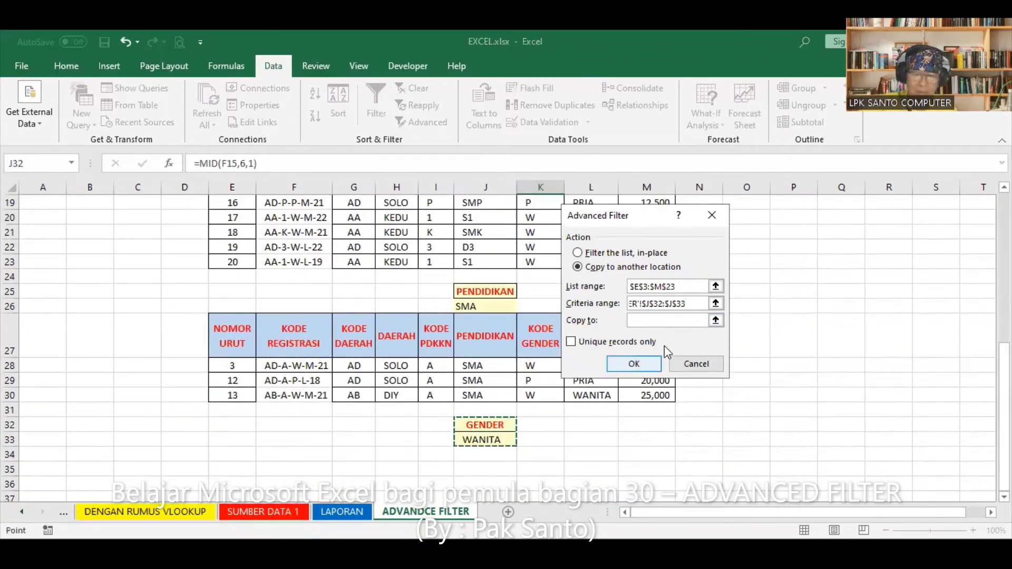
left_click(659, 320)
scroll(424, 333, "down", 2)
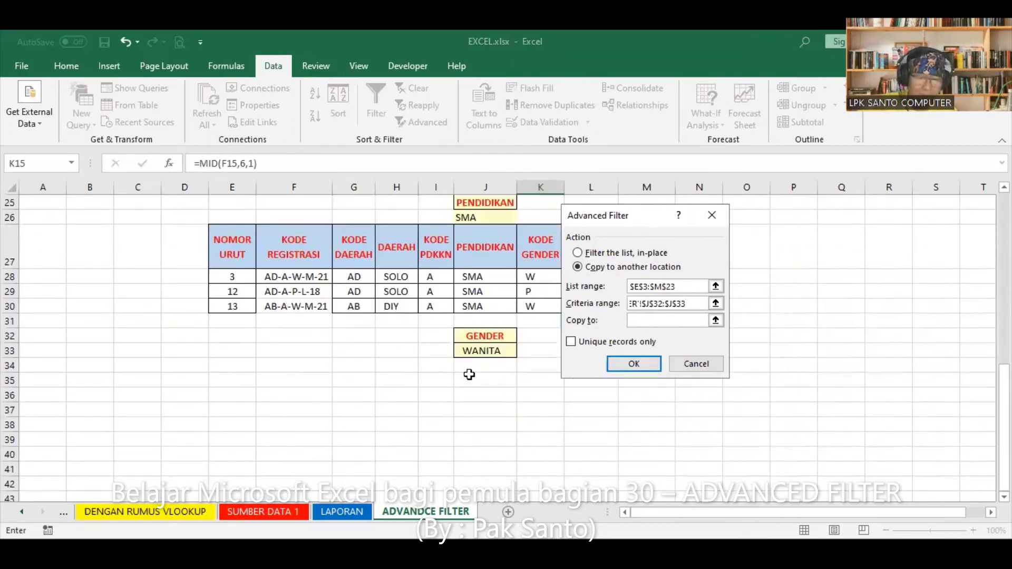
left_click(241, 369)
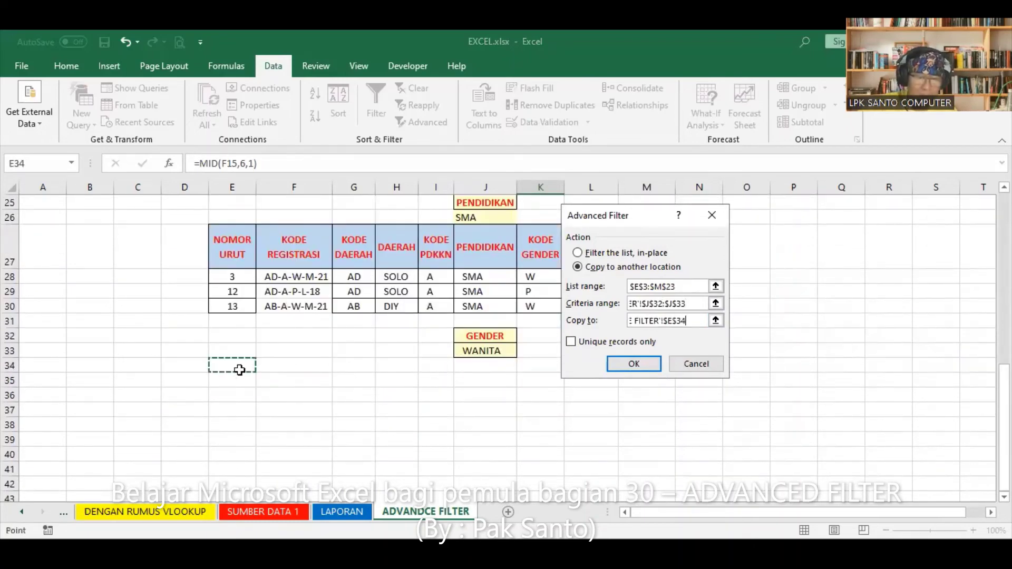
left_click(635, 364)
scroll(643, 348, "down", 3)
scroll(644, 352, "down", 2)
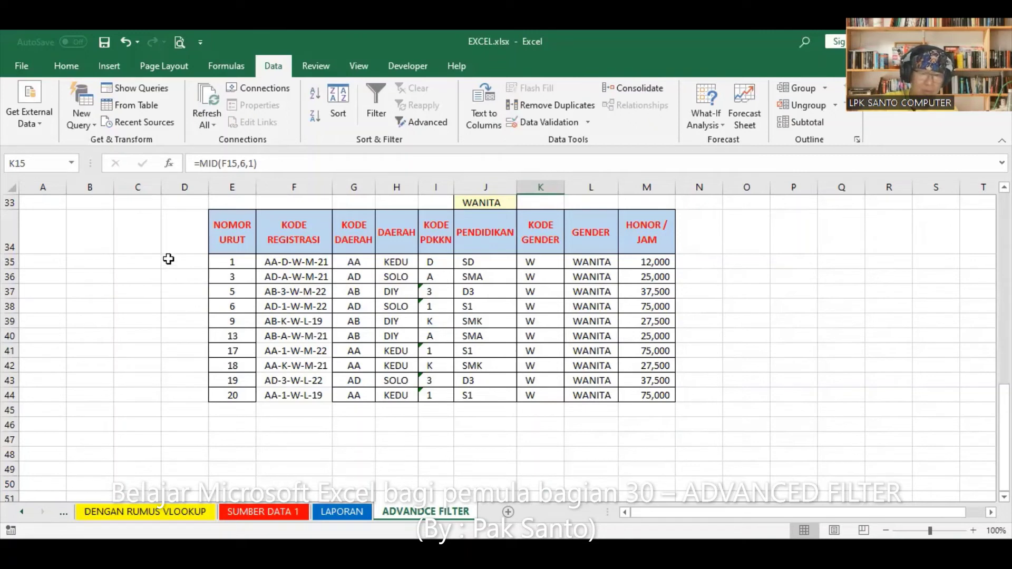
left_click(177, 262)
type("1")
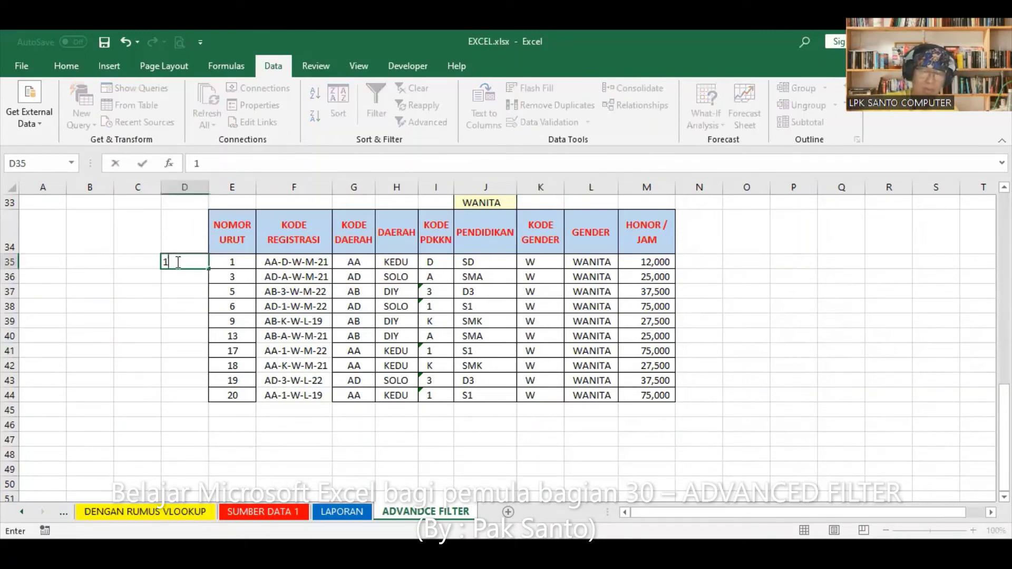
key("Return")
type("2")
key("Return")
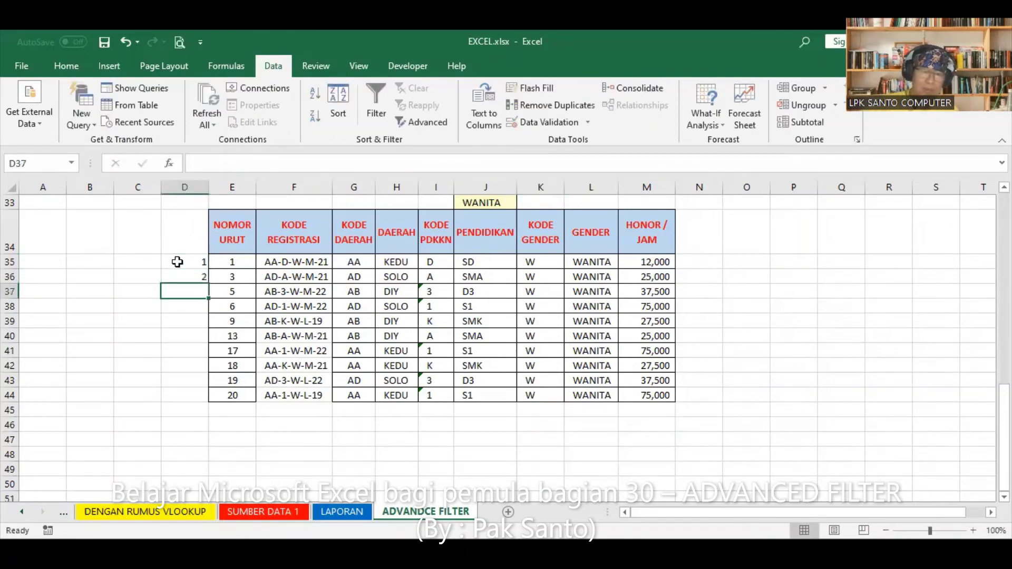
left_click_drag(177, 262, 193, 279)
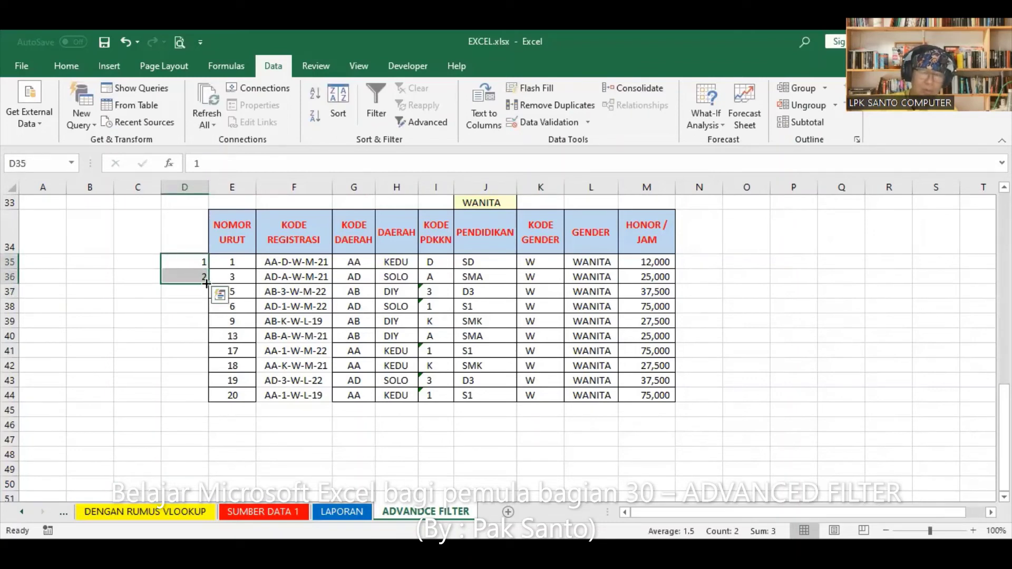
double_click(206, 283)
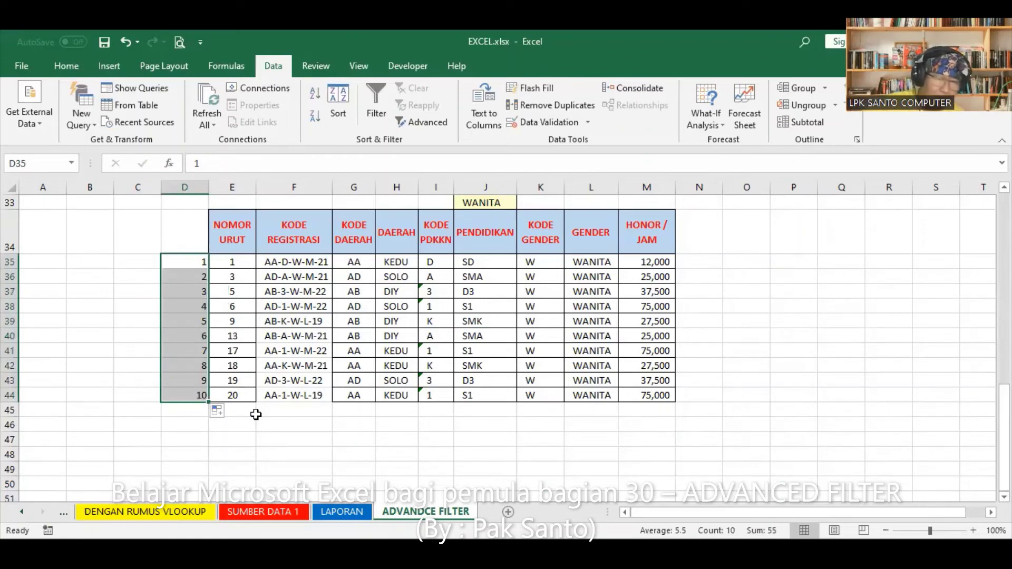
key("Delete")
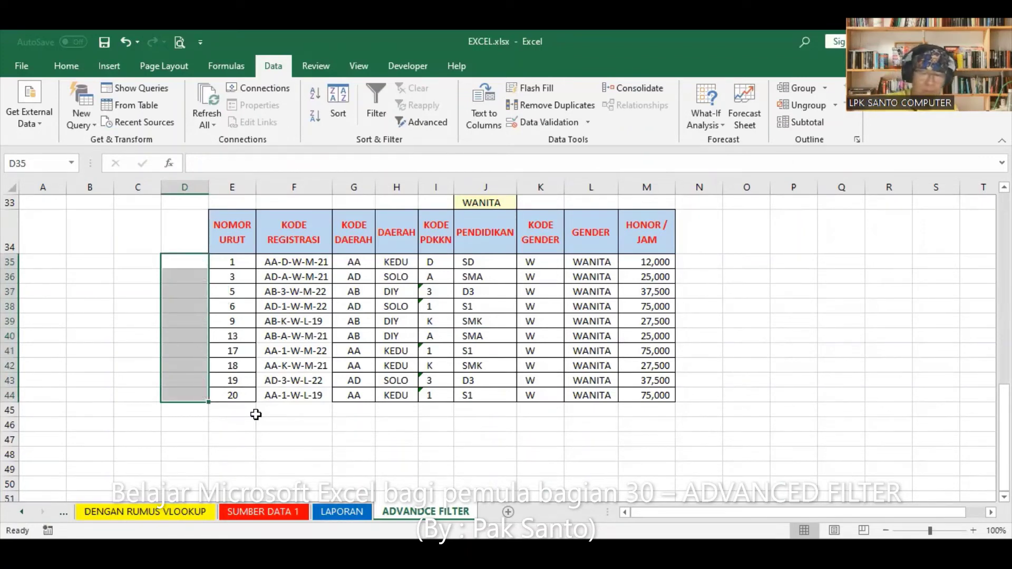
left_click(706, 415)
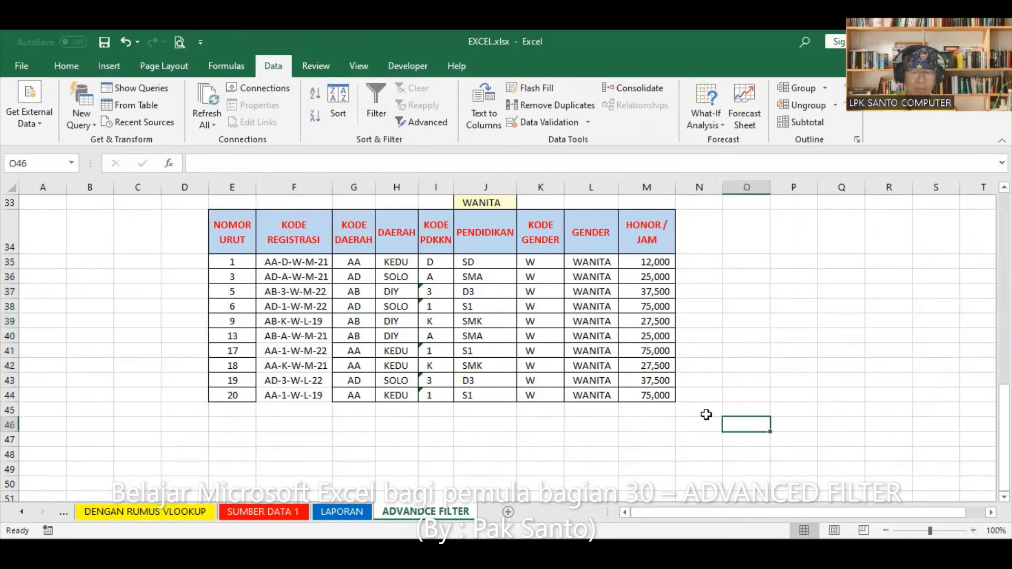
scroll(706, 414, "up", 4)
scroll(706, 415, "up", 3)
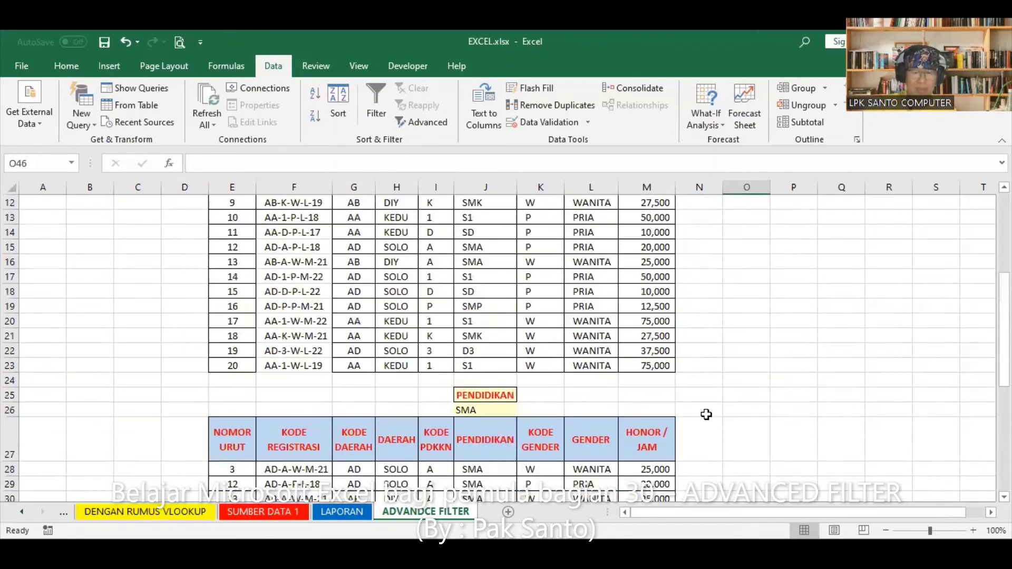
scroll(706, 415, "up", 3)
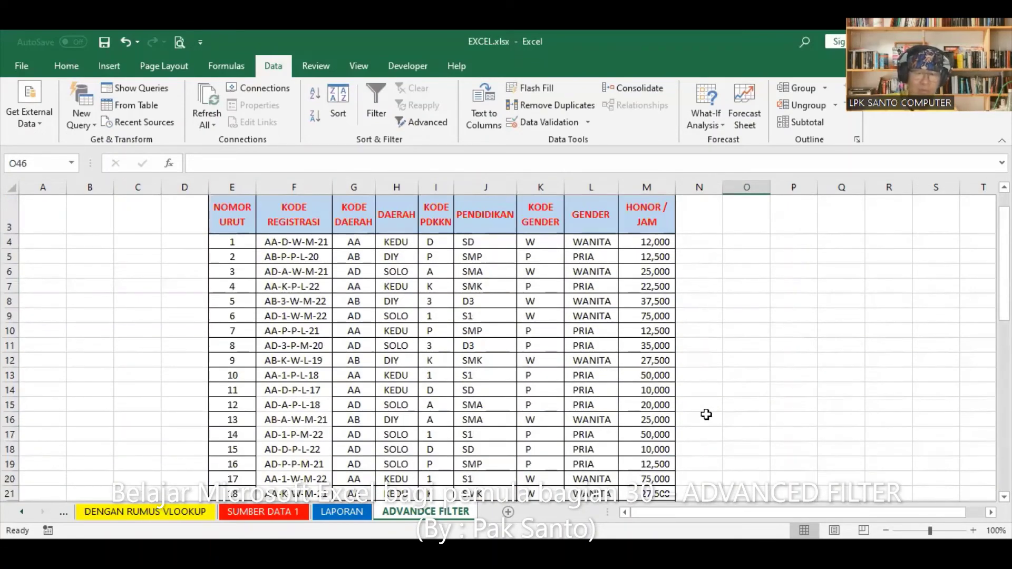
scroll(678, 353, "down", 2)
scroll(679, 353, "down", 2)
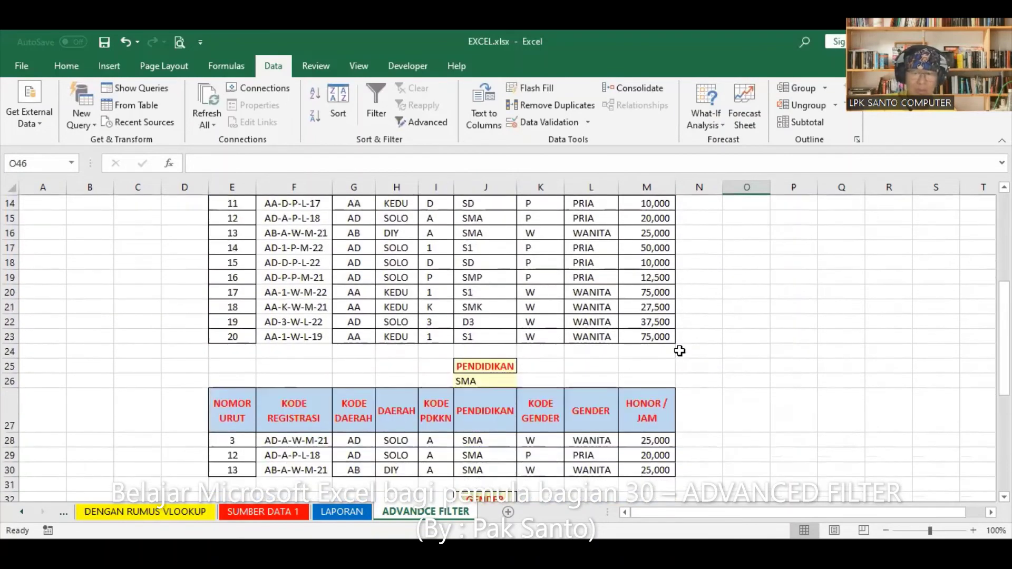
scroll(678, 357, "down", 1)
scroll(677, 365, "down", 3)
scroll(675, 367, "down", 1)
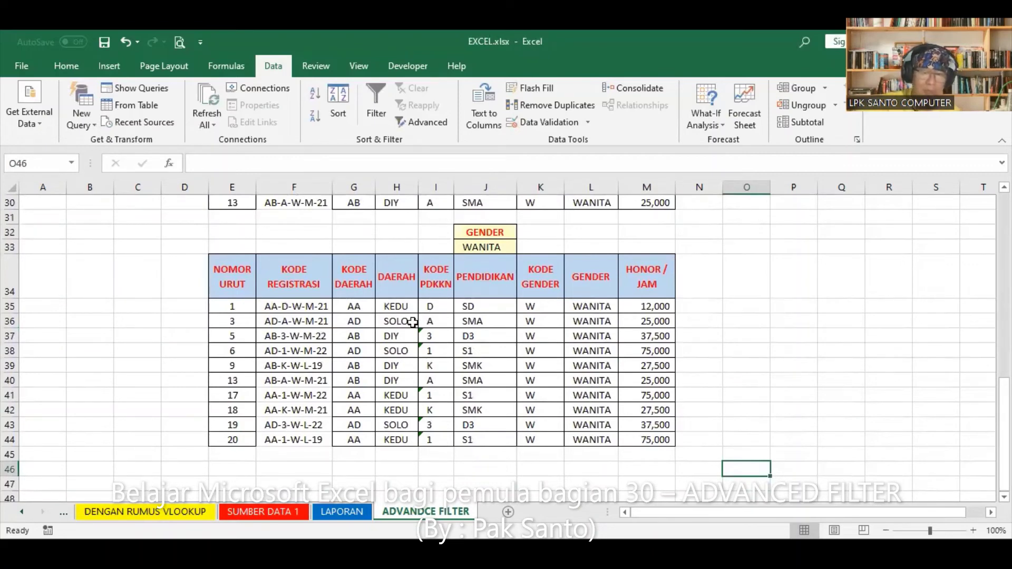
Build the KEDU criteria block by copying DAERAH into J46 and KEDU into J47
left_click(397, 276)
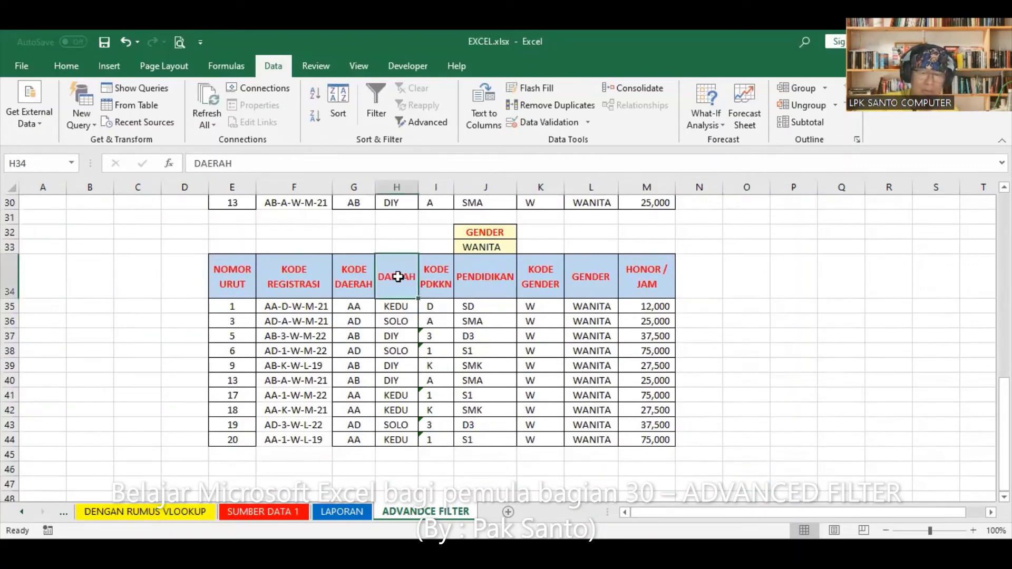
left_click(67, 67)
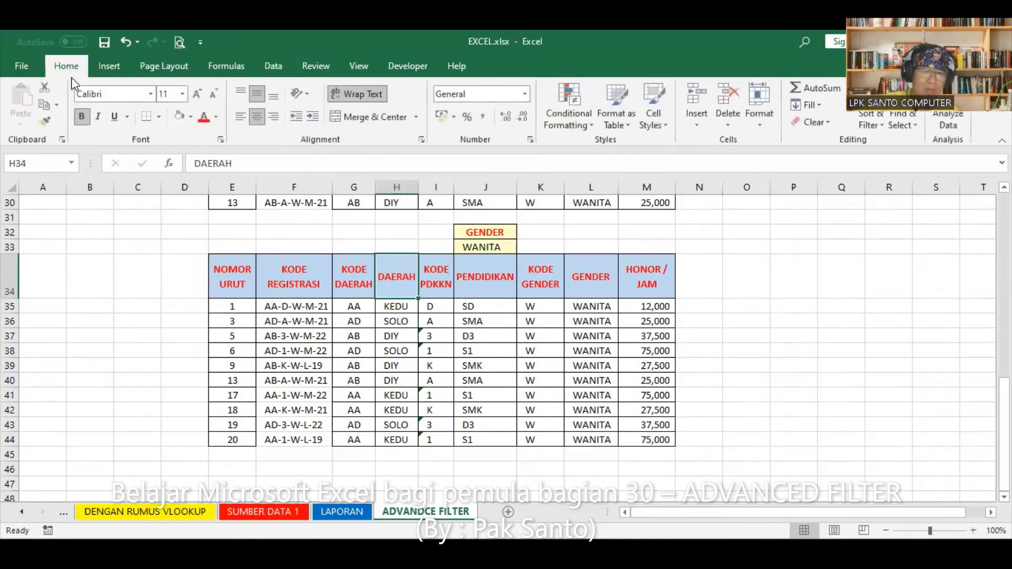
left_click(44, 108)
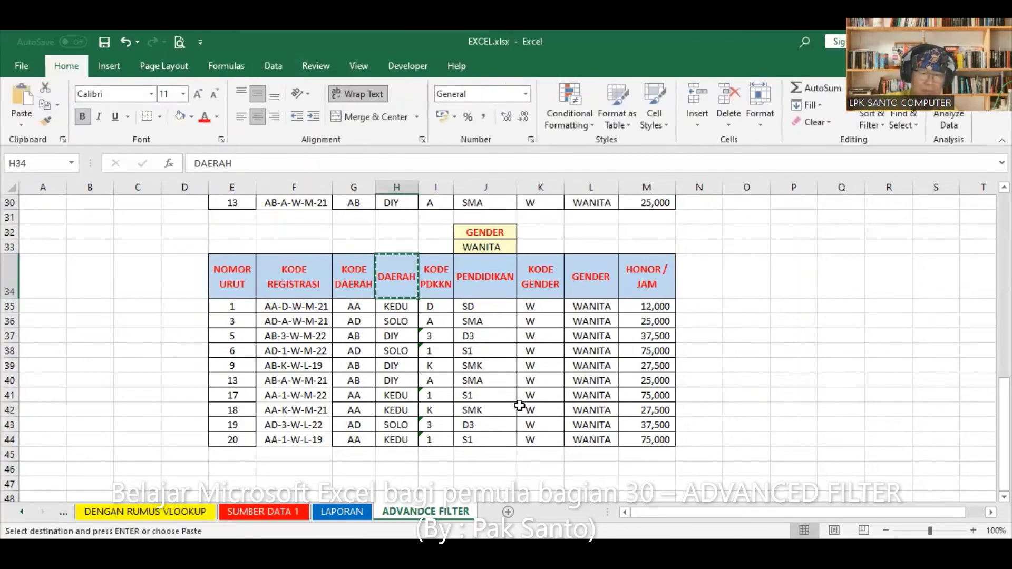
scroll(529, 416, "down", 2)
left_click(482, 350)
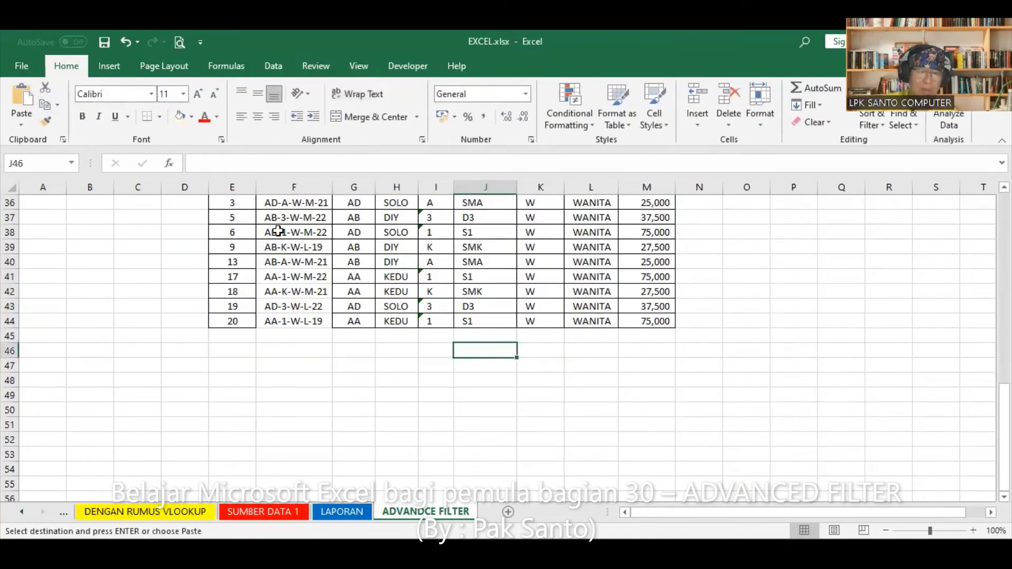
left_click(20, 100)
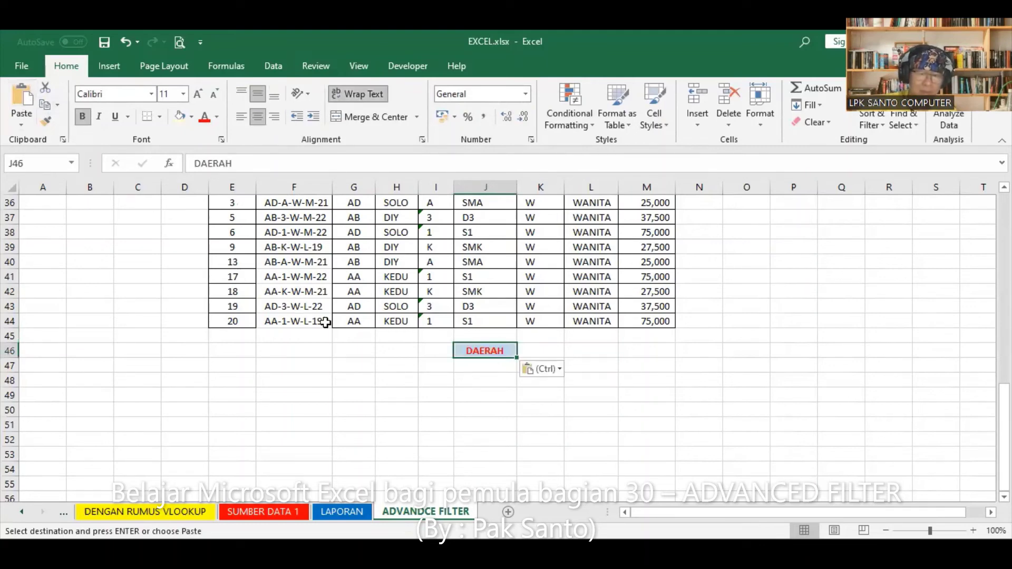
left_click(397, 321)
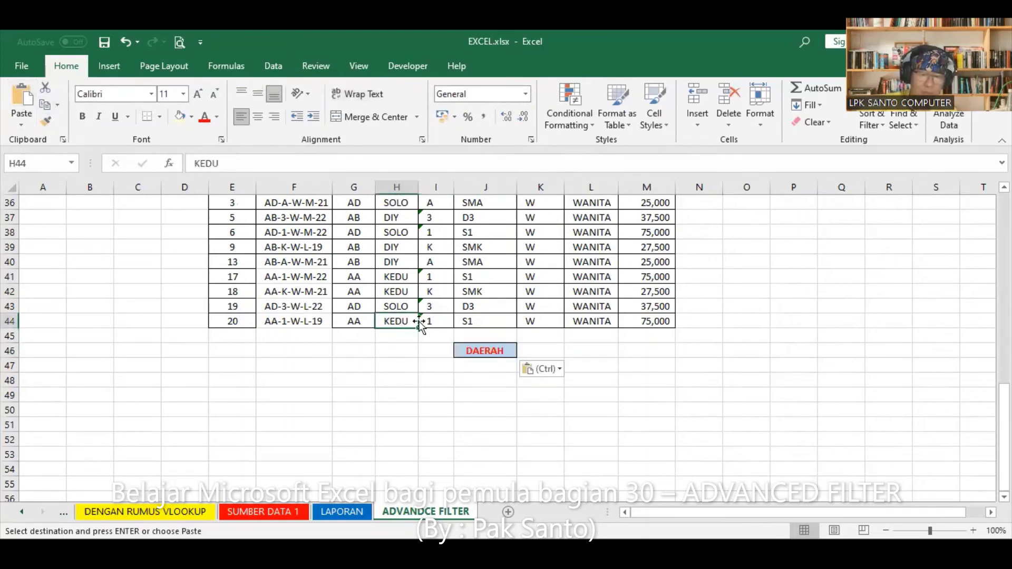
key("Escape")
left_click(52, 110)
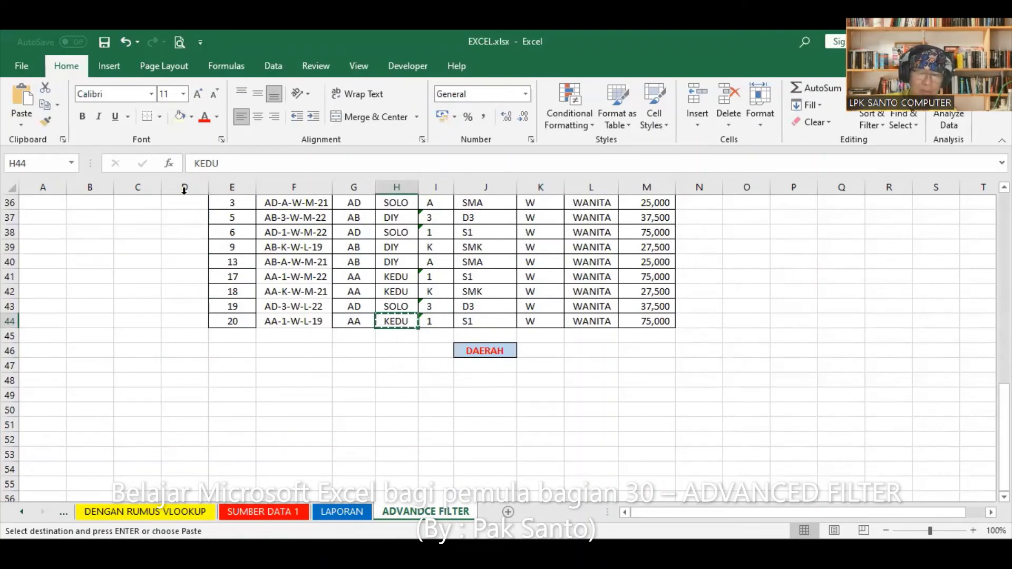
left_click(483, 365)
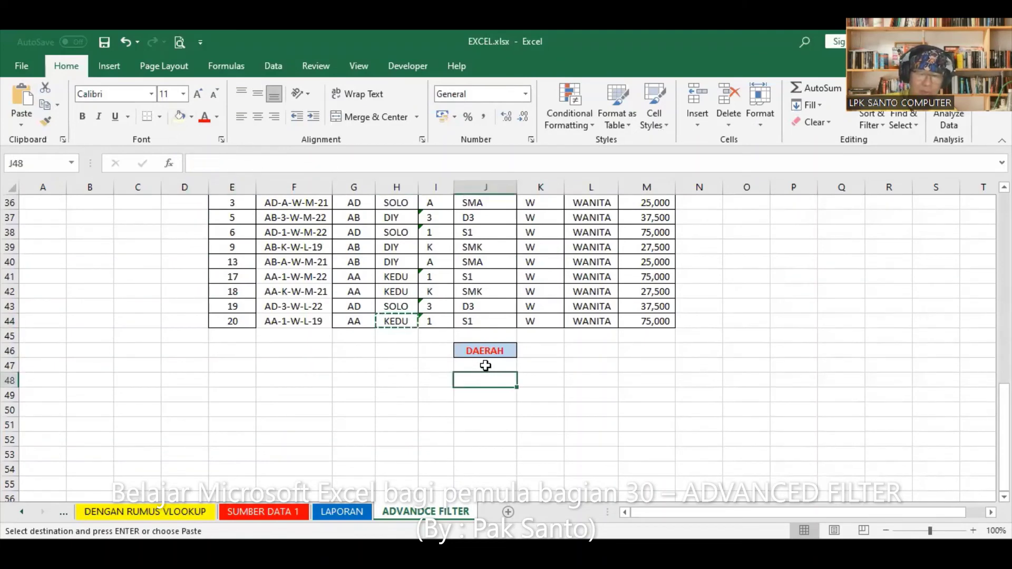
left_click(21, 100)
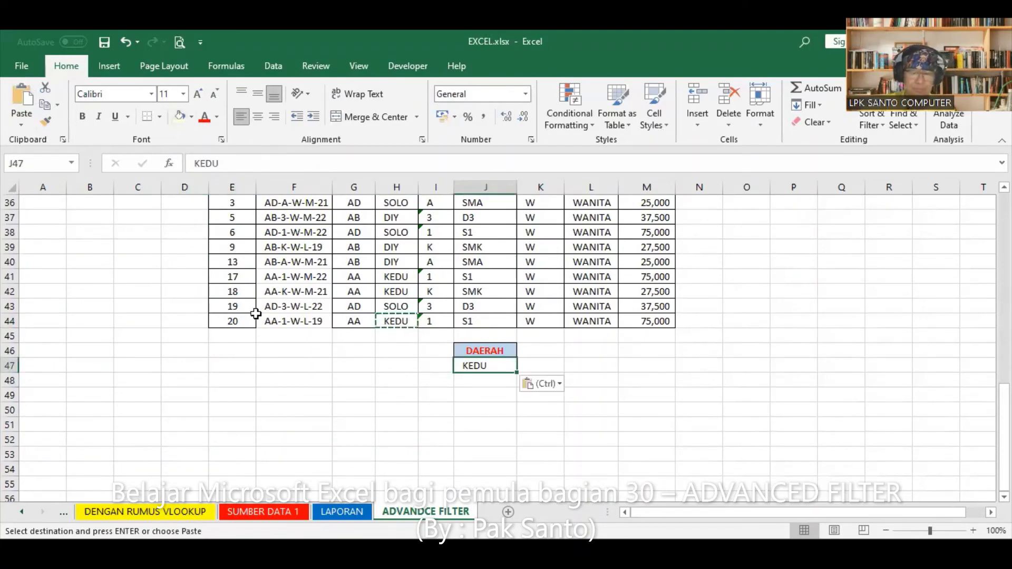
Back at the top of the table, inspect the lookup formulas in J7 and H10, and show the Data tools
scroll(552, 367, "up", 3)
scroll(552, 367, "up", 7)
scroll(552, 367, "up", 1)
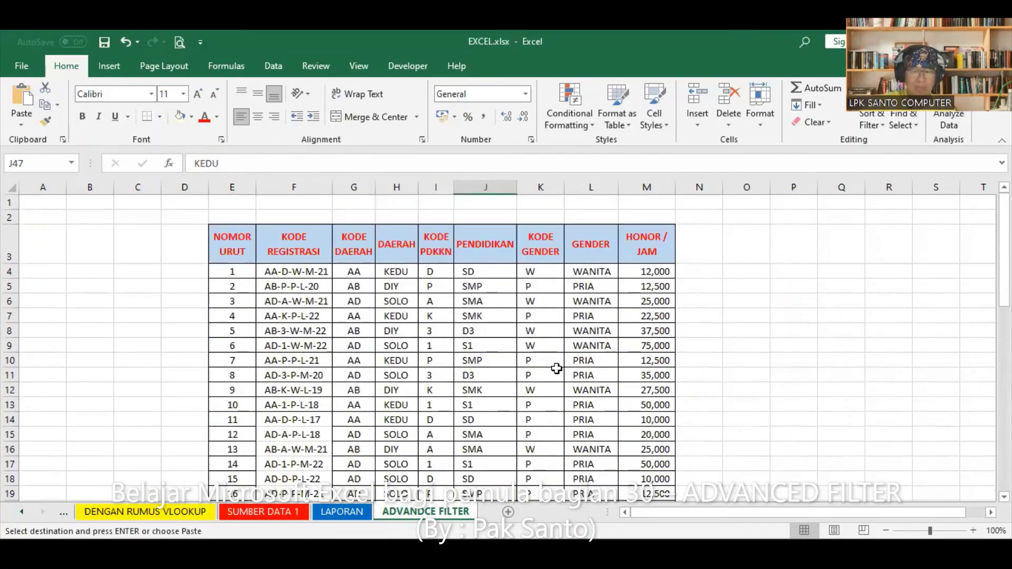
scroll(552, 367, "up", 1)
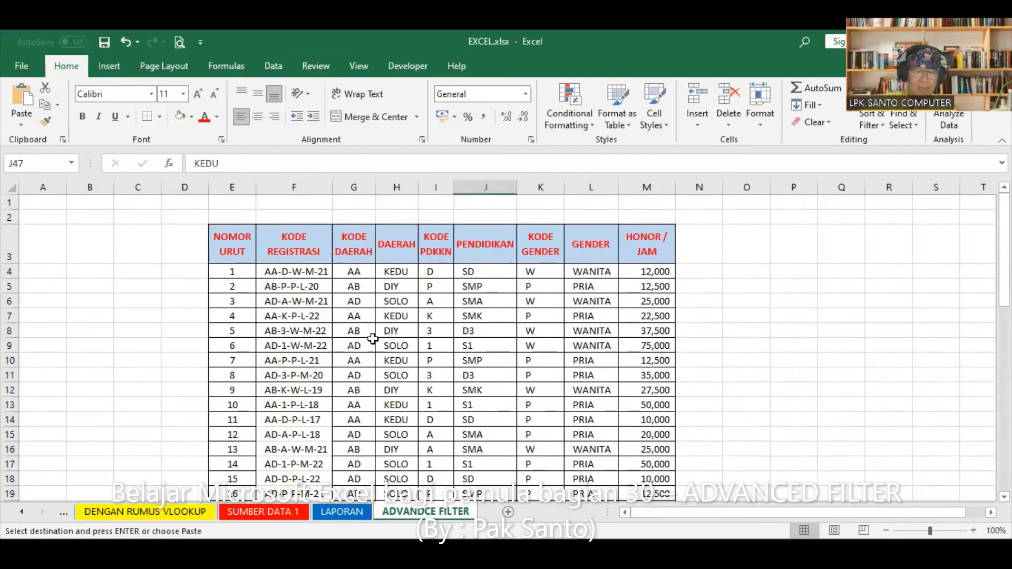
left_click(477, 317)
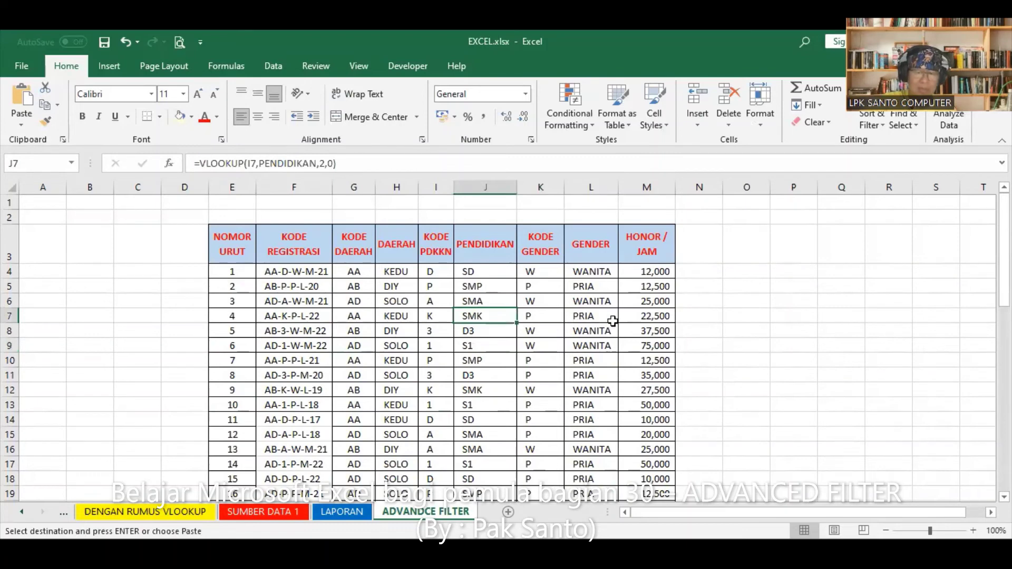
left_click(612, 321)
left_click(398, 359)
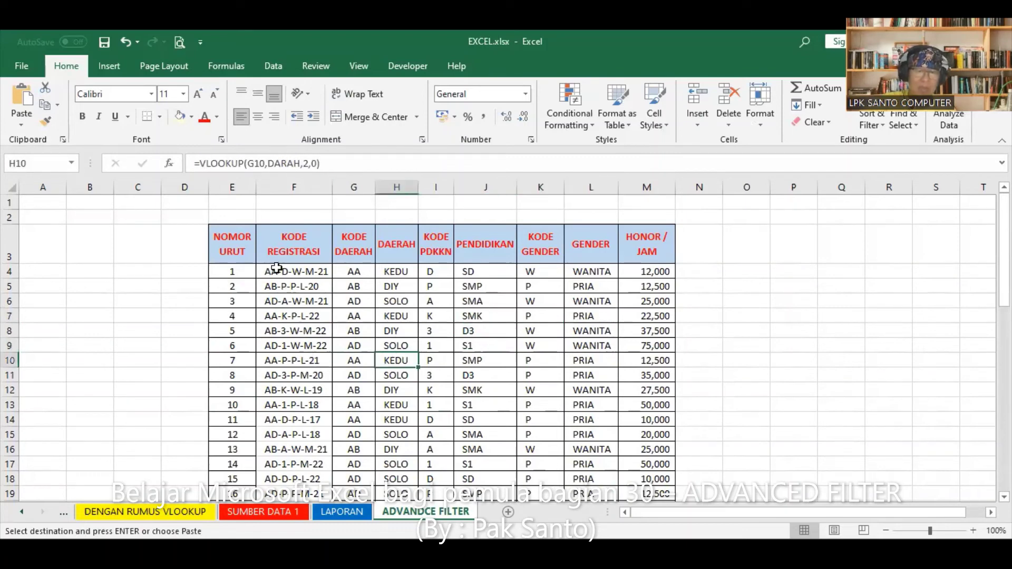
left_click(277, 65)
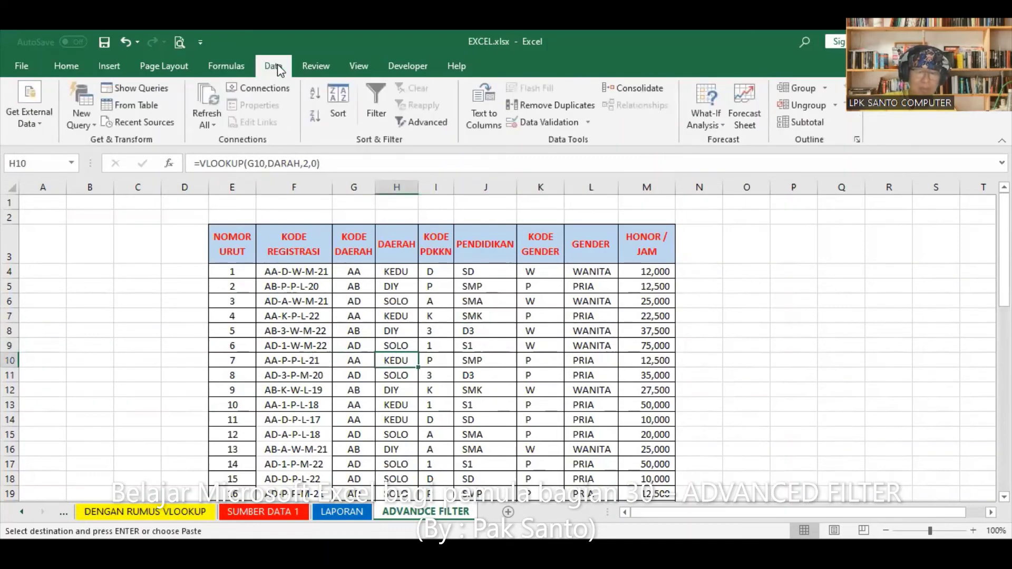
Open Advanced Filter with Copy to another location, clearing the old SMA criteria and destination references
left_click(428, 124)
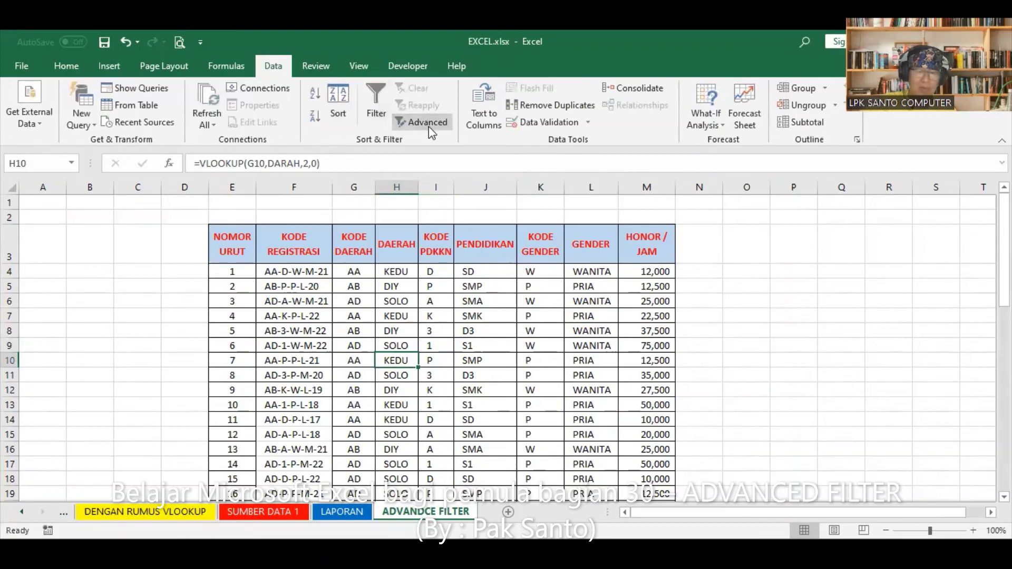
left_click(578, 268)
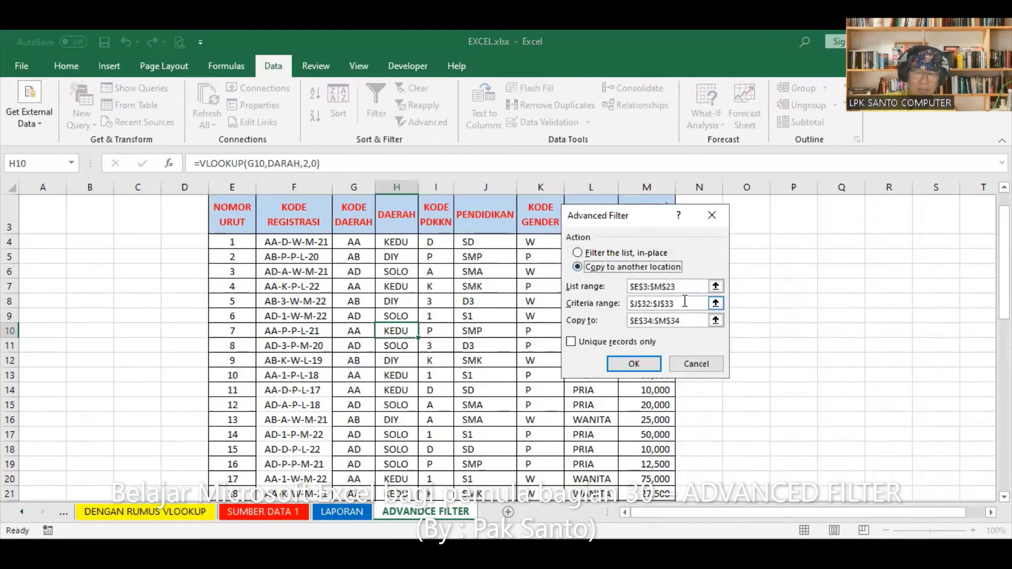
key("Tab")
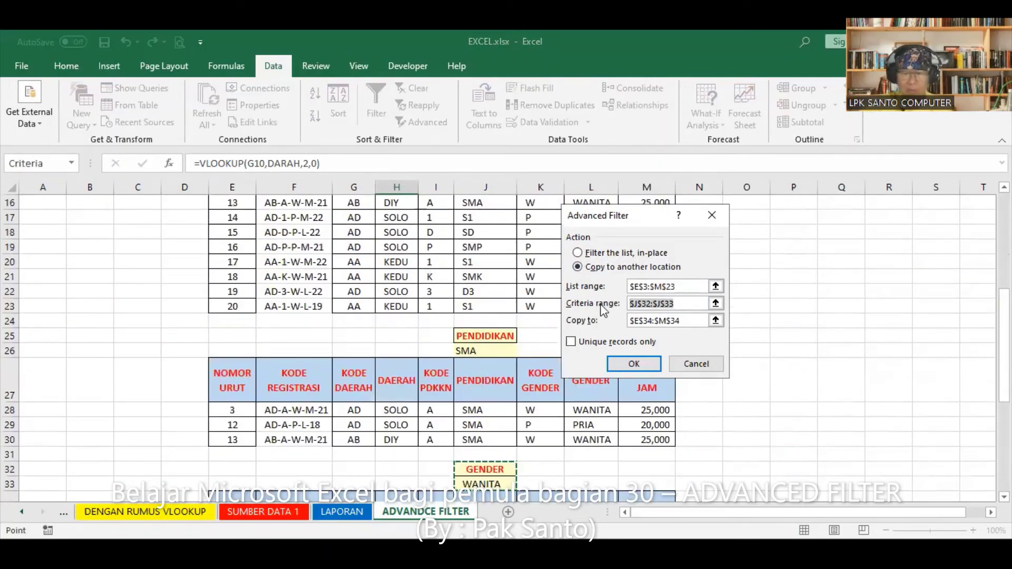
key("BackSpace")
left_click_drag(684, 319, 521, 323)
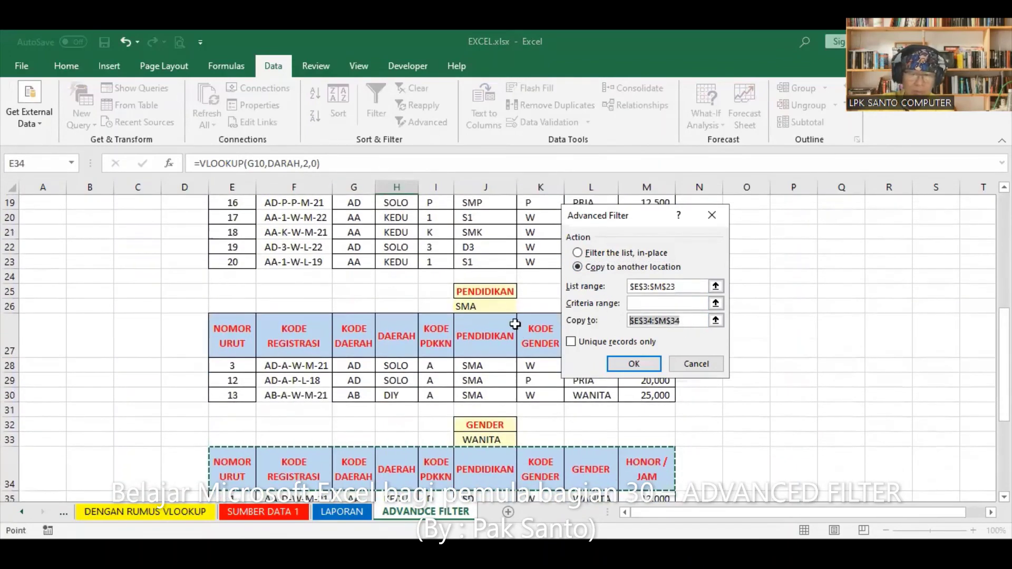
key("BackSpace")
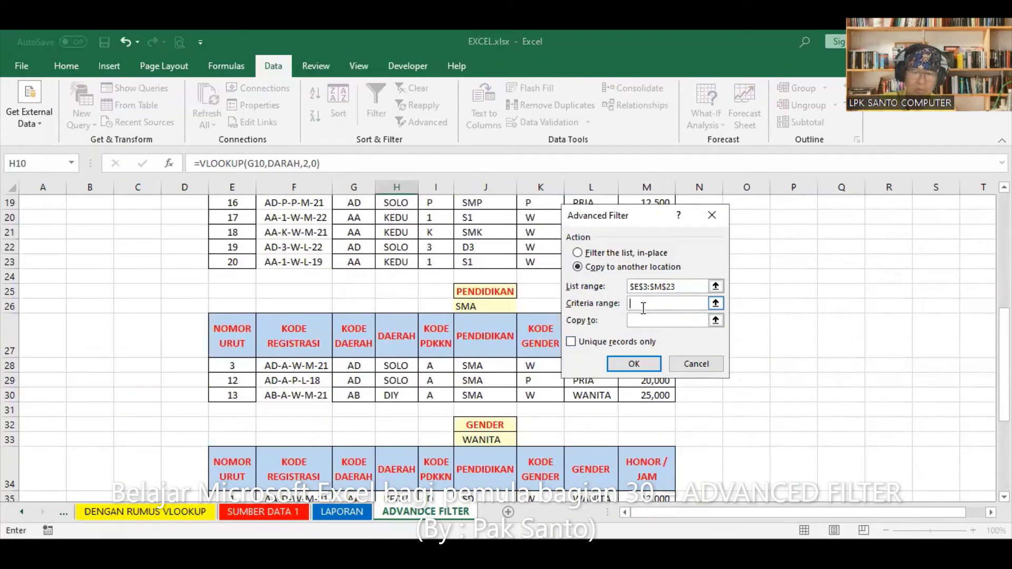
Set the criteria range to J46:J47 and the destination to E48, then run the filter
scroll(508, 371, "down", 5)
scroll(507, 370, "down", 1)
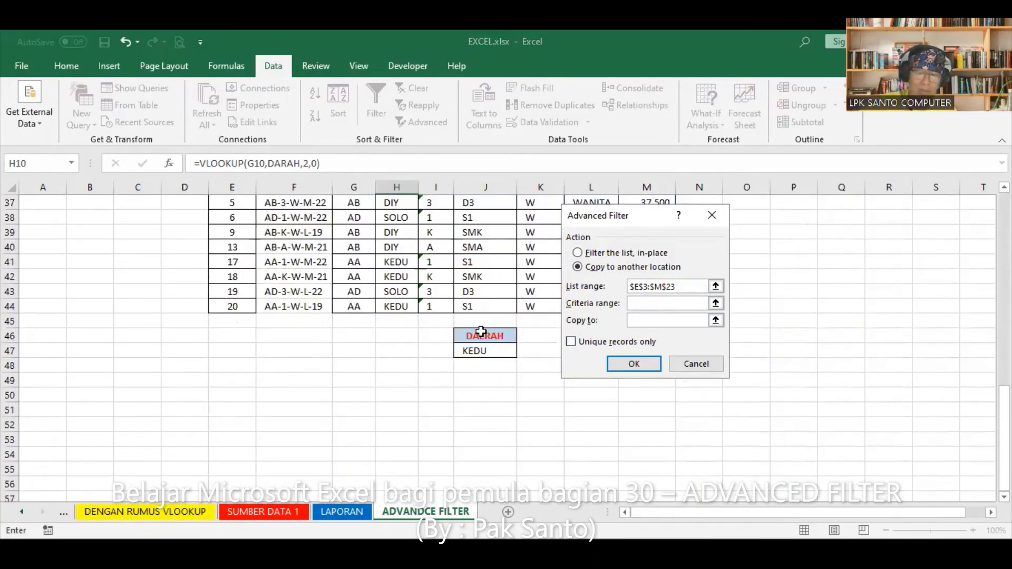
left_click(481, 333)
left_click_drag(482, 337, 482, 351)
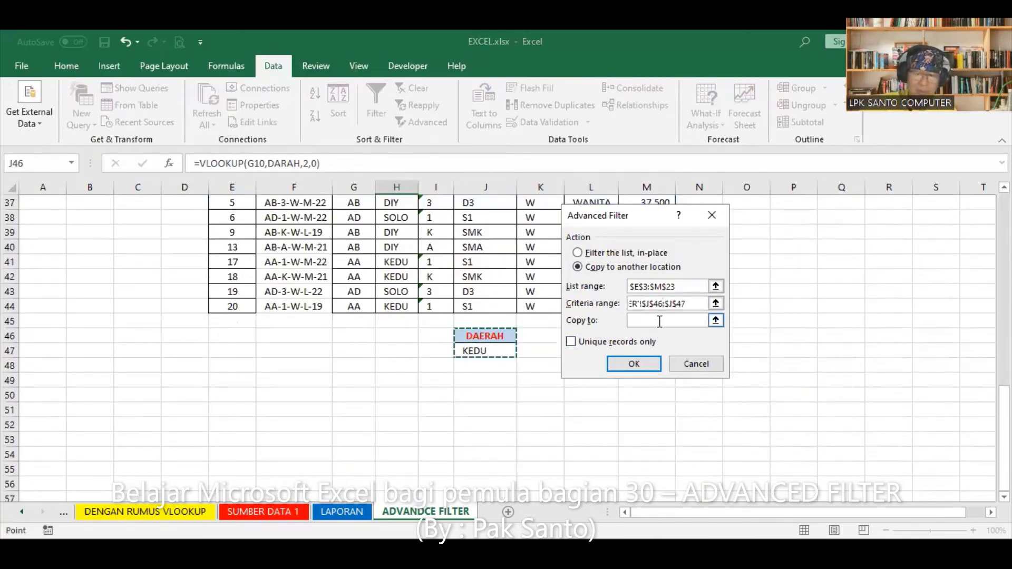
left_click(655, 319)
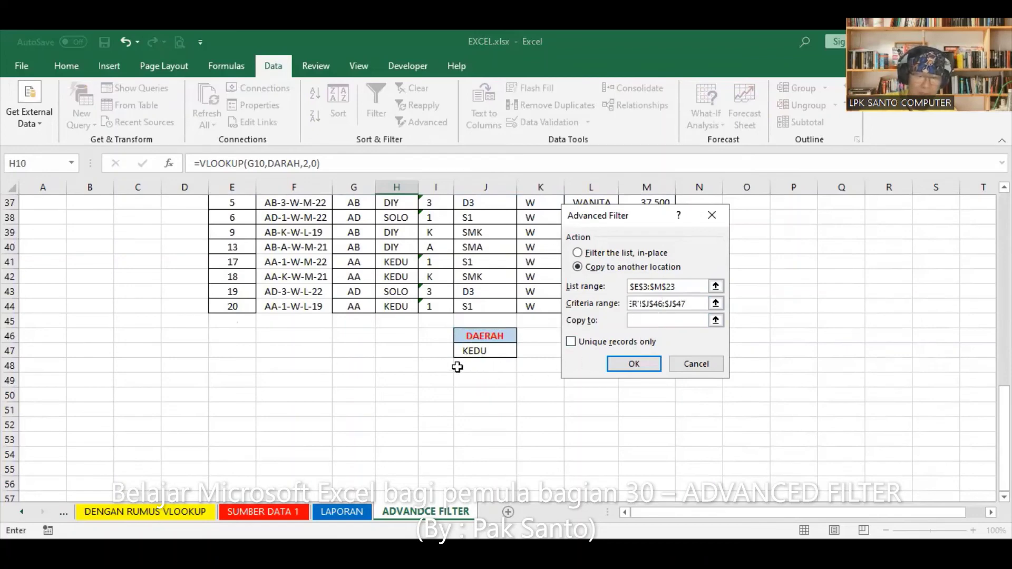
left_click(232, 364)
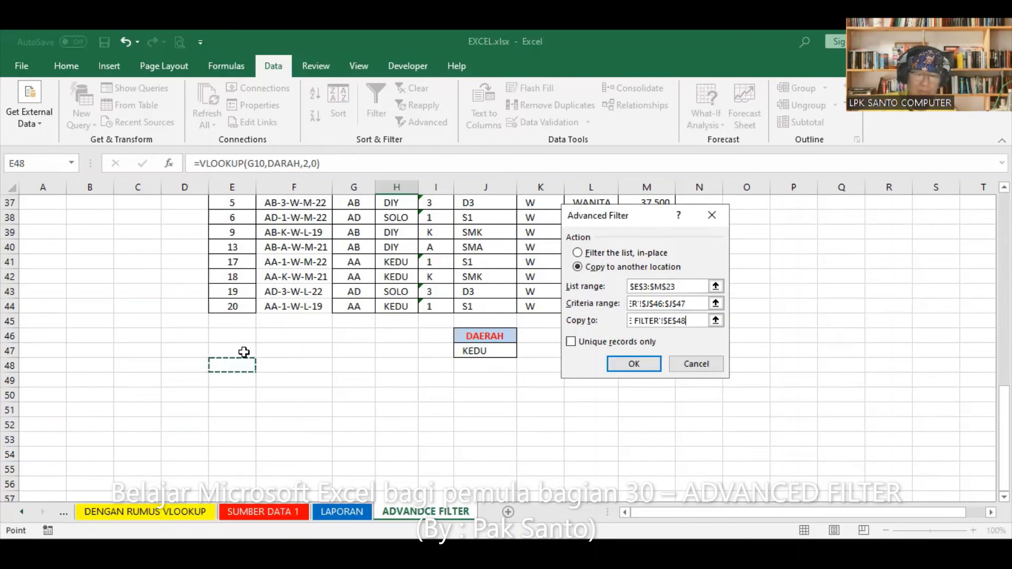
left_click(642, 365)
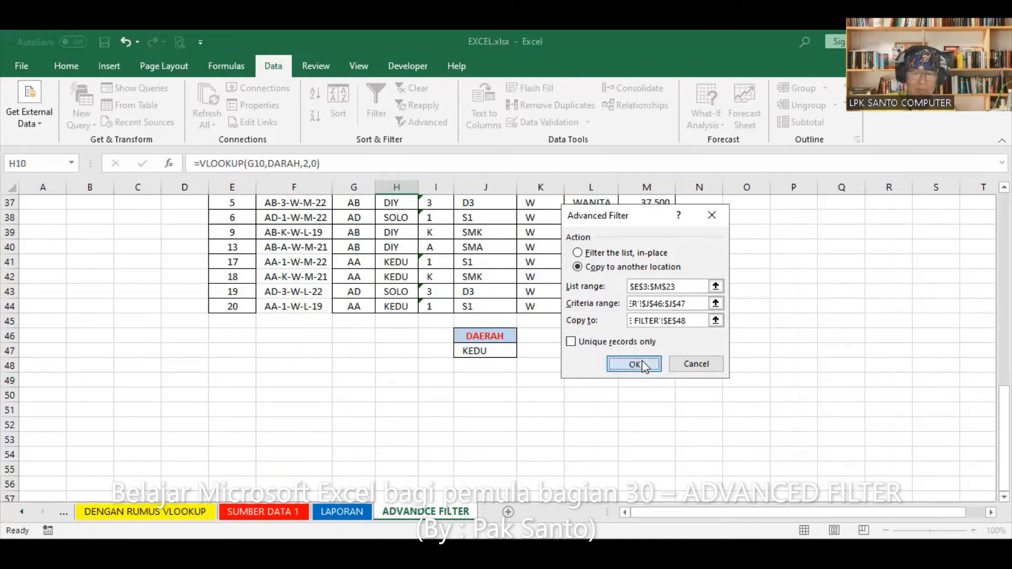
Scroll to the KEDU results at row 48 and enter 1 and 2 in D49:D50
scroll(648, 361, "down", 5)
scroll(640, 365, "down", 3)
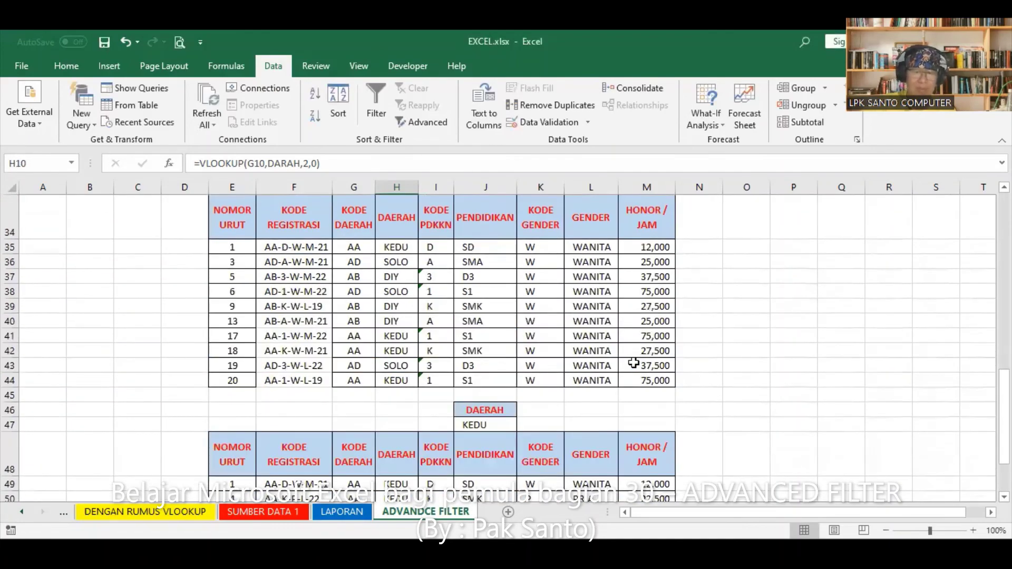
scroll(632, 364, "down", 3)
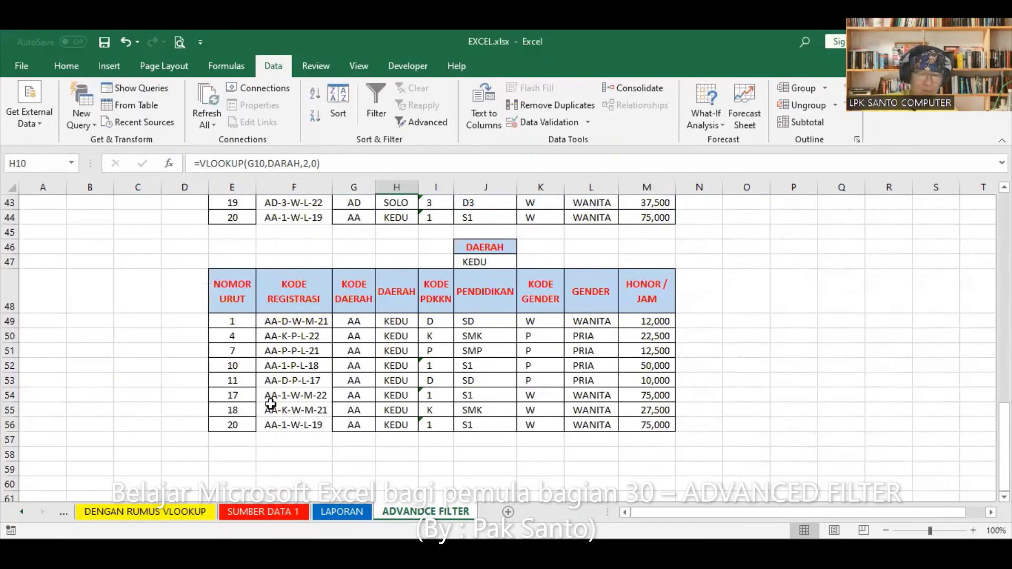
scroll(278, 371, "up", 2)
scroll(280, 372, "up", 2)
scroll(282, 375, "down", 3)
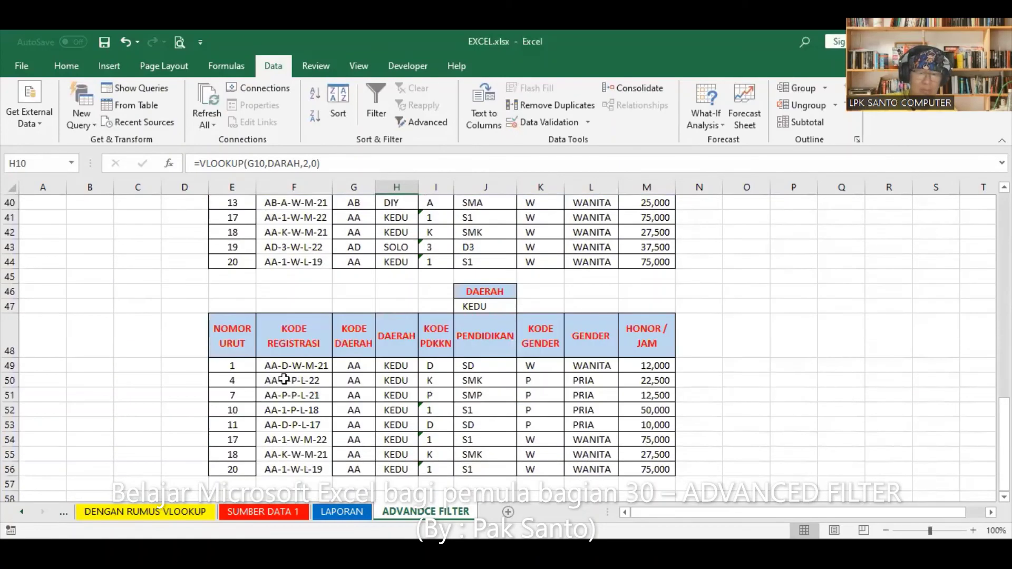
scroll(228, 389, "down", 1)
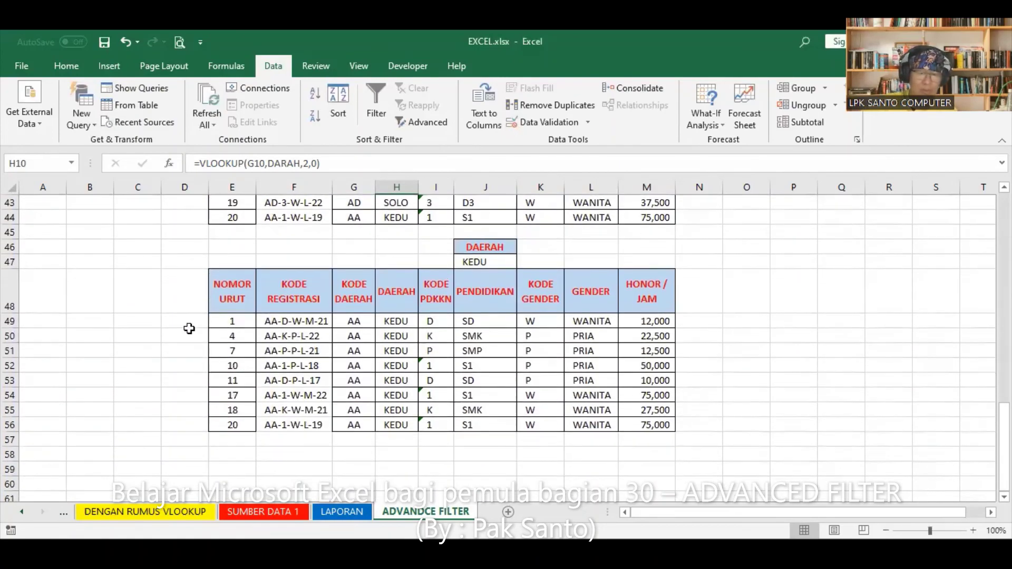
left_click(189, 322)
type("1")
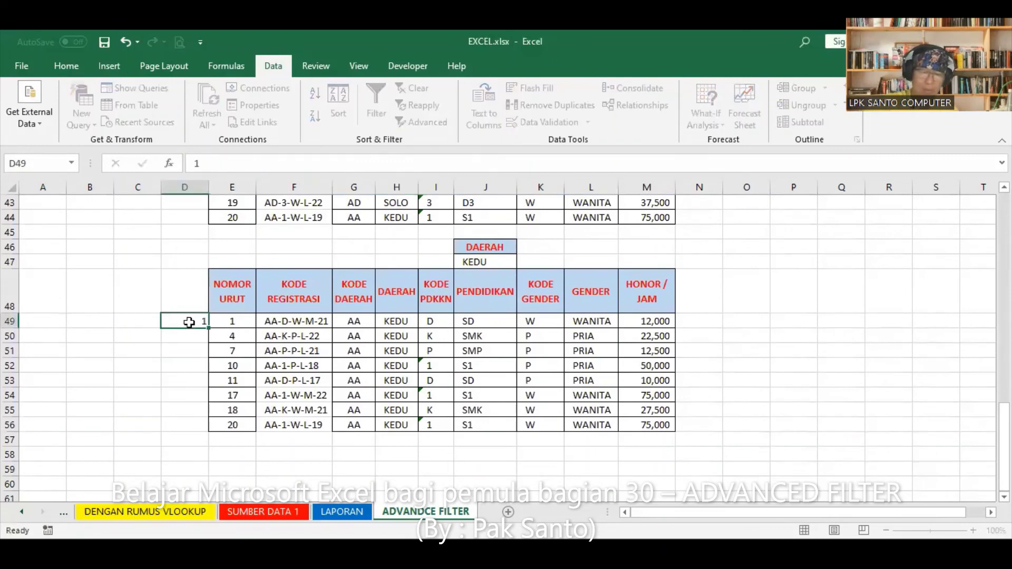
key("Return")
type("2")
key("Return")
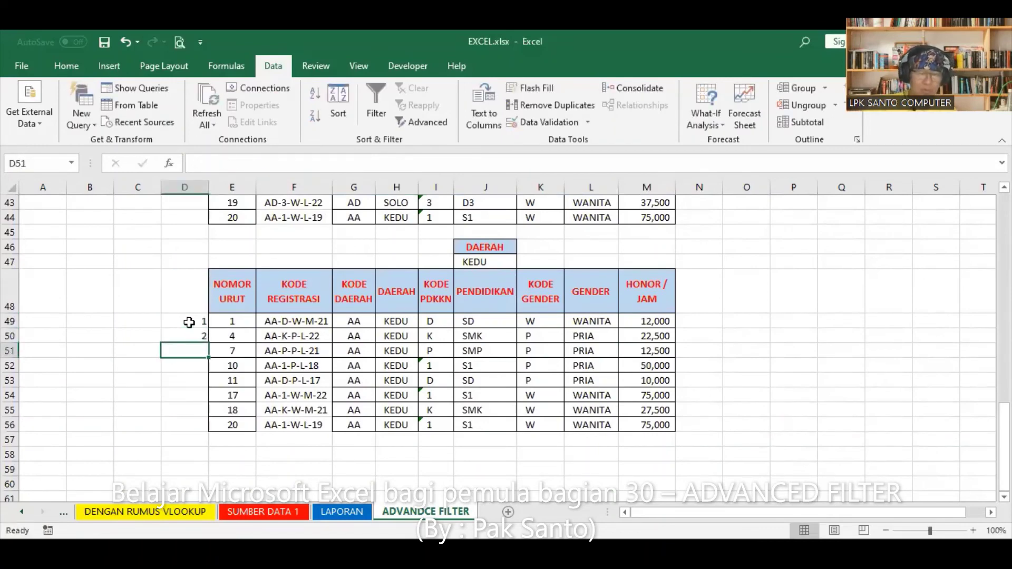
Fill the count 1–8 down beside the eight KEDU records, then delete the temporary numbers
left_click_drag(189, 322, 203, 340)
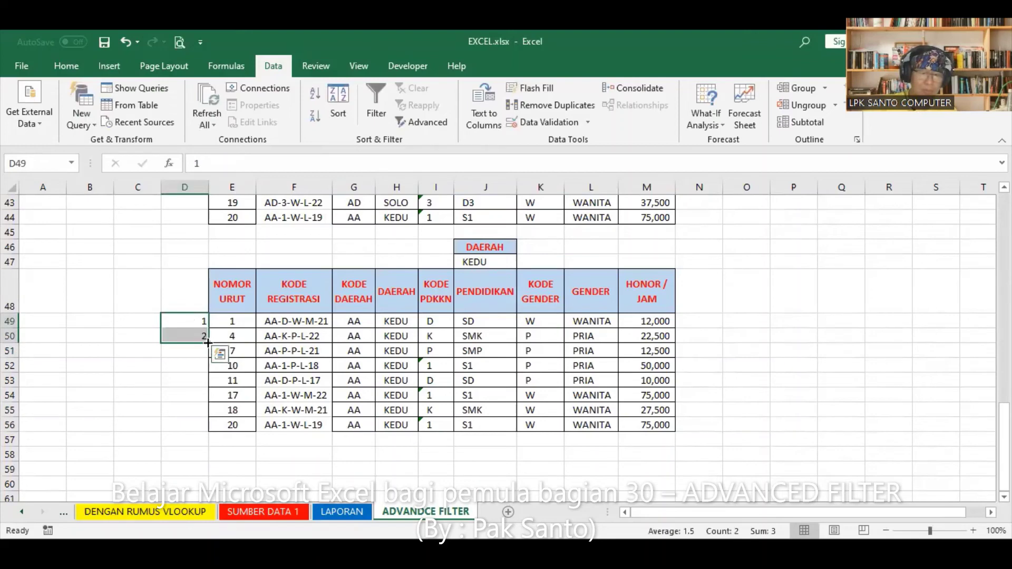
double_click(209, 342)
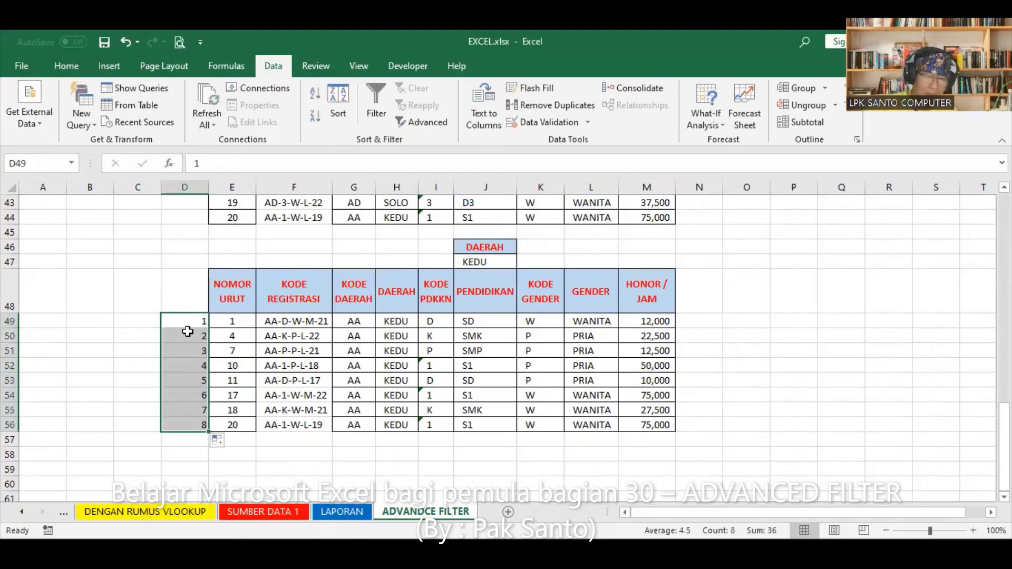
key("Delete")
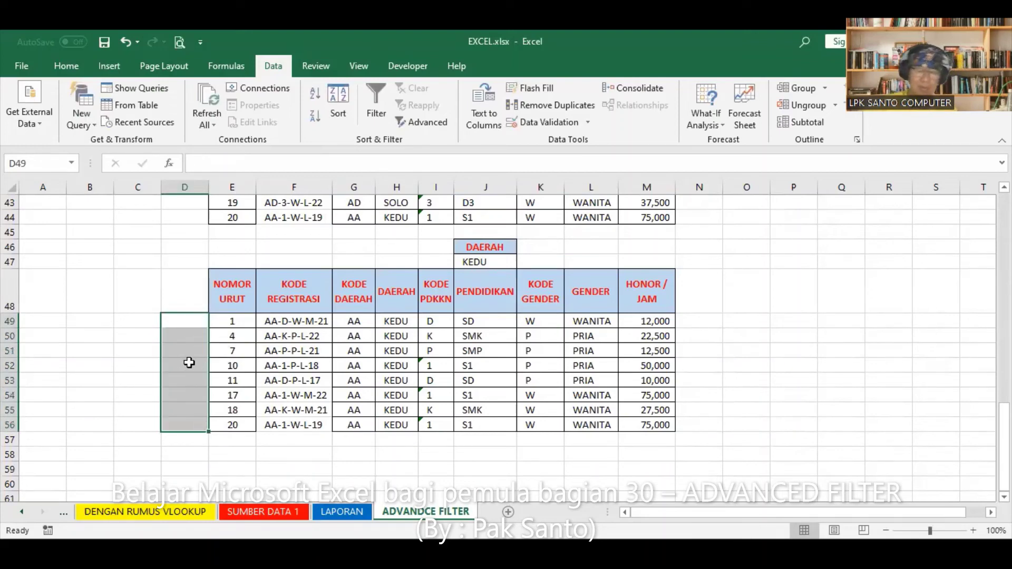
left_click(727, 405)
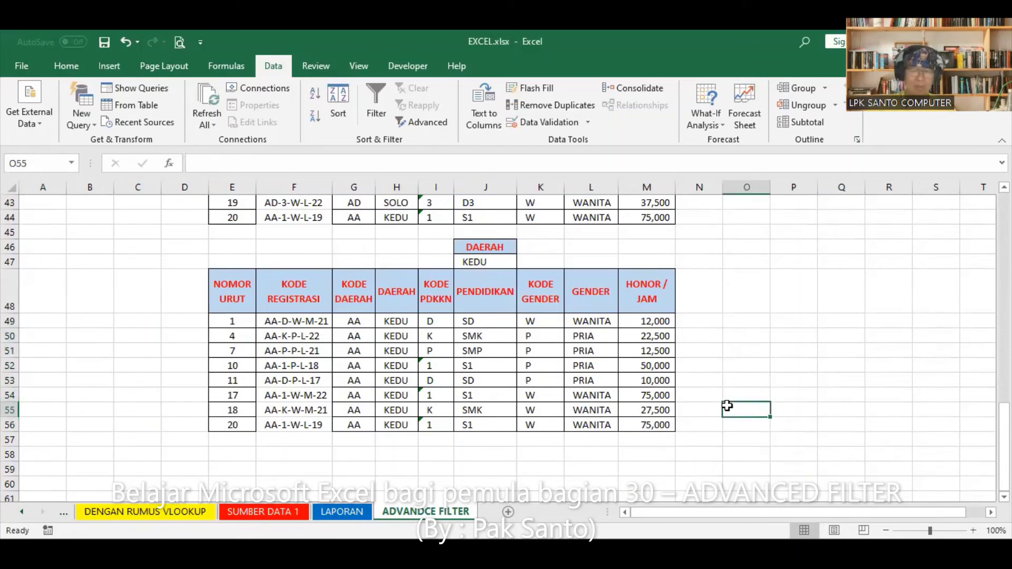